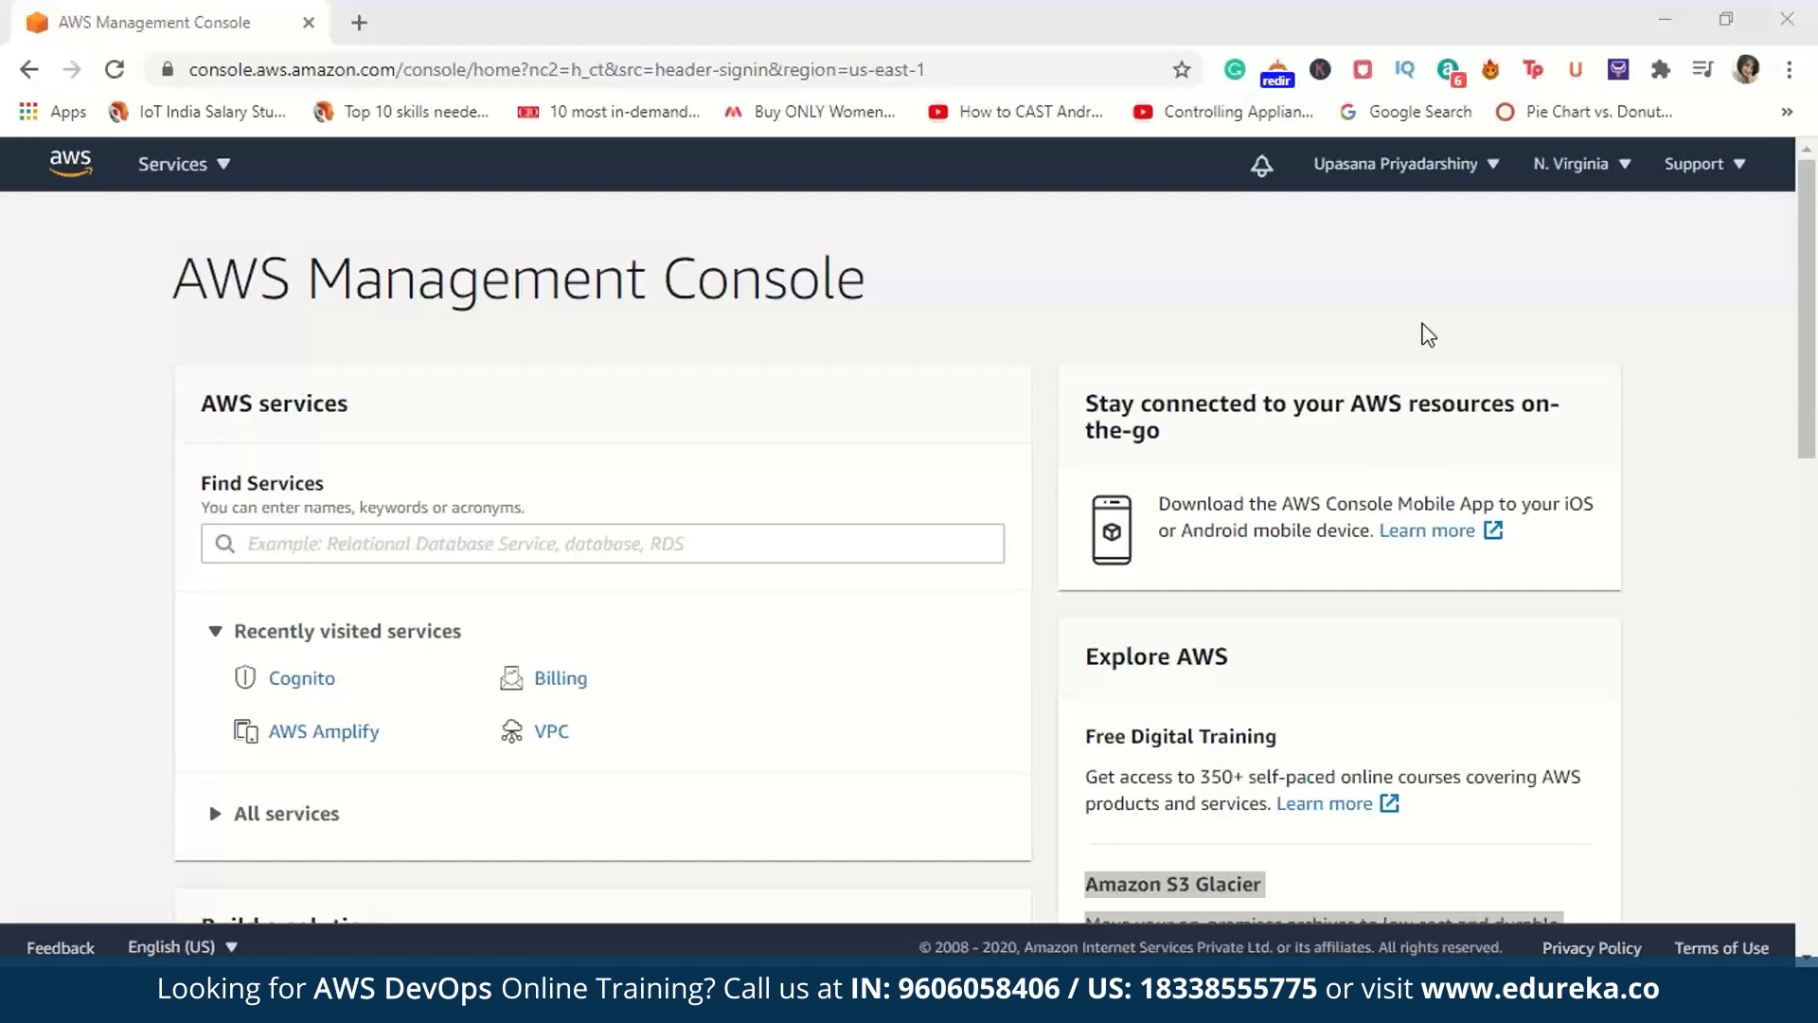
Step: Find the Elastic Beanstalk service in the AWS console and open it
{"action": "left_click", "coordinate": [700, 546]}
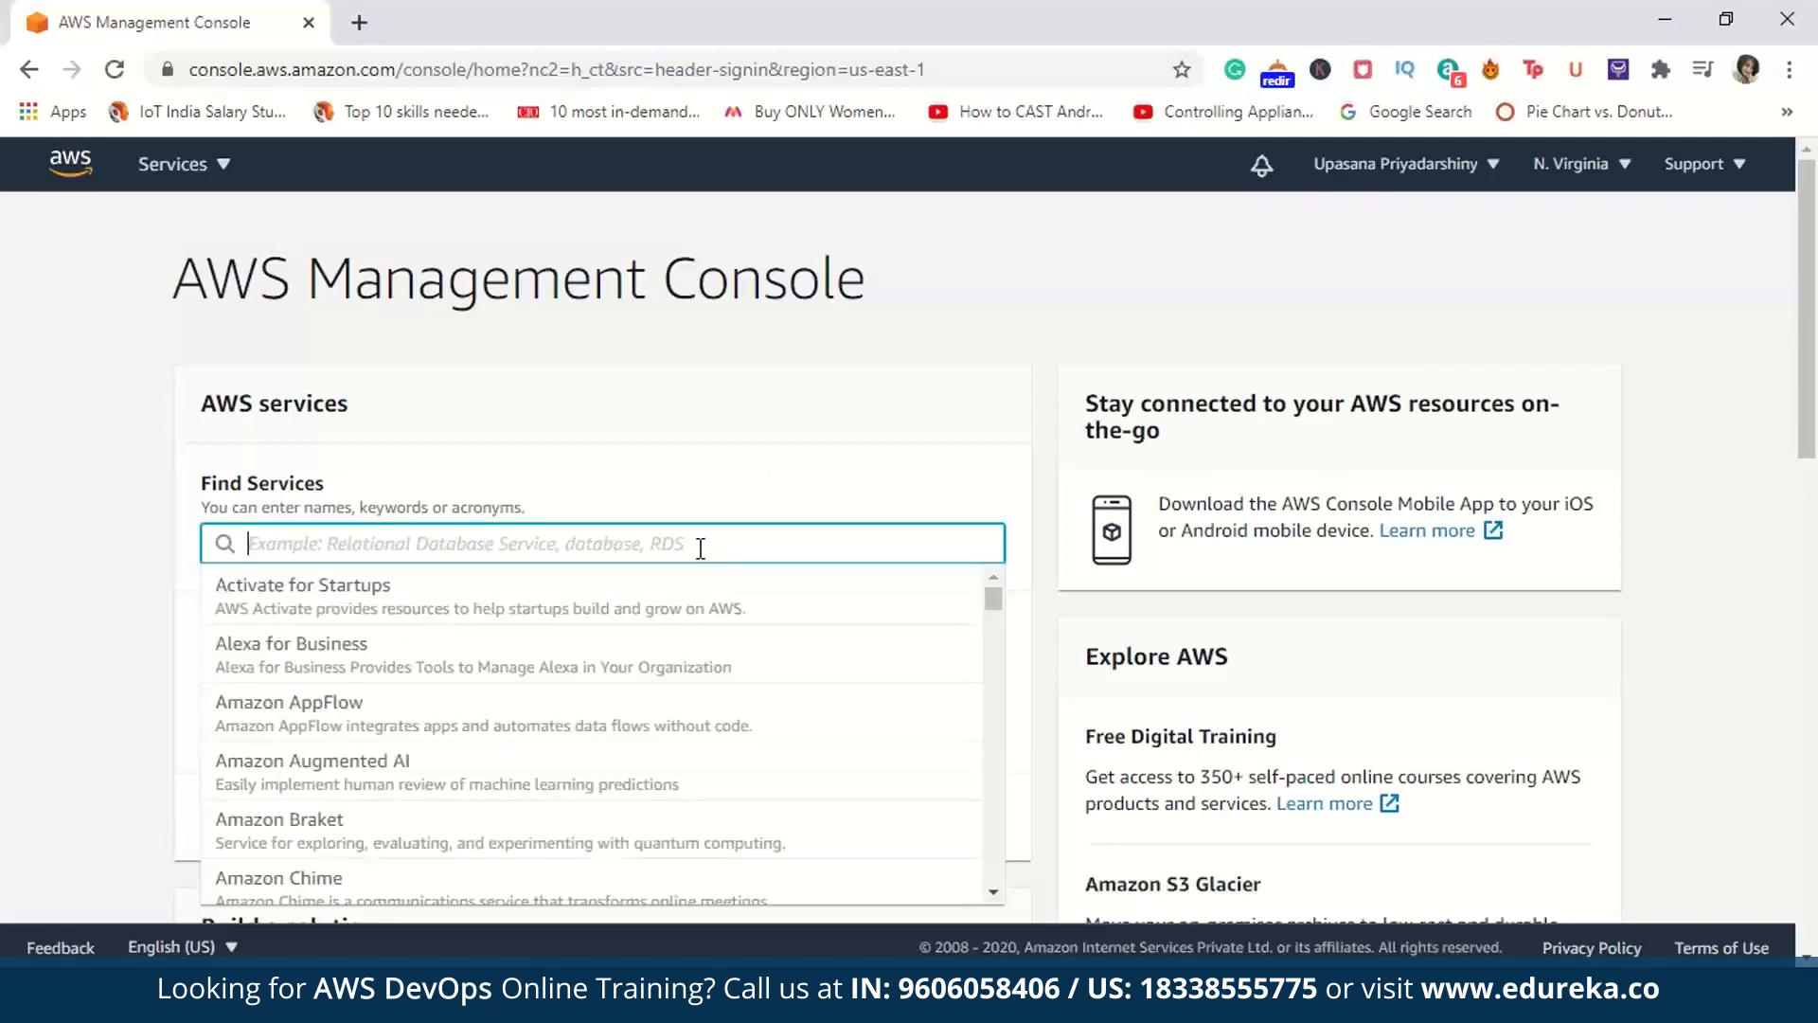
{"action": "type", "text": "Elastic Beanstalk"}
{"action": "key", "text": "Return"}
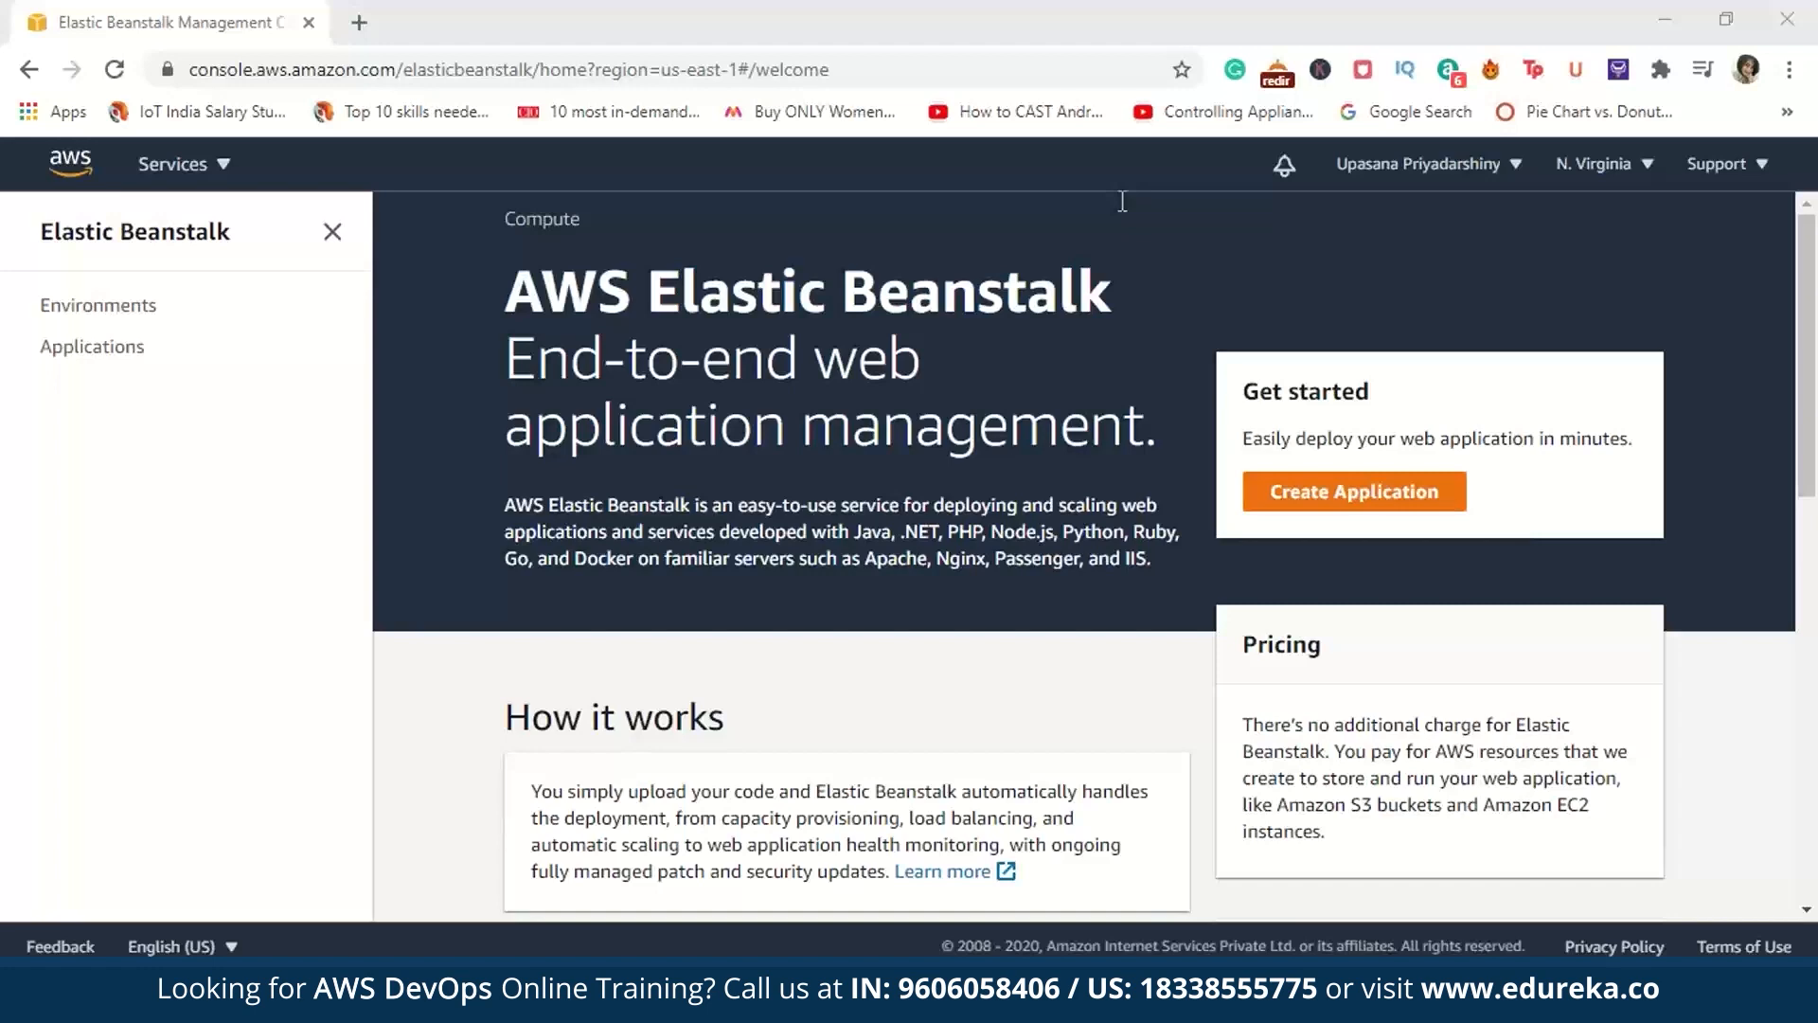
Step: Start a new Elastic Beanstalk application and name it DeploymentApp
{"action": "left_click", "coordinate": [1405, 488]}
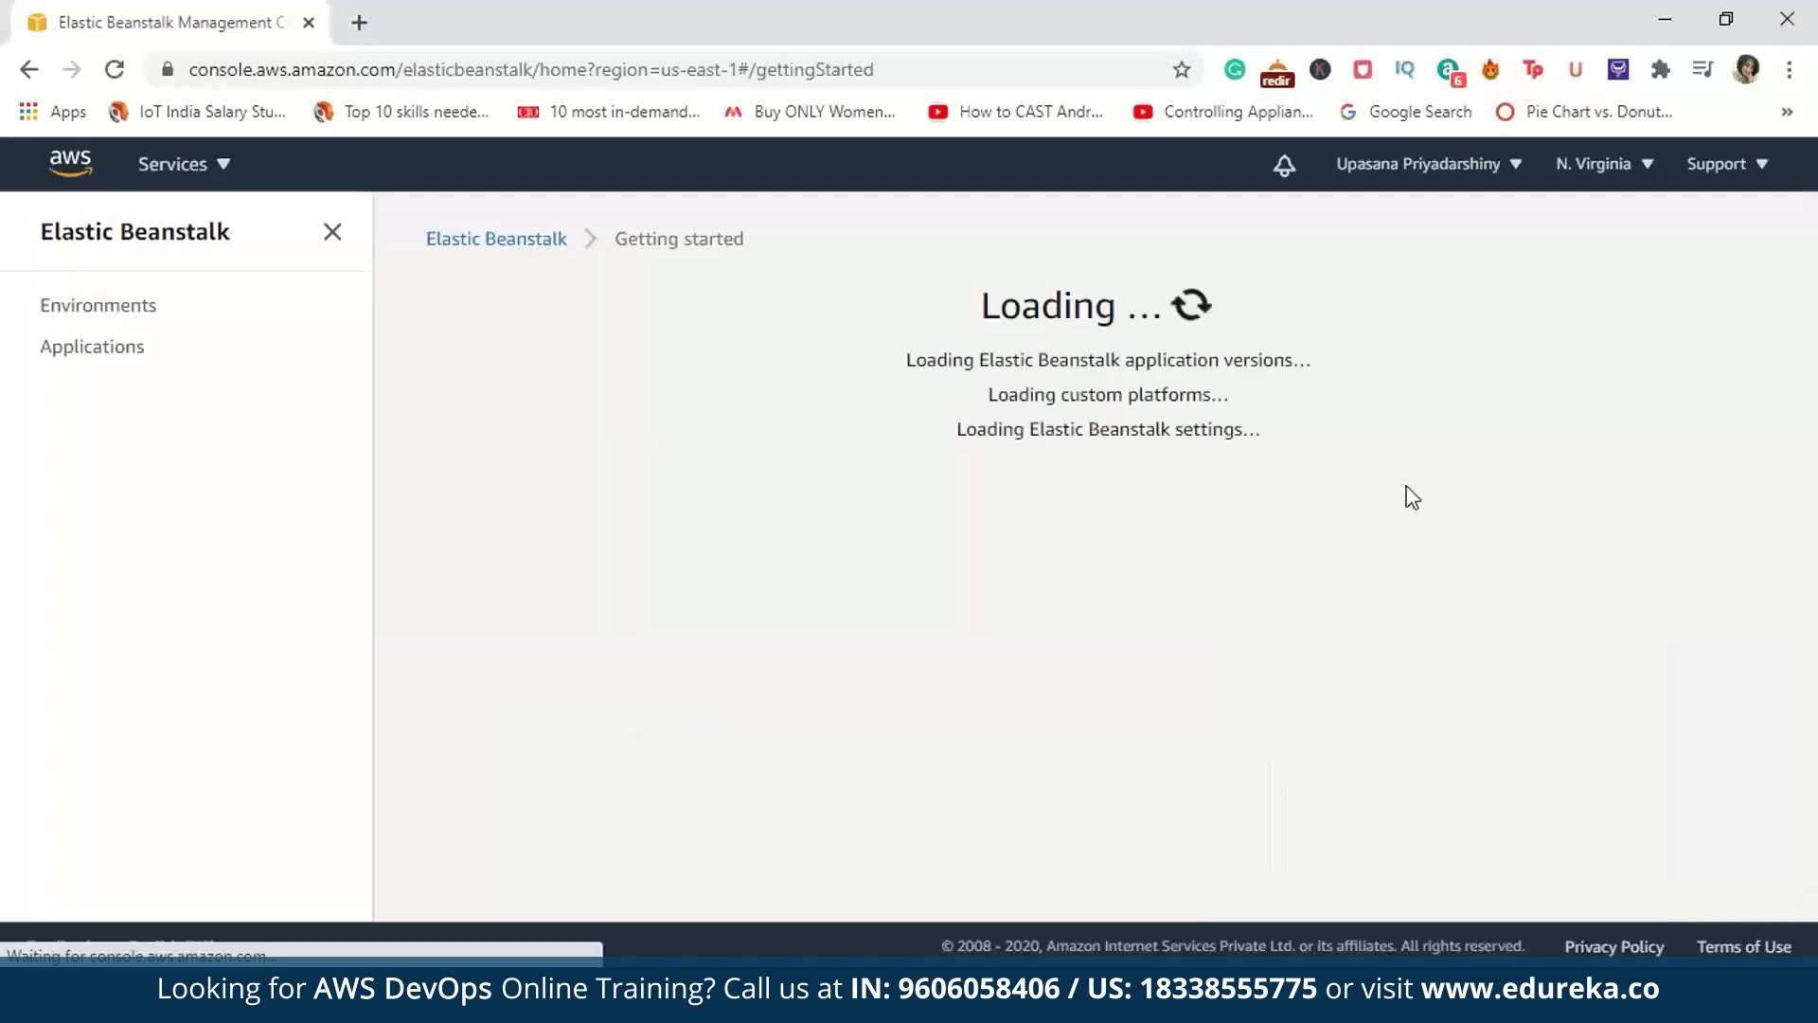
{"action": "left_click", "coordinate": [1046, 399]}
{"action": "type", "text": "De"}
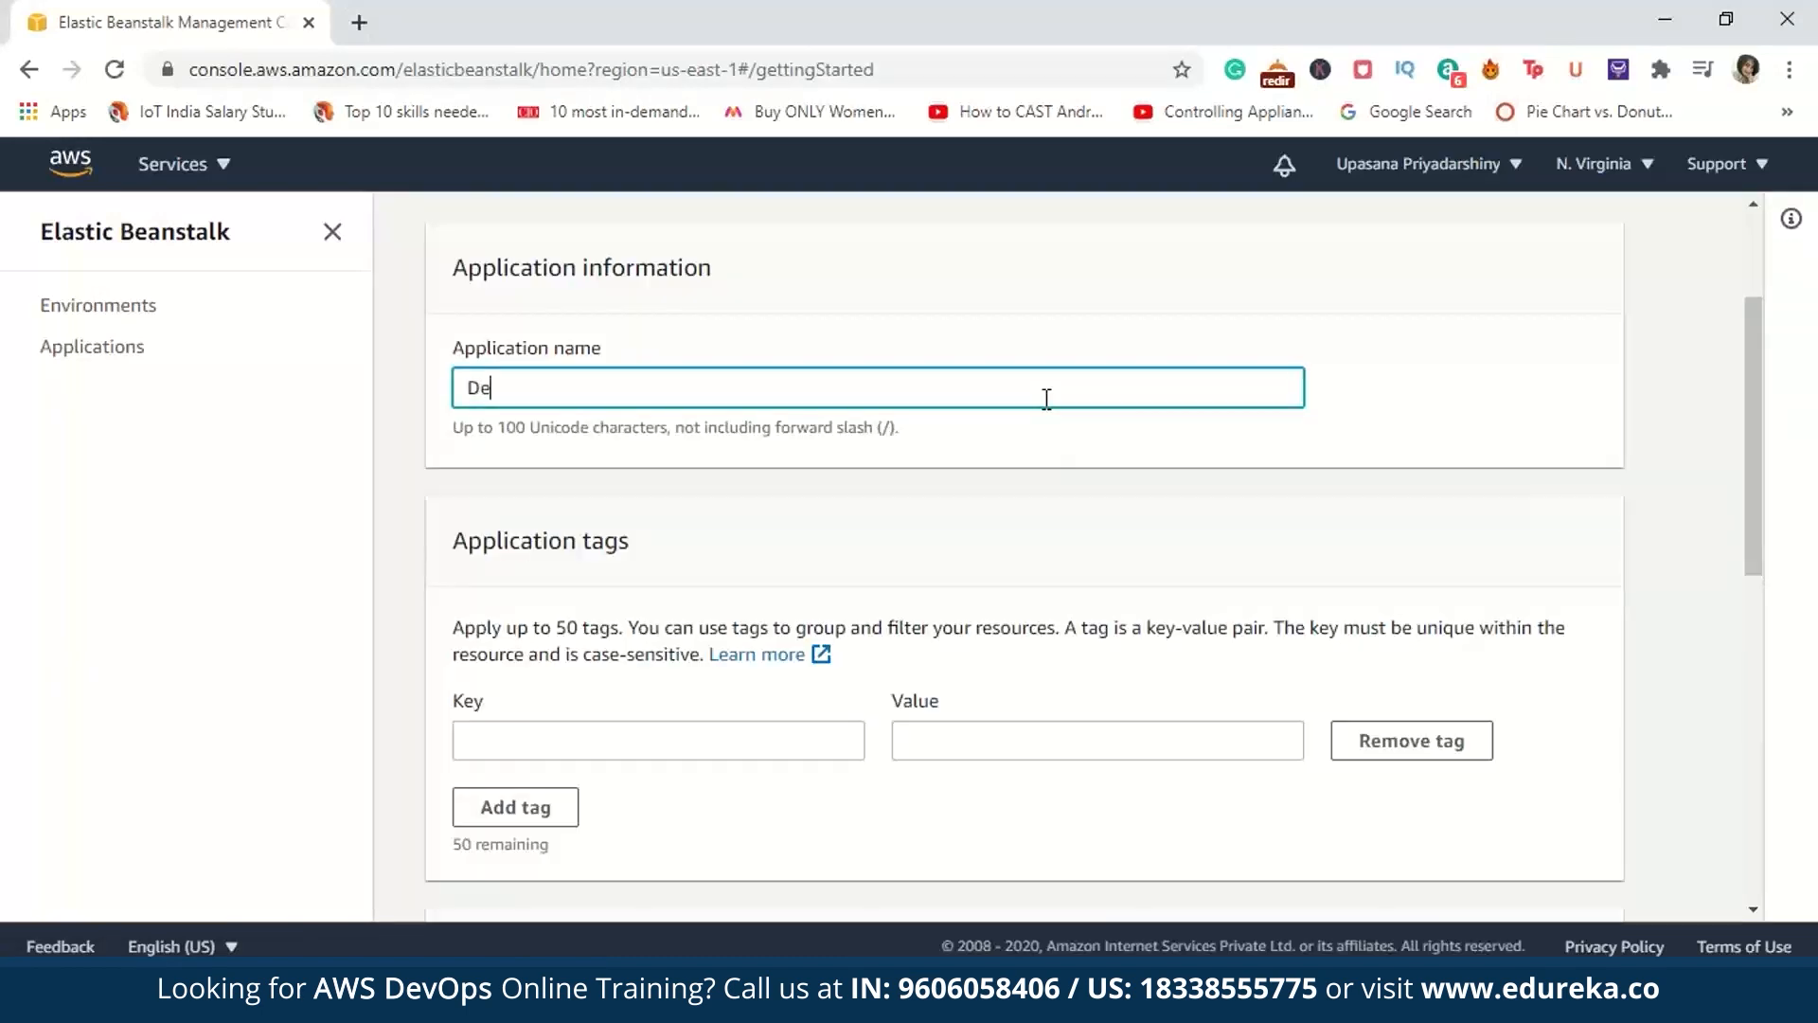
{"action": "type", "text": "ploymentApp"}
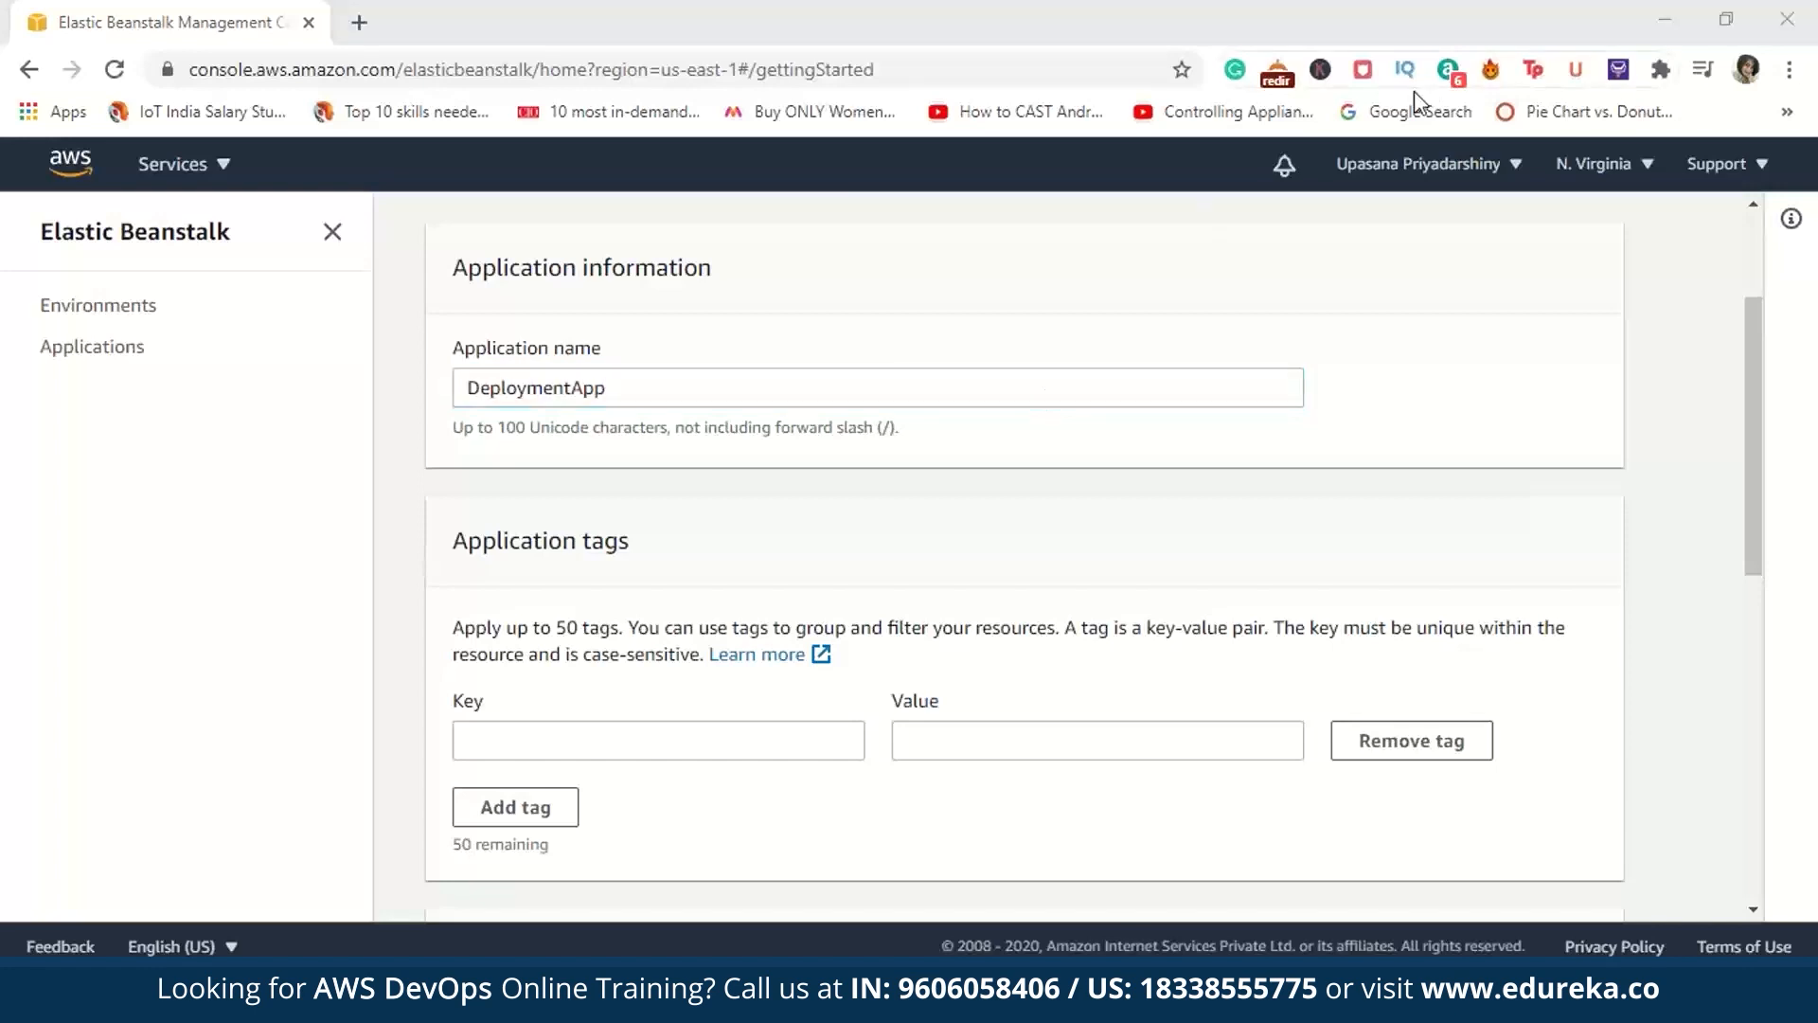
Step: Select PHP as the application's platform and create the application with the sample application code
{"action": "left_click_drag", "start_coordinate": [1756, 502], "coordinate": [1792, 720]}
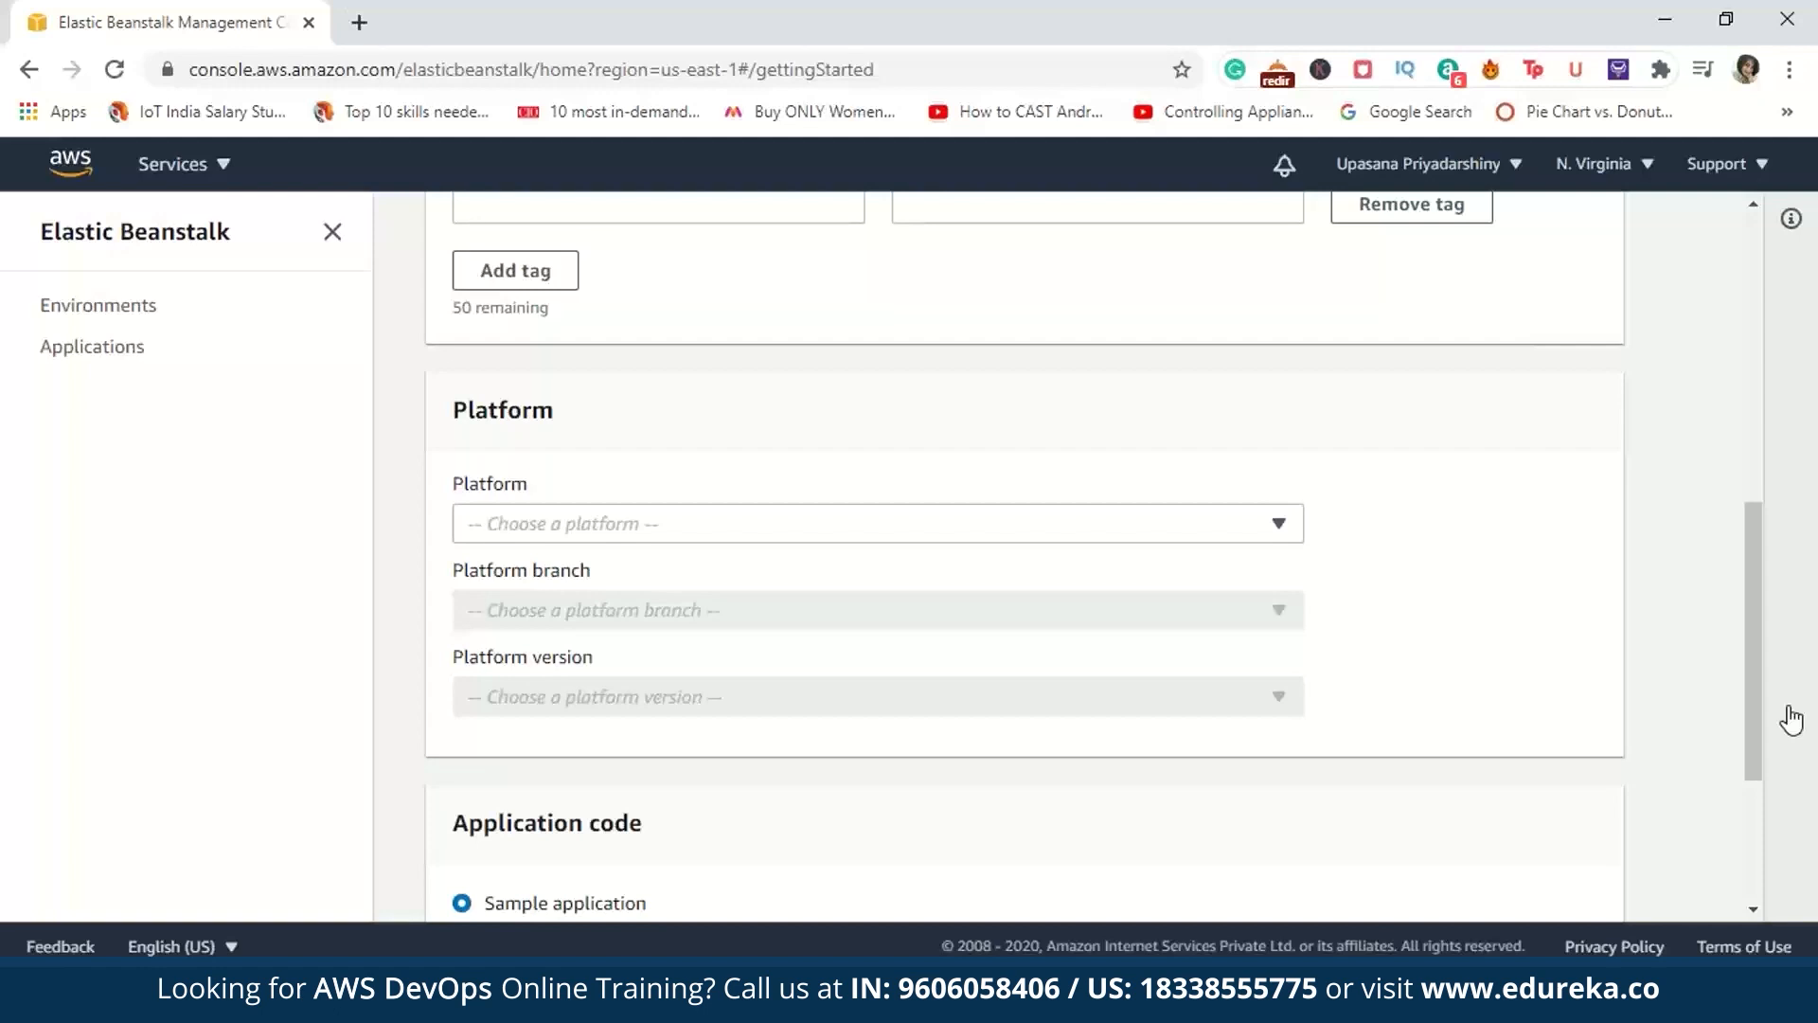
{"action": "left_click", "coordinate": [1277, 524]}
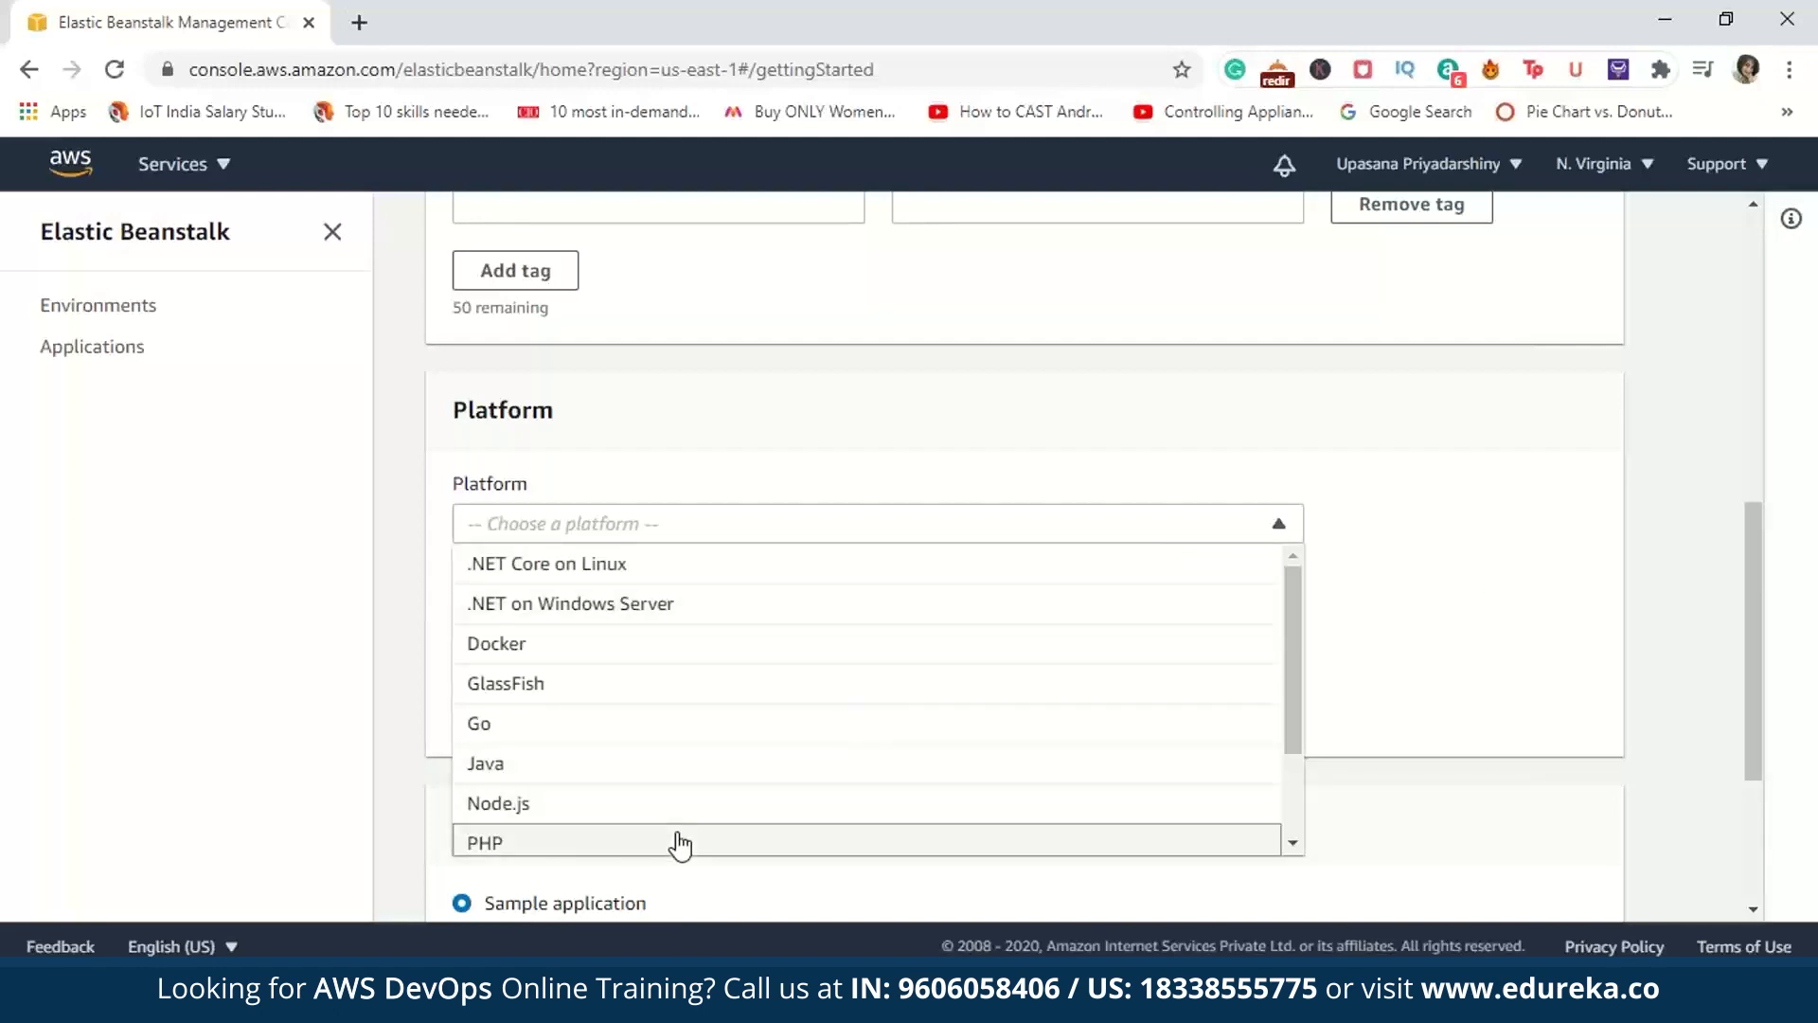
{"action": "left_click", "coordinate": [679, 843]}
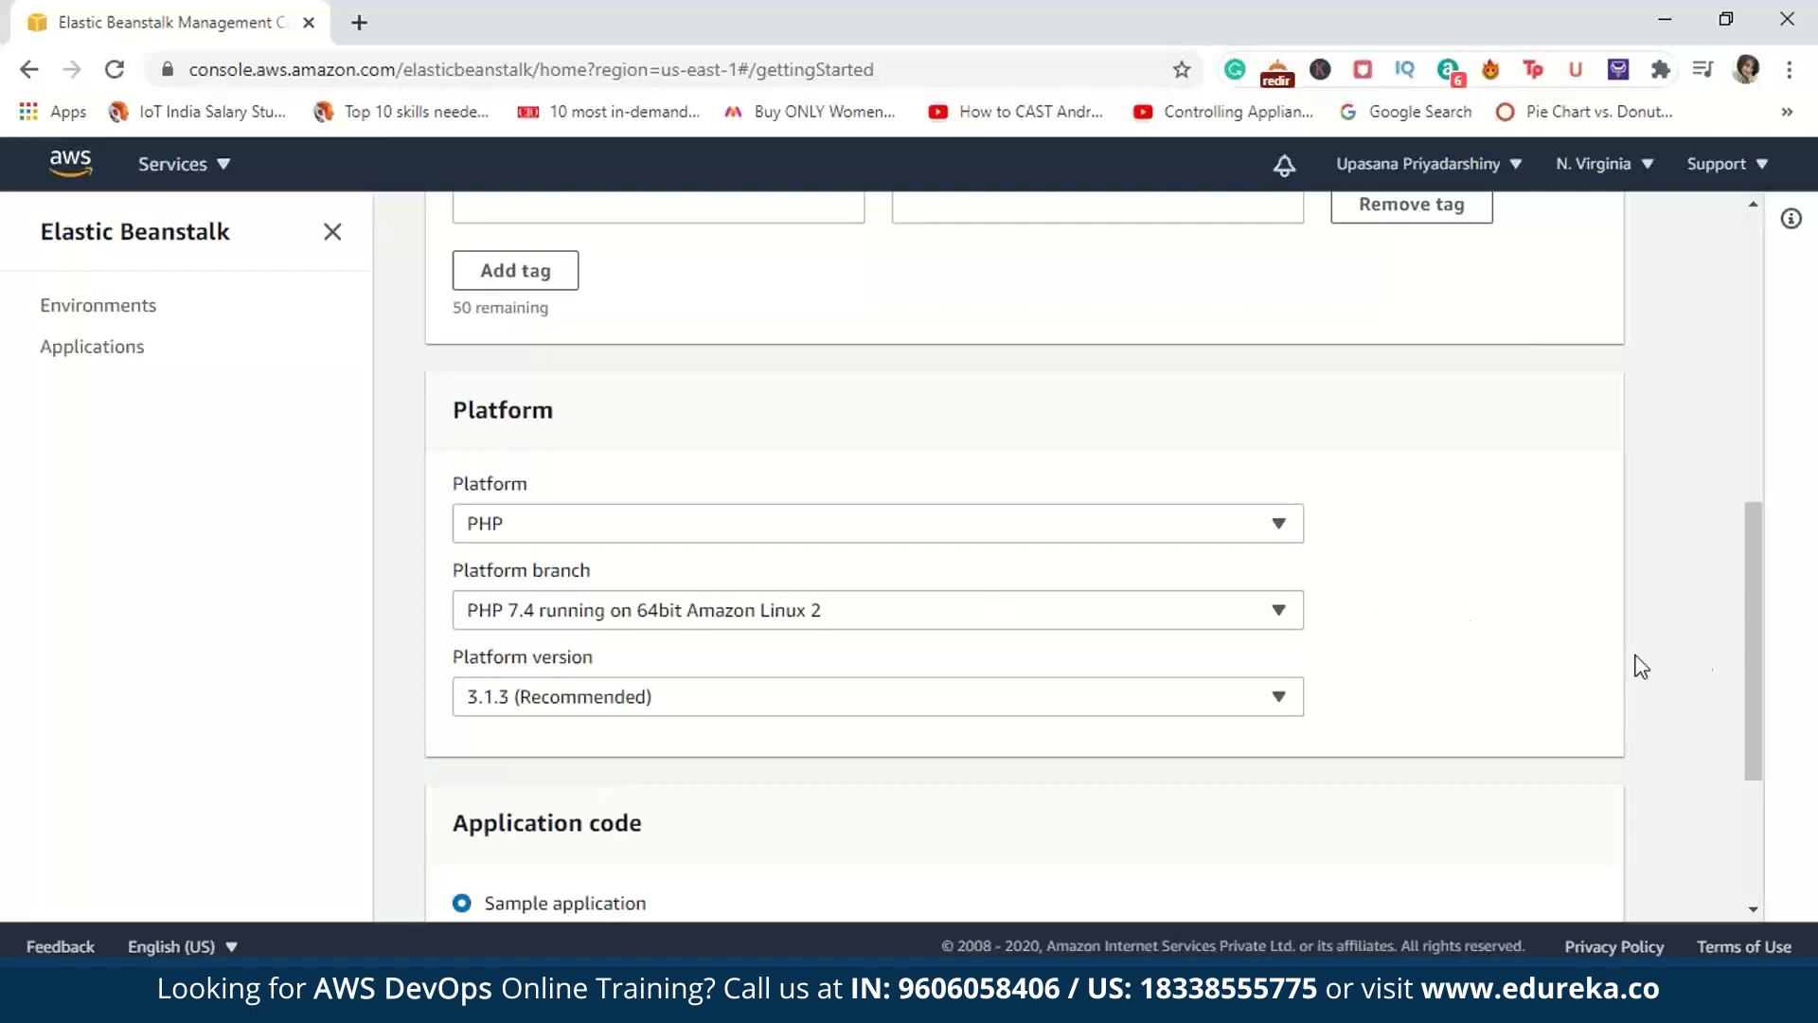
{"action": "scroll", "coordinate": [1635, 666], "scroll_direction": "down", "scroll_amount": 3}
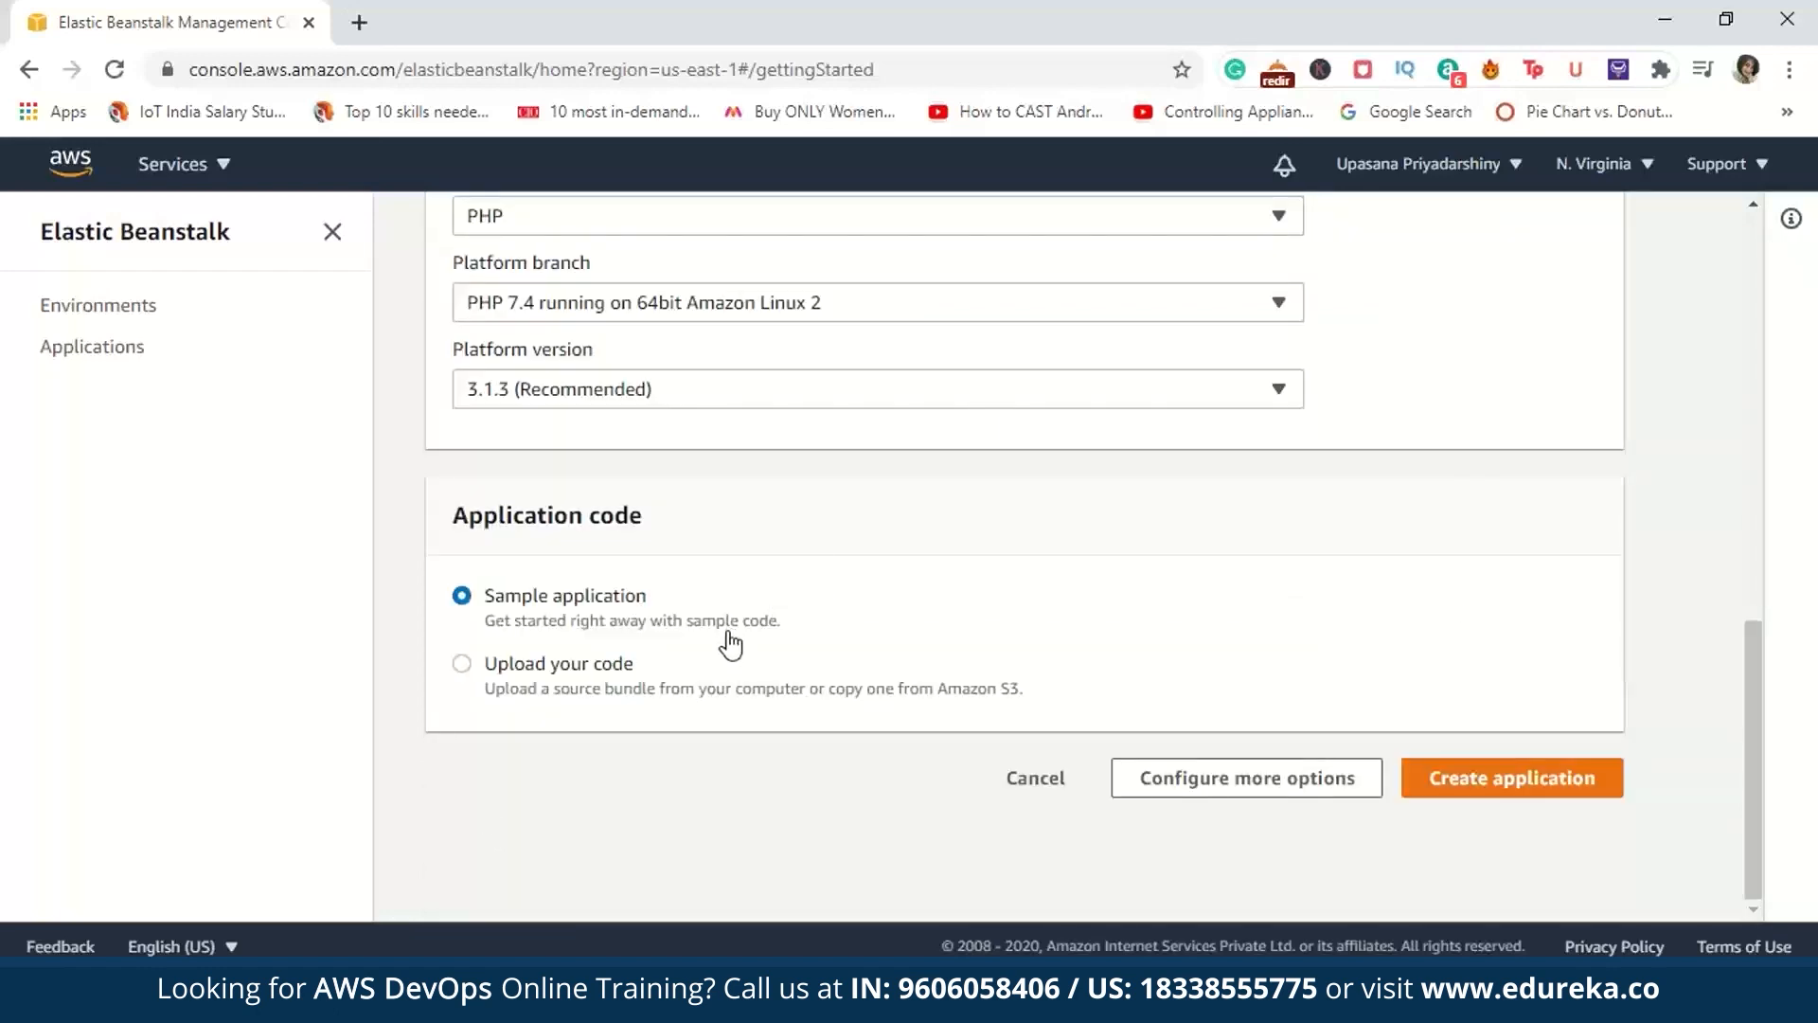
{"action": "left_click", "coordinate": [1518, 783]}
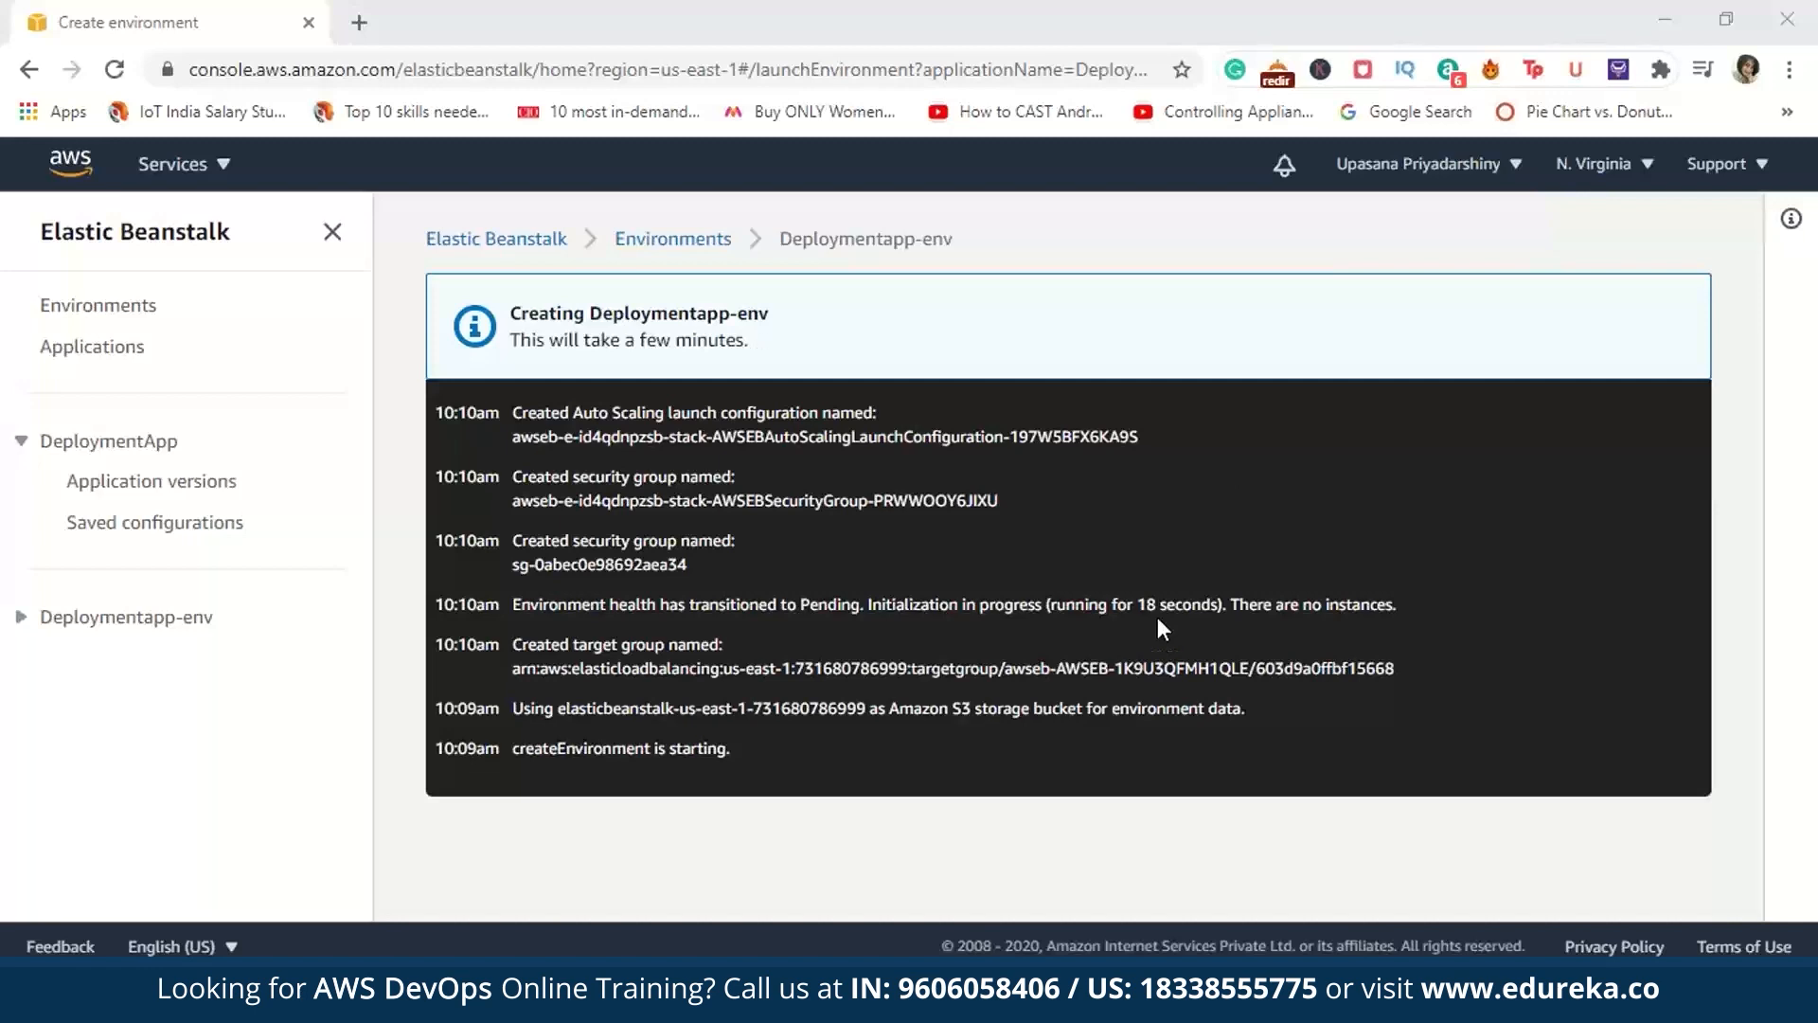
Step: Open the AWS Management Console from aws.amazon.com in a new browser tab
{"action": "left_click", "coordinate": [359, 21]}
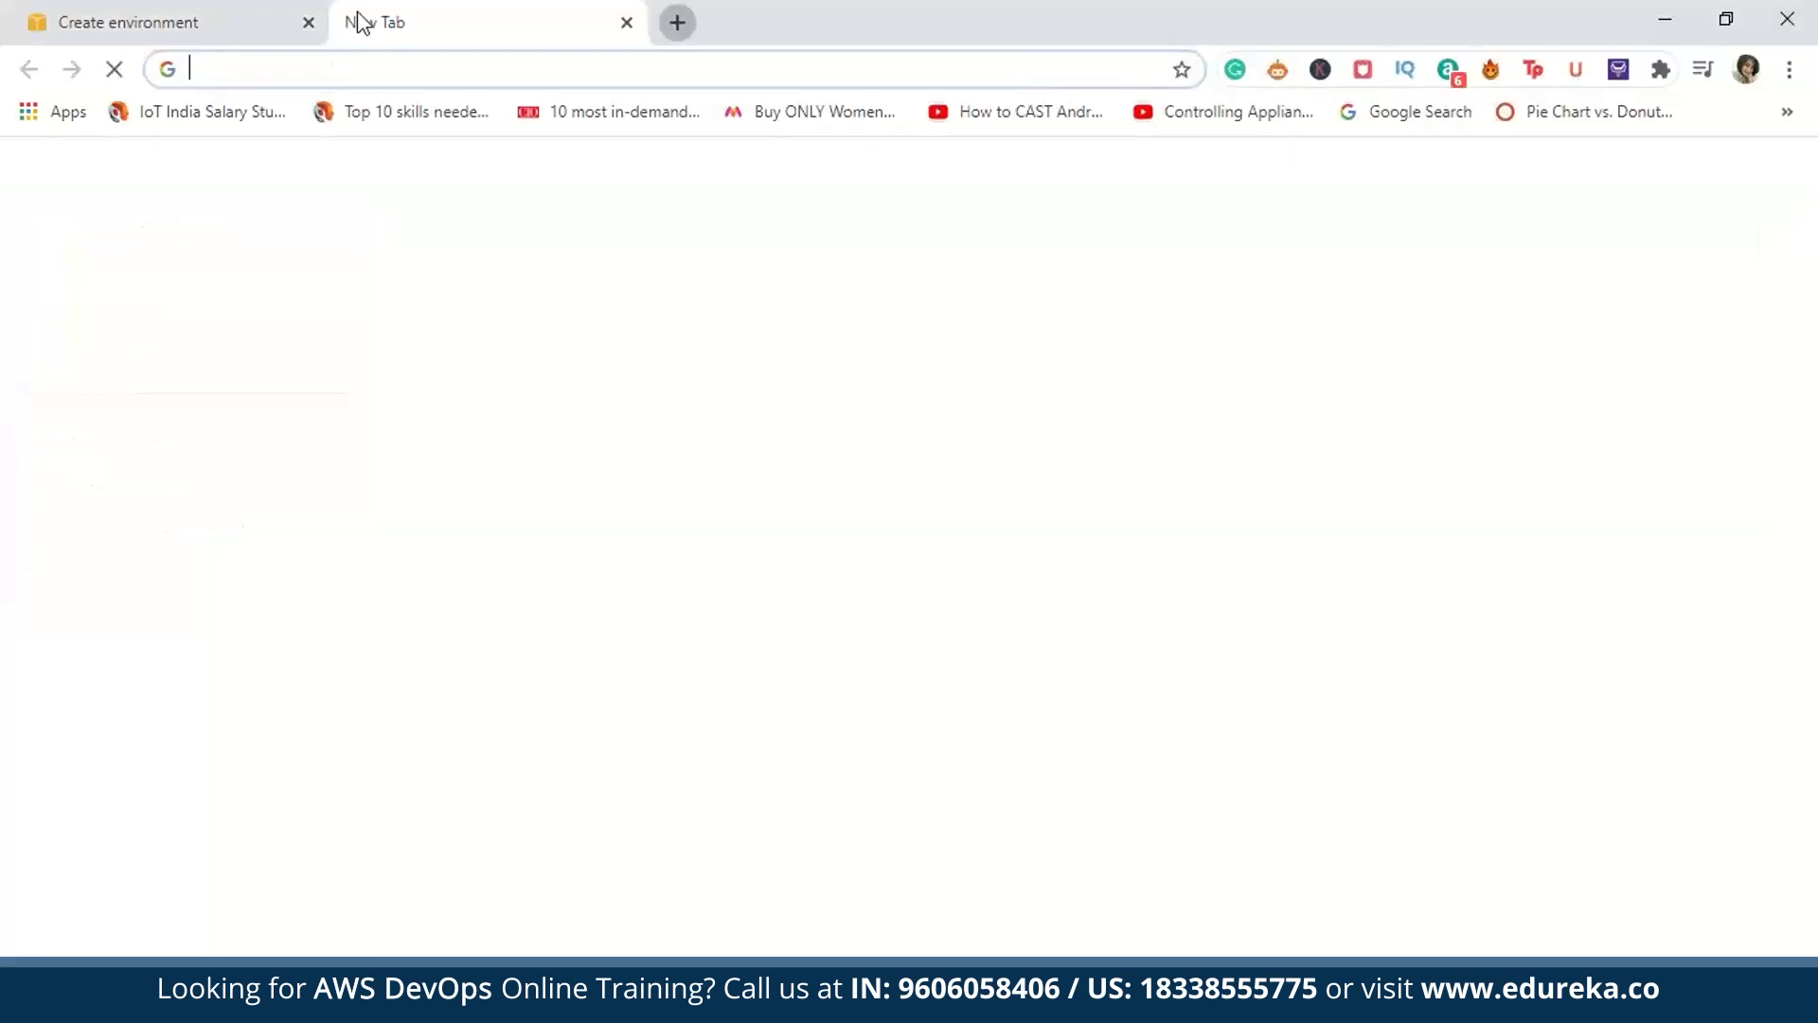
{"action": "type", "text": "aws"}
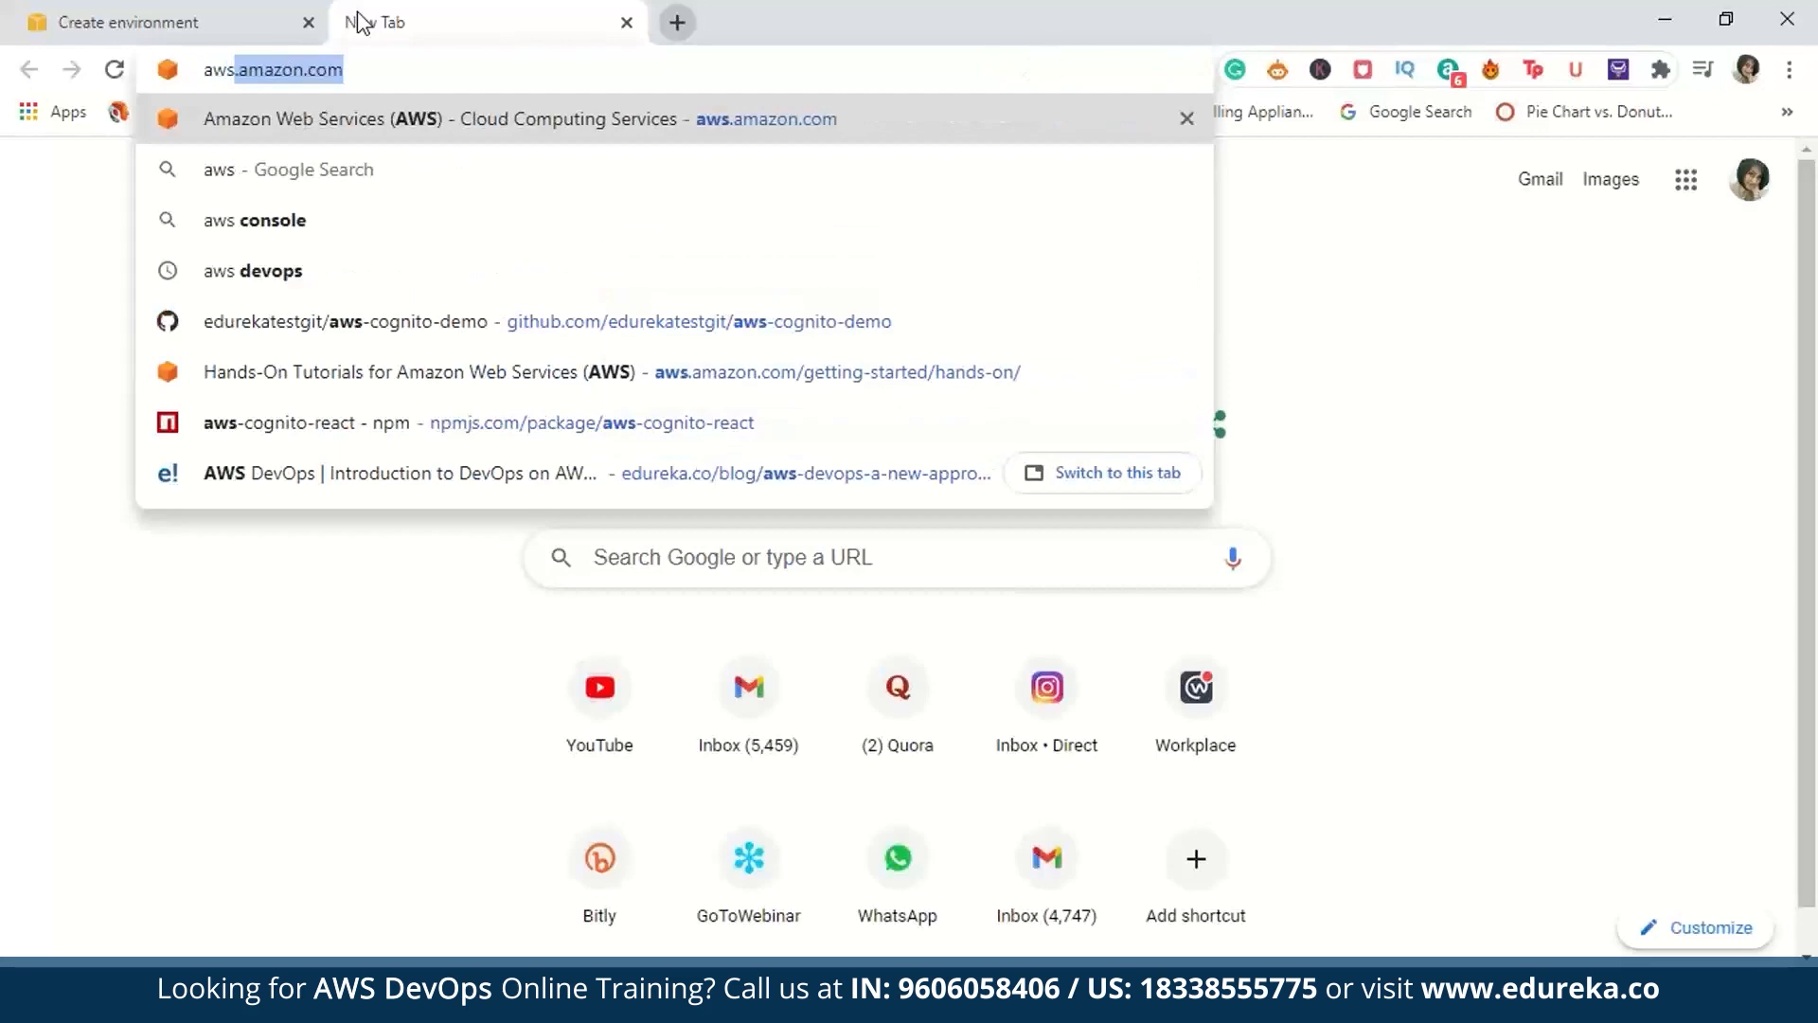
{"action": "key", "text": "Return"}
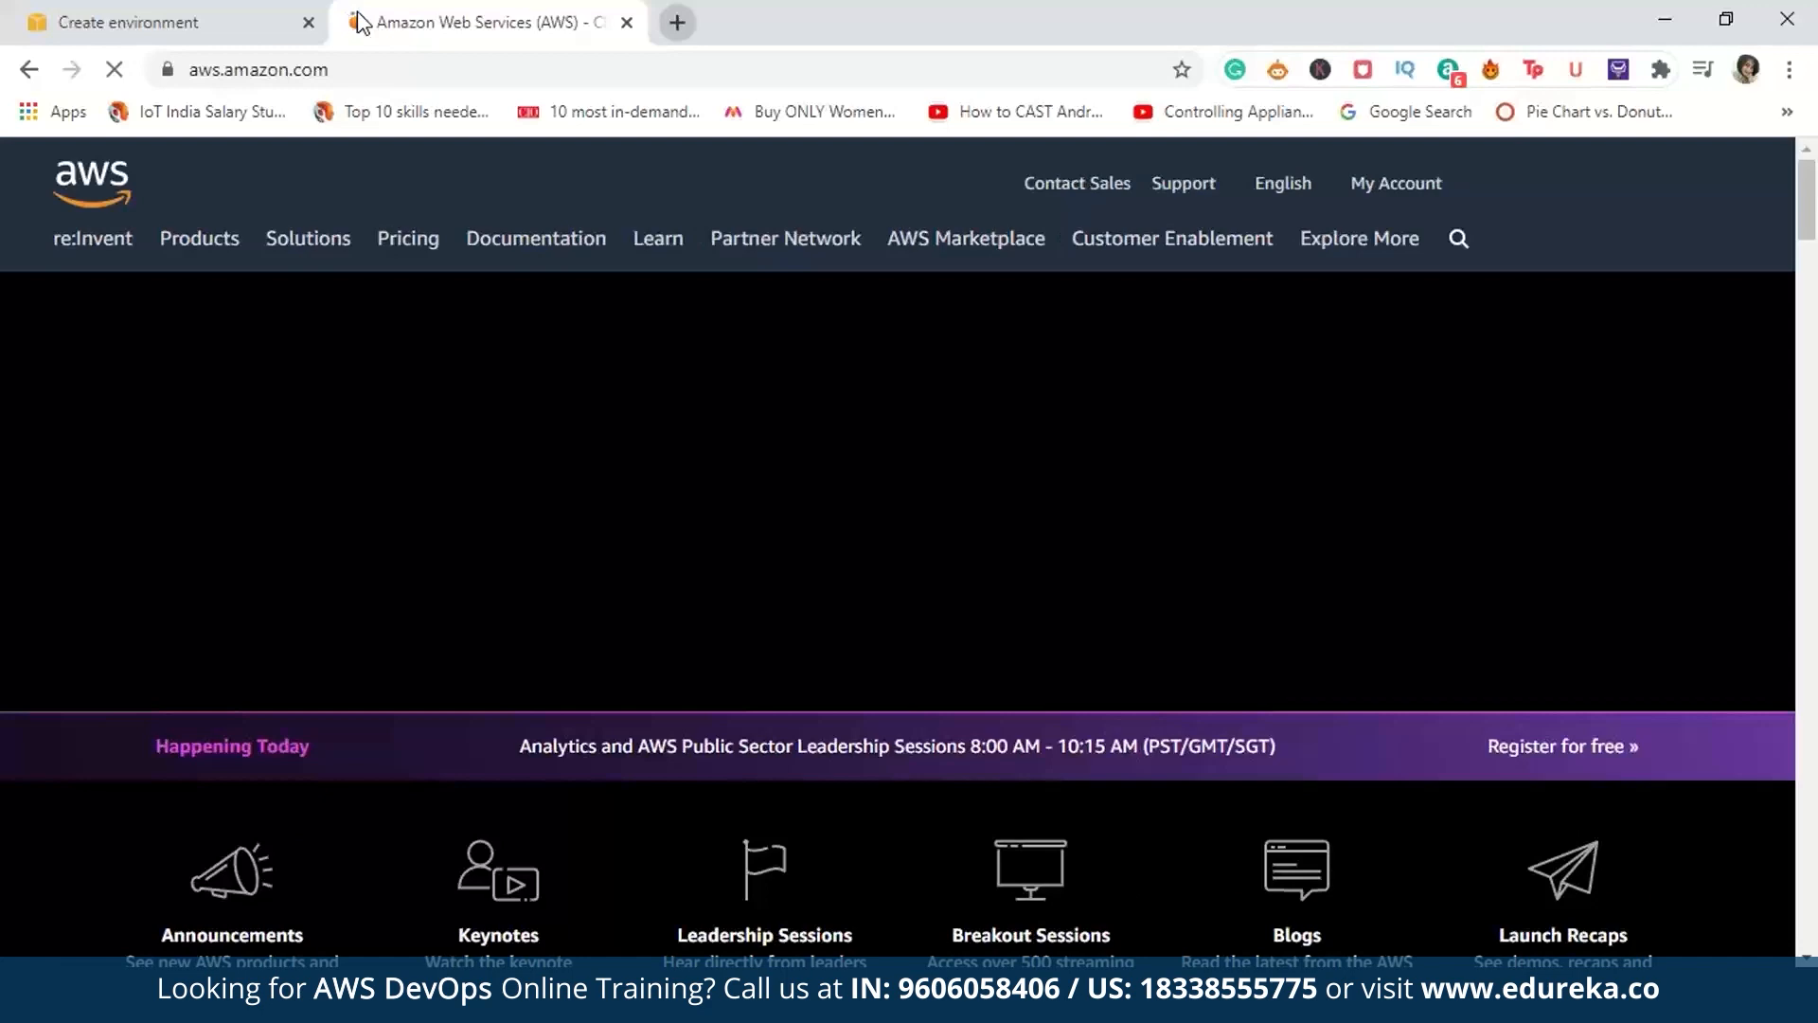
{"action": "left_click", "coordinate": [1556, 190]}
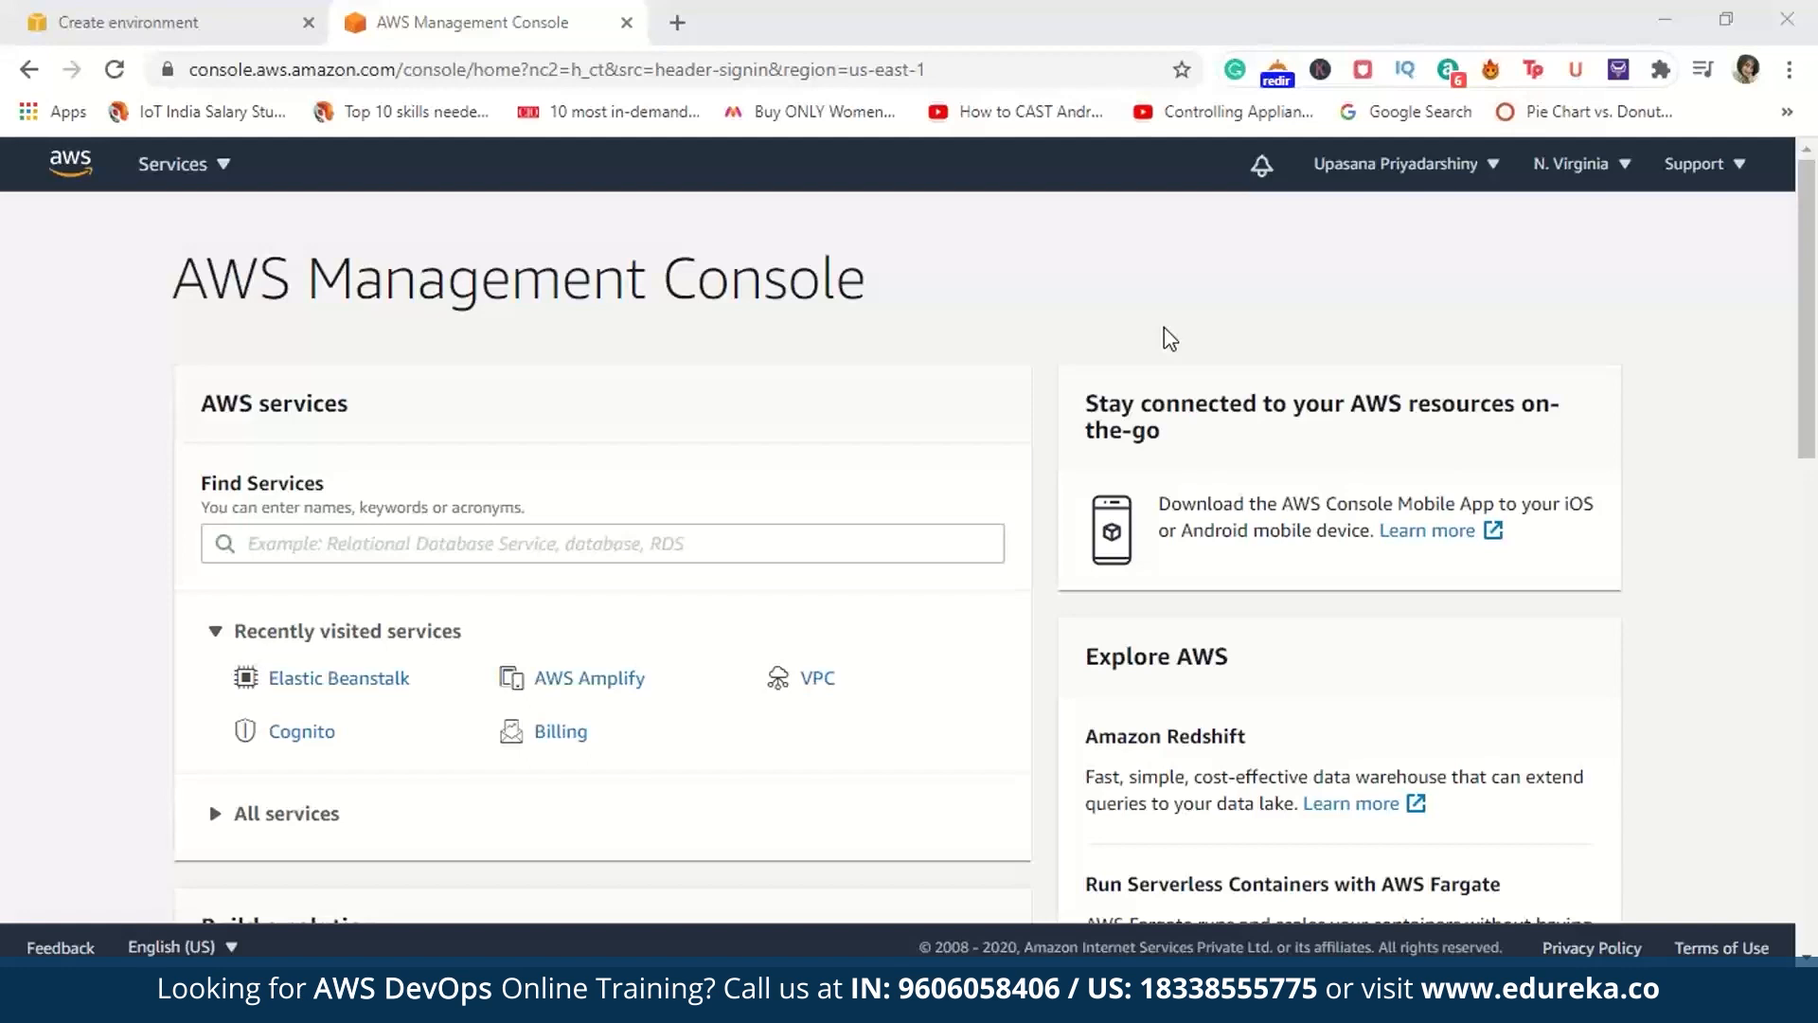
Step: Find the CodePipeline service in the console and open it
{"action": "left_click", "coordinate": [846, 545]}
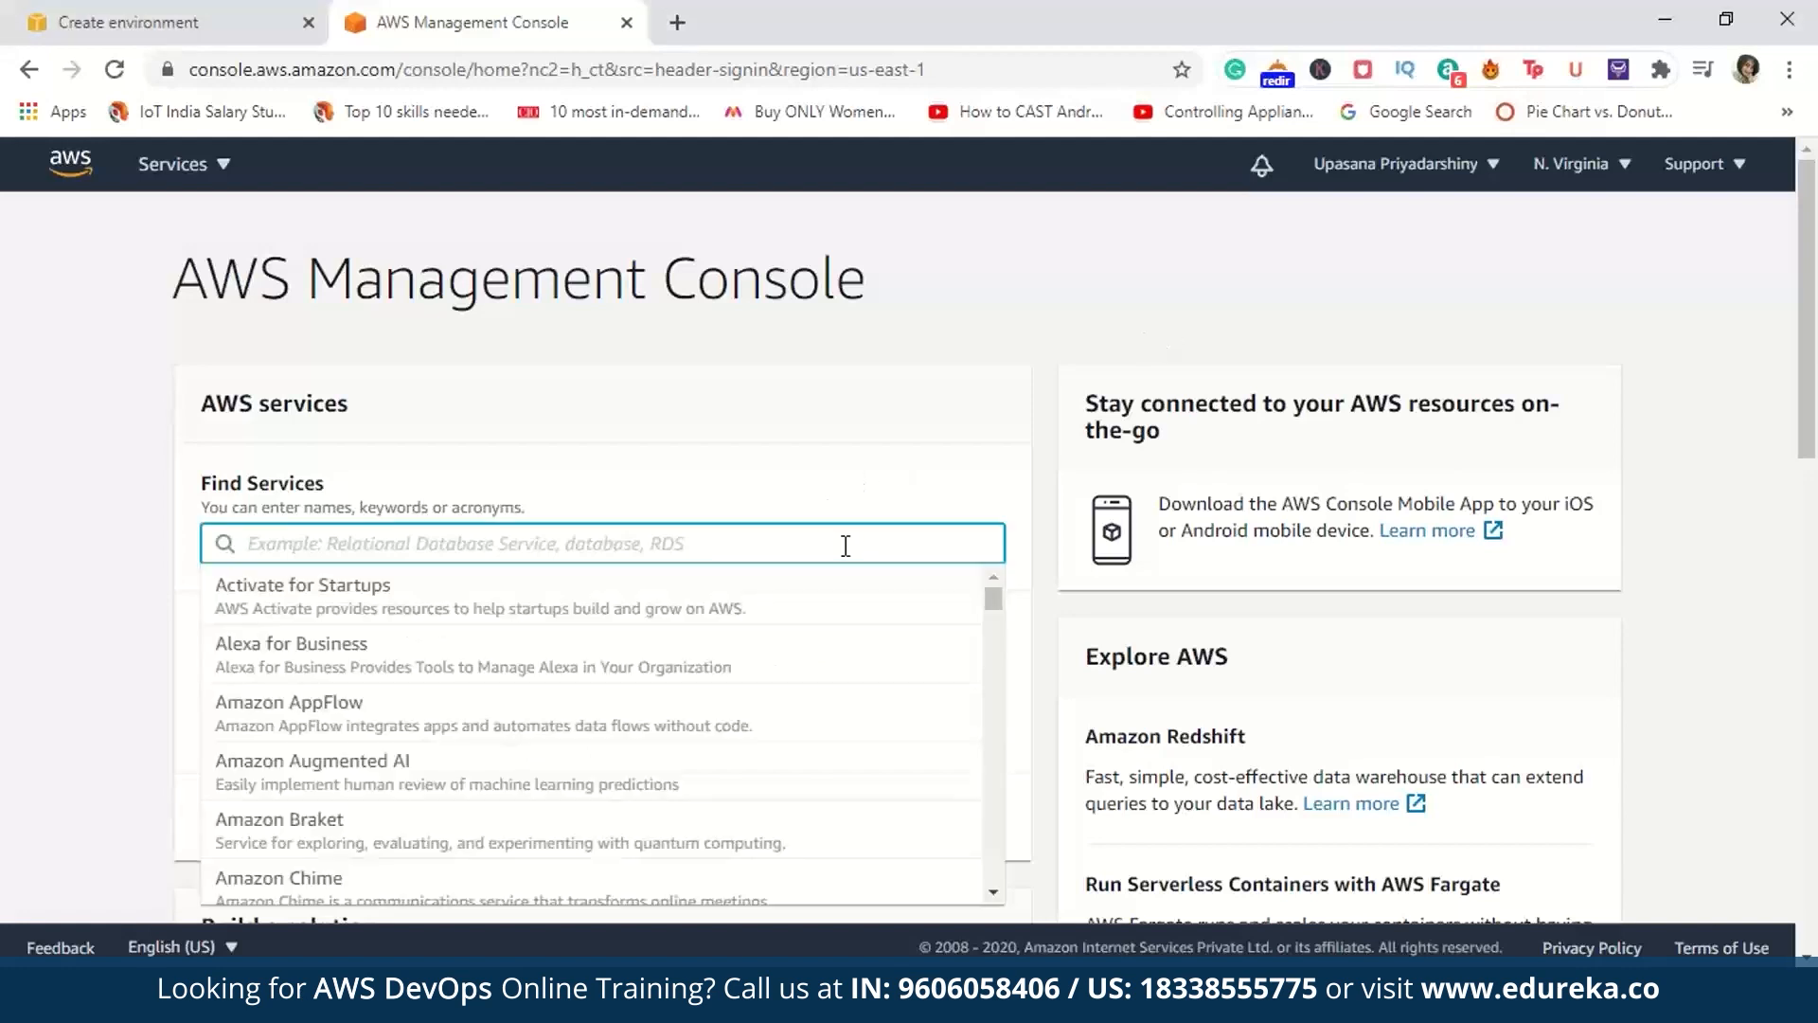
{"action": "type", "text": "codepip"}
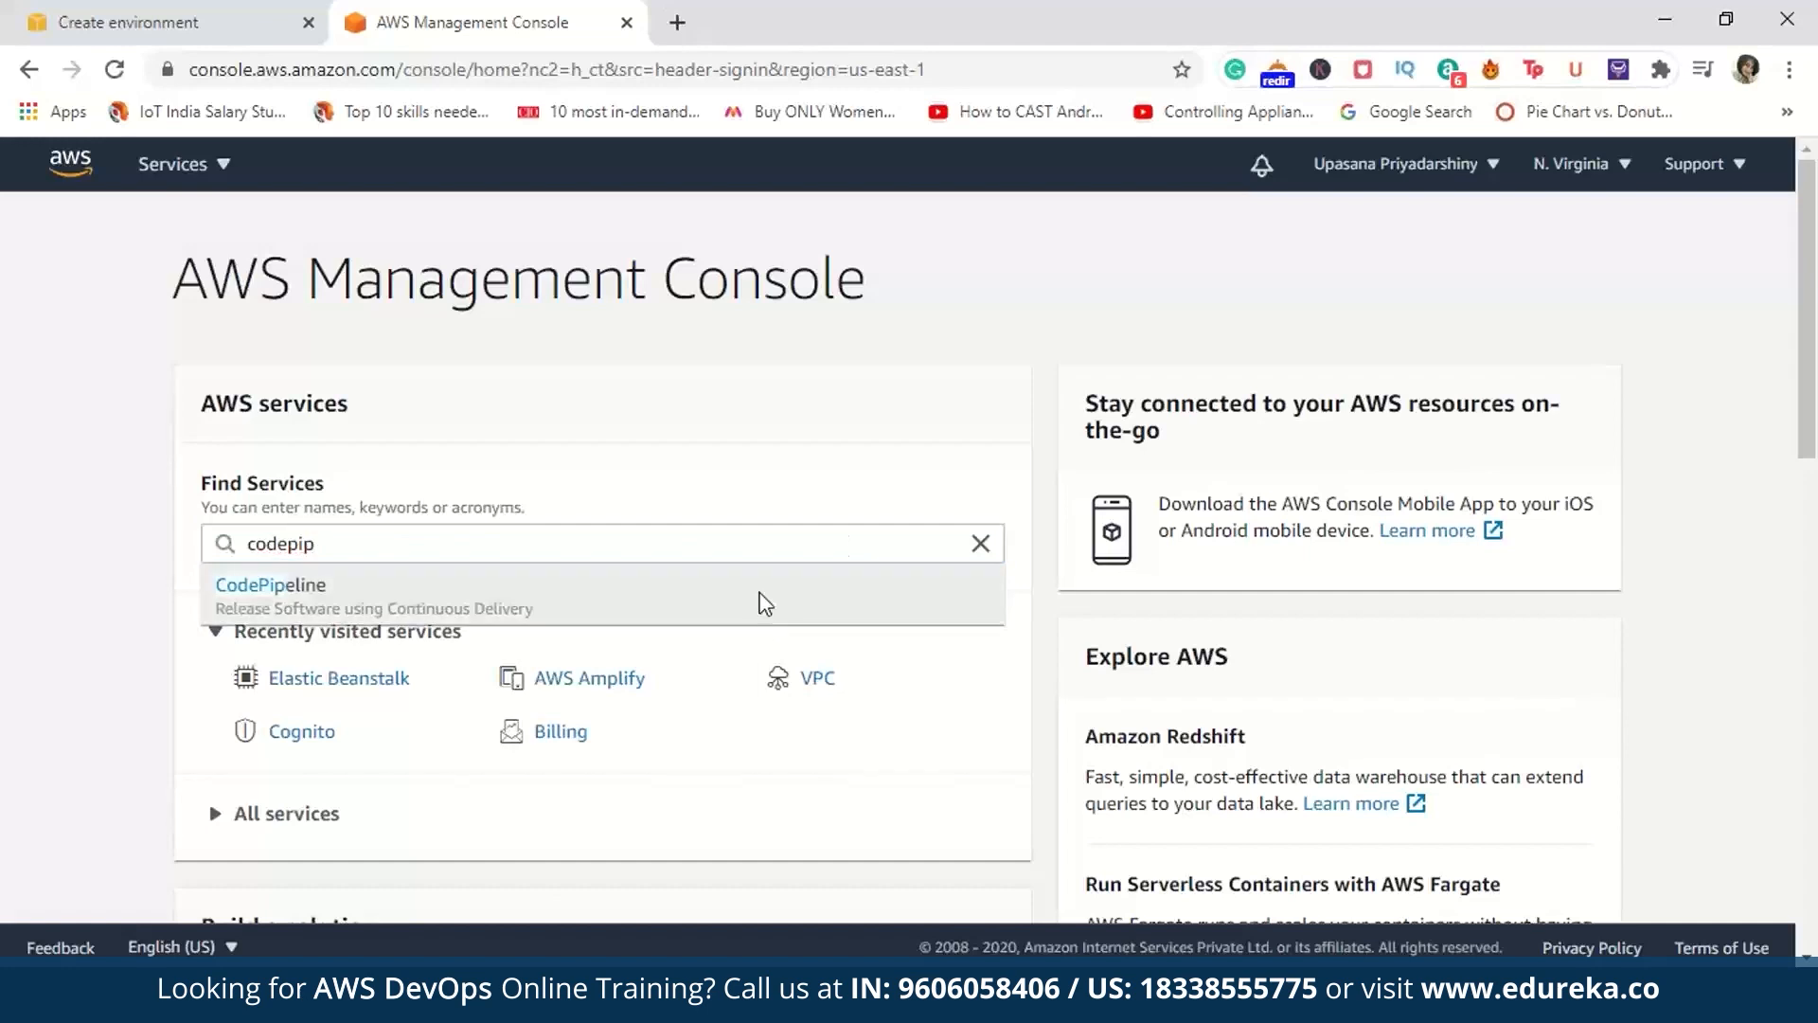
{"action": "left_click", "coordinate": [758, 598]}
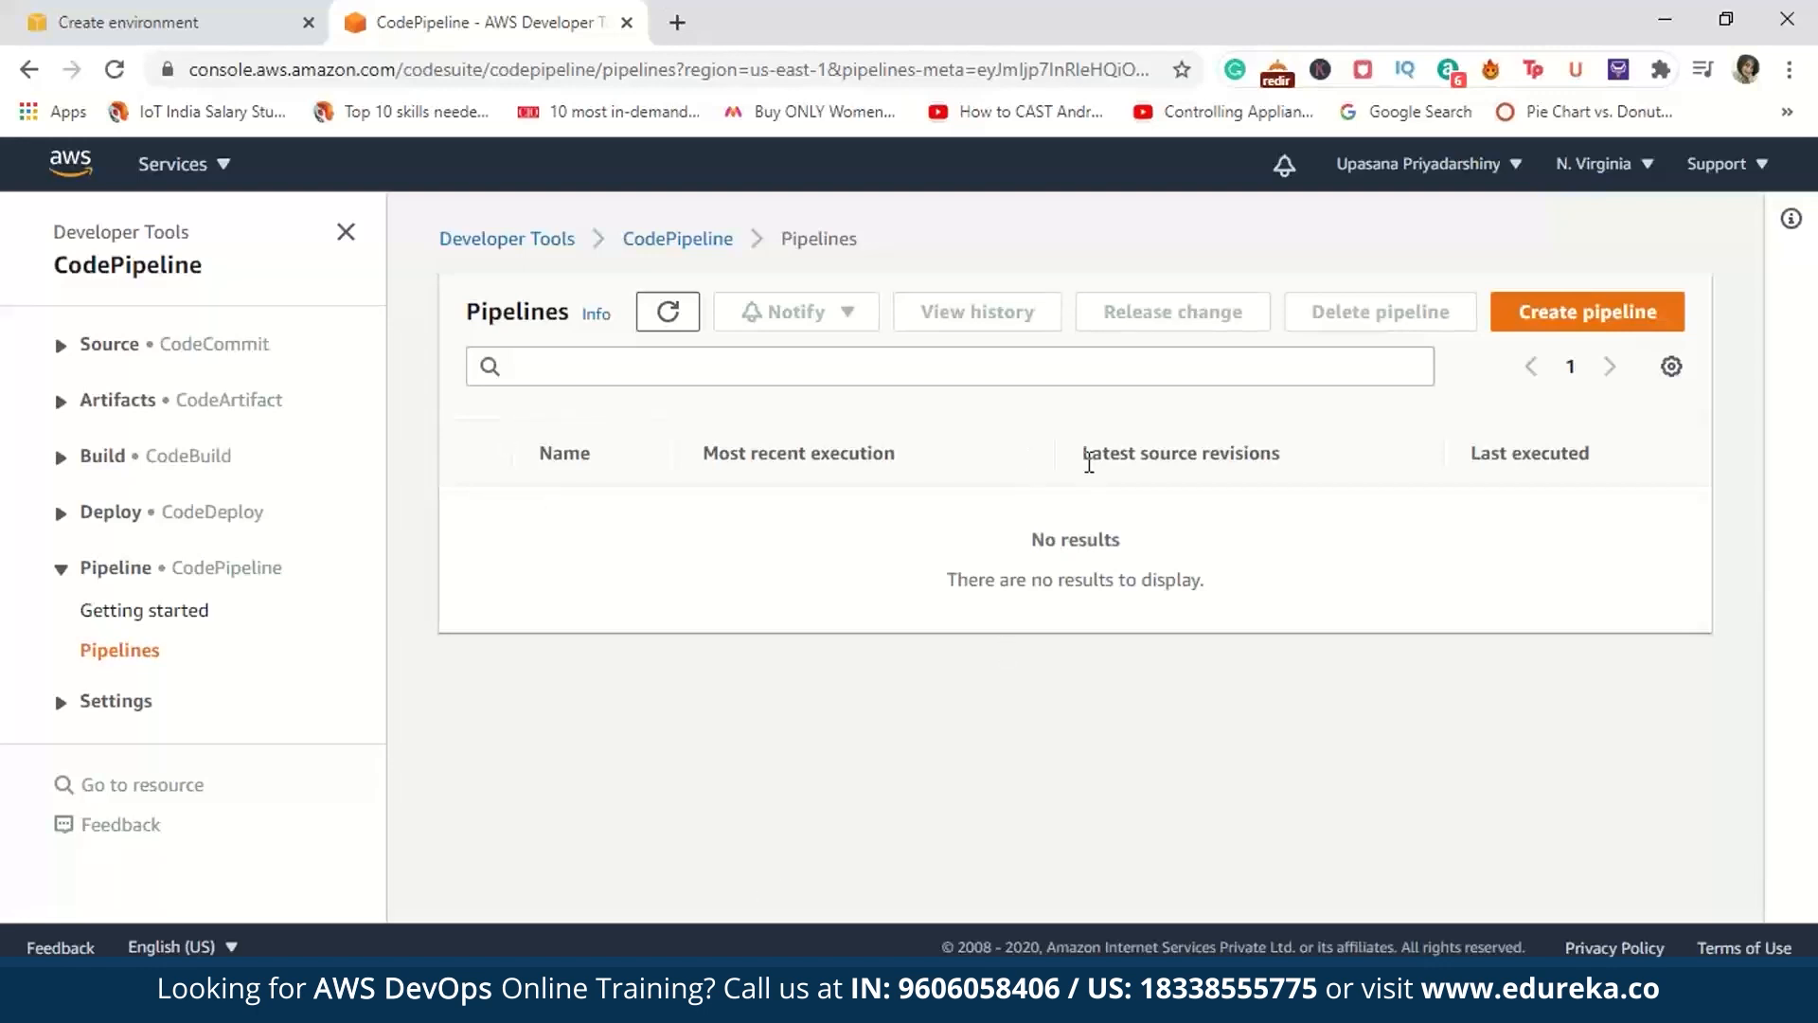
Step: Start creating a new pipeline and name it DemoPipeline
{"action": "left_click", "coordinate": [1616, 313]}
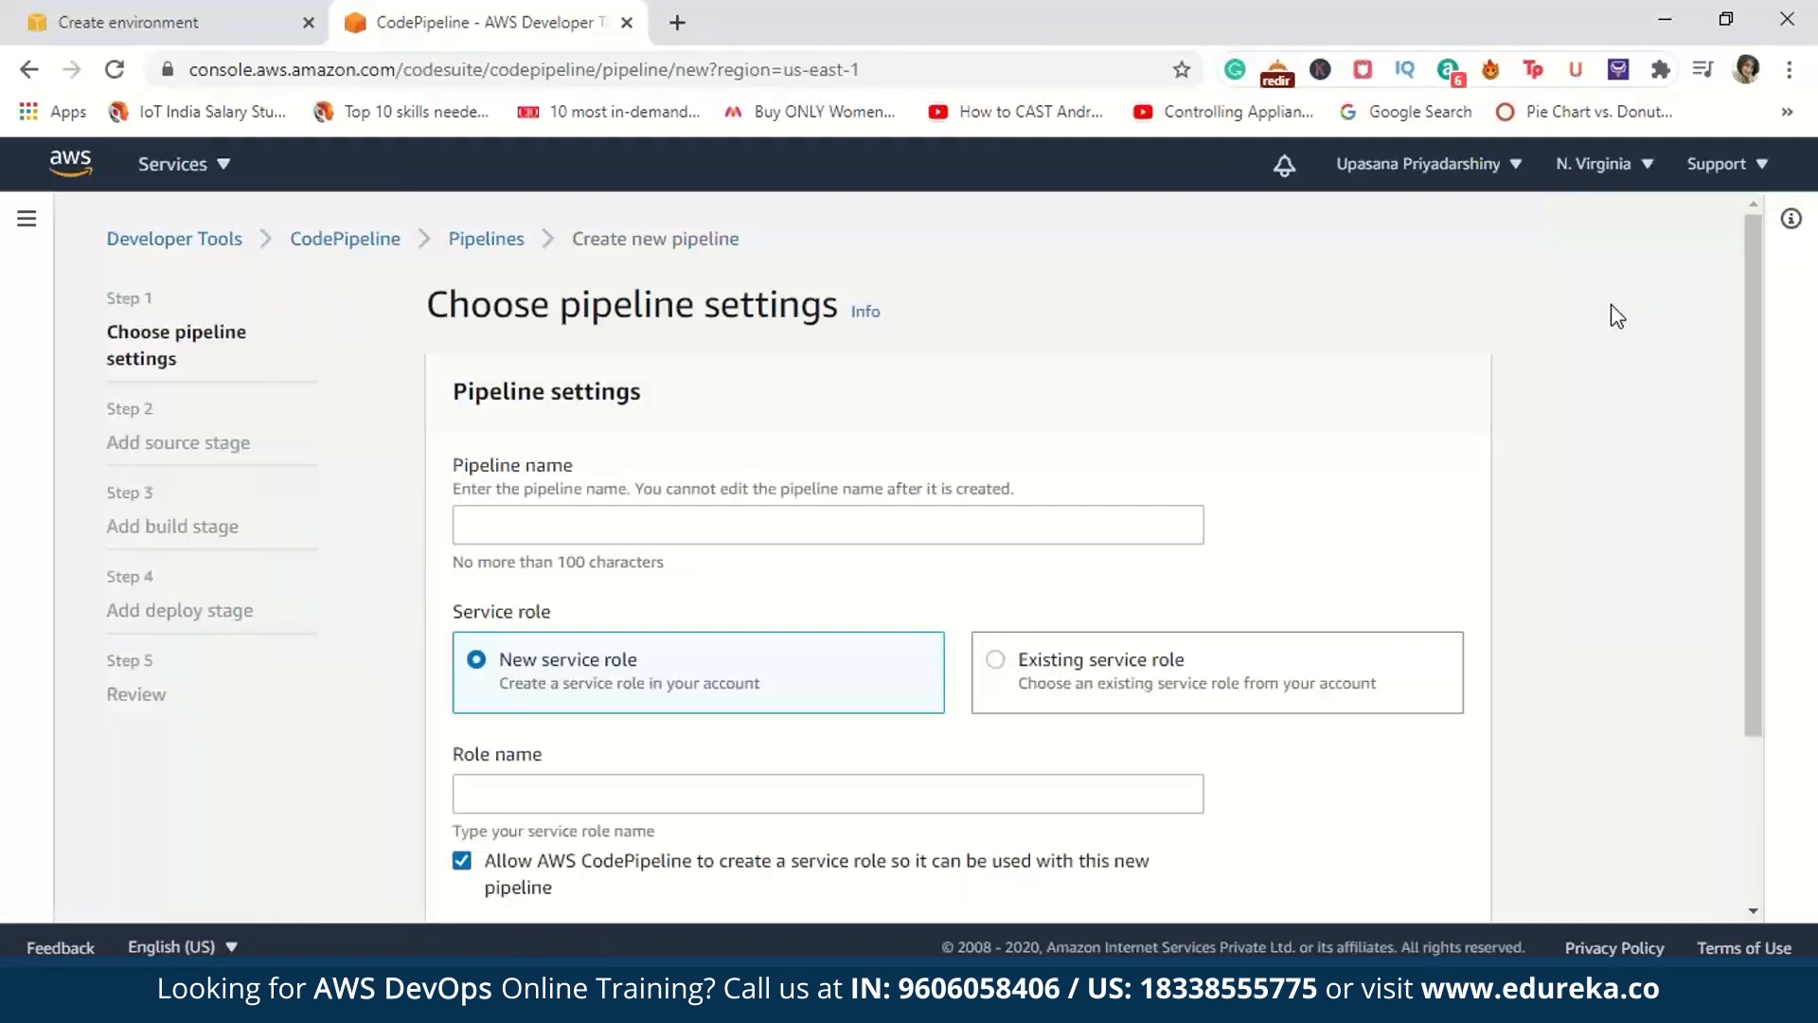
{"action": "left_click", "coordinate": [810, 526]}
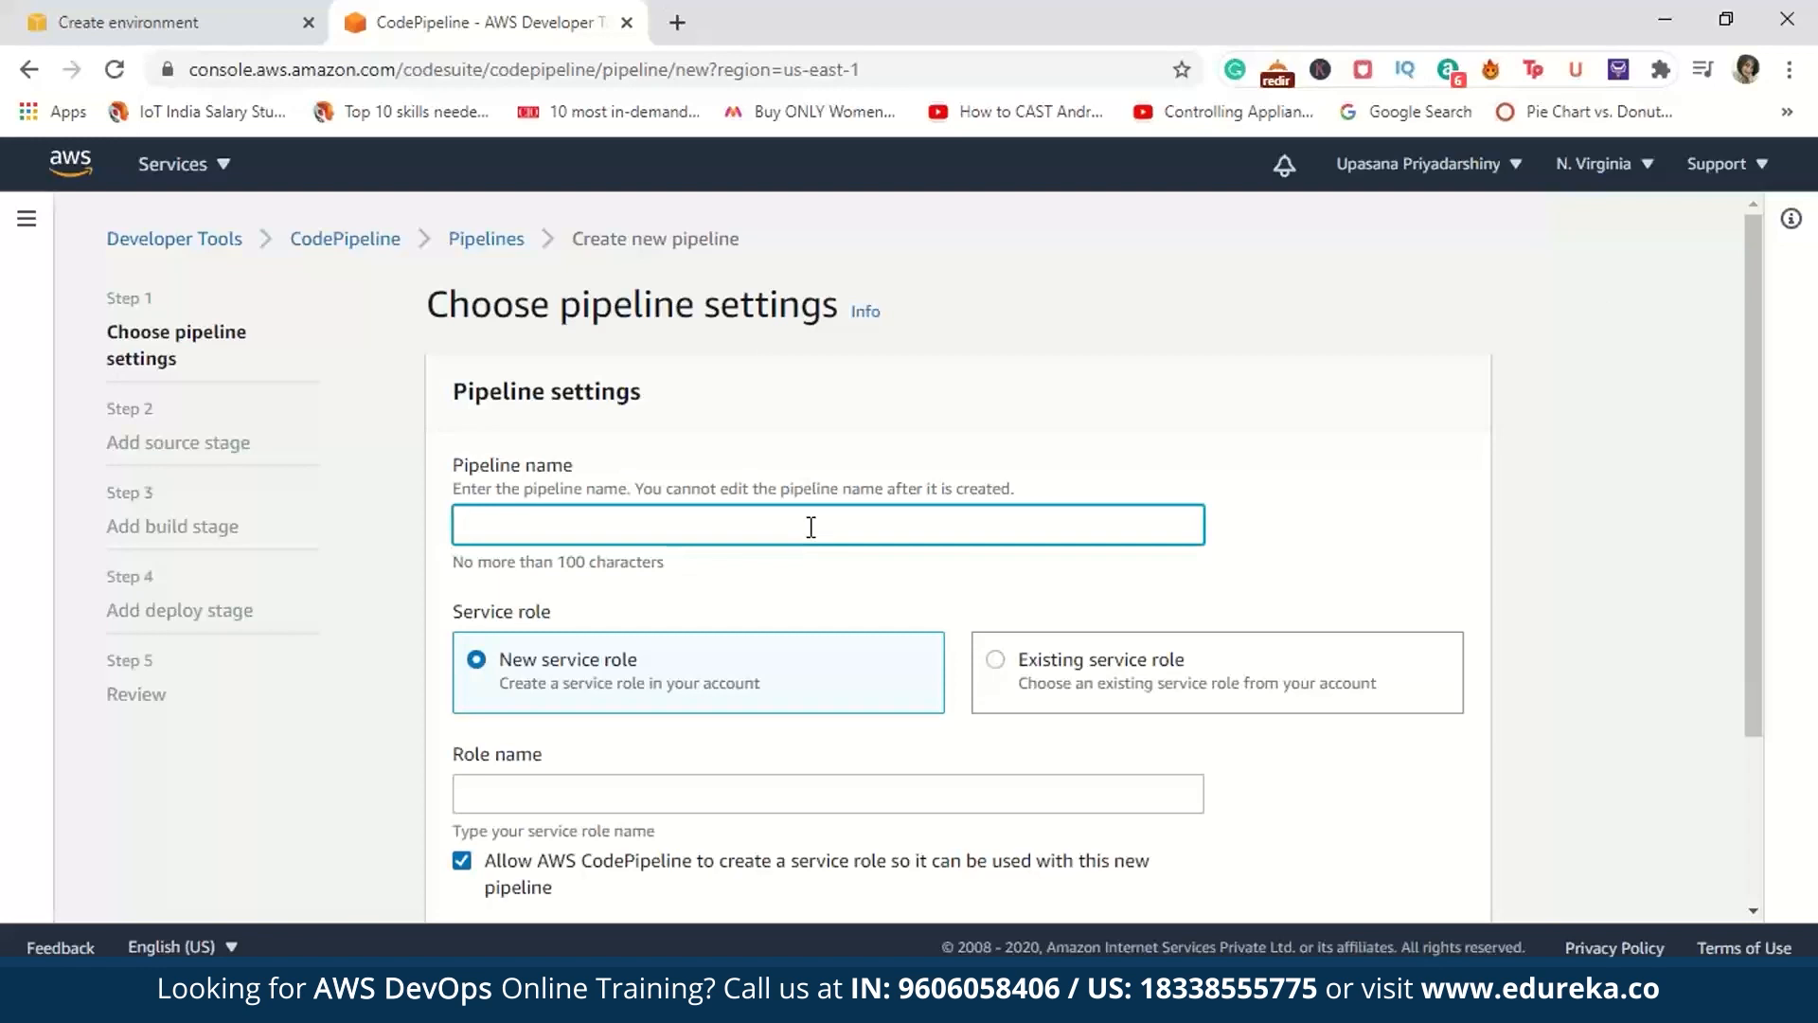
{"action": "type", "text": "De"}
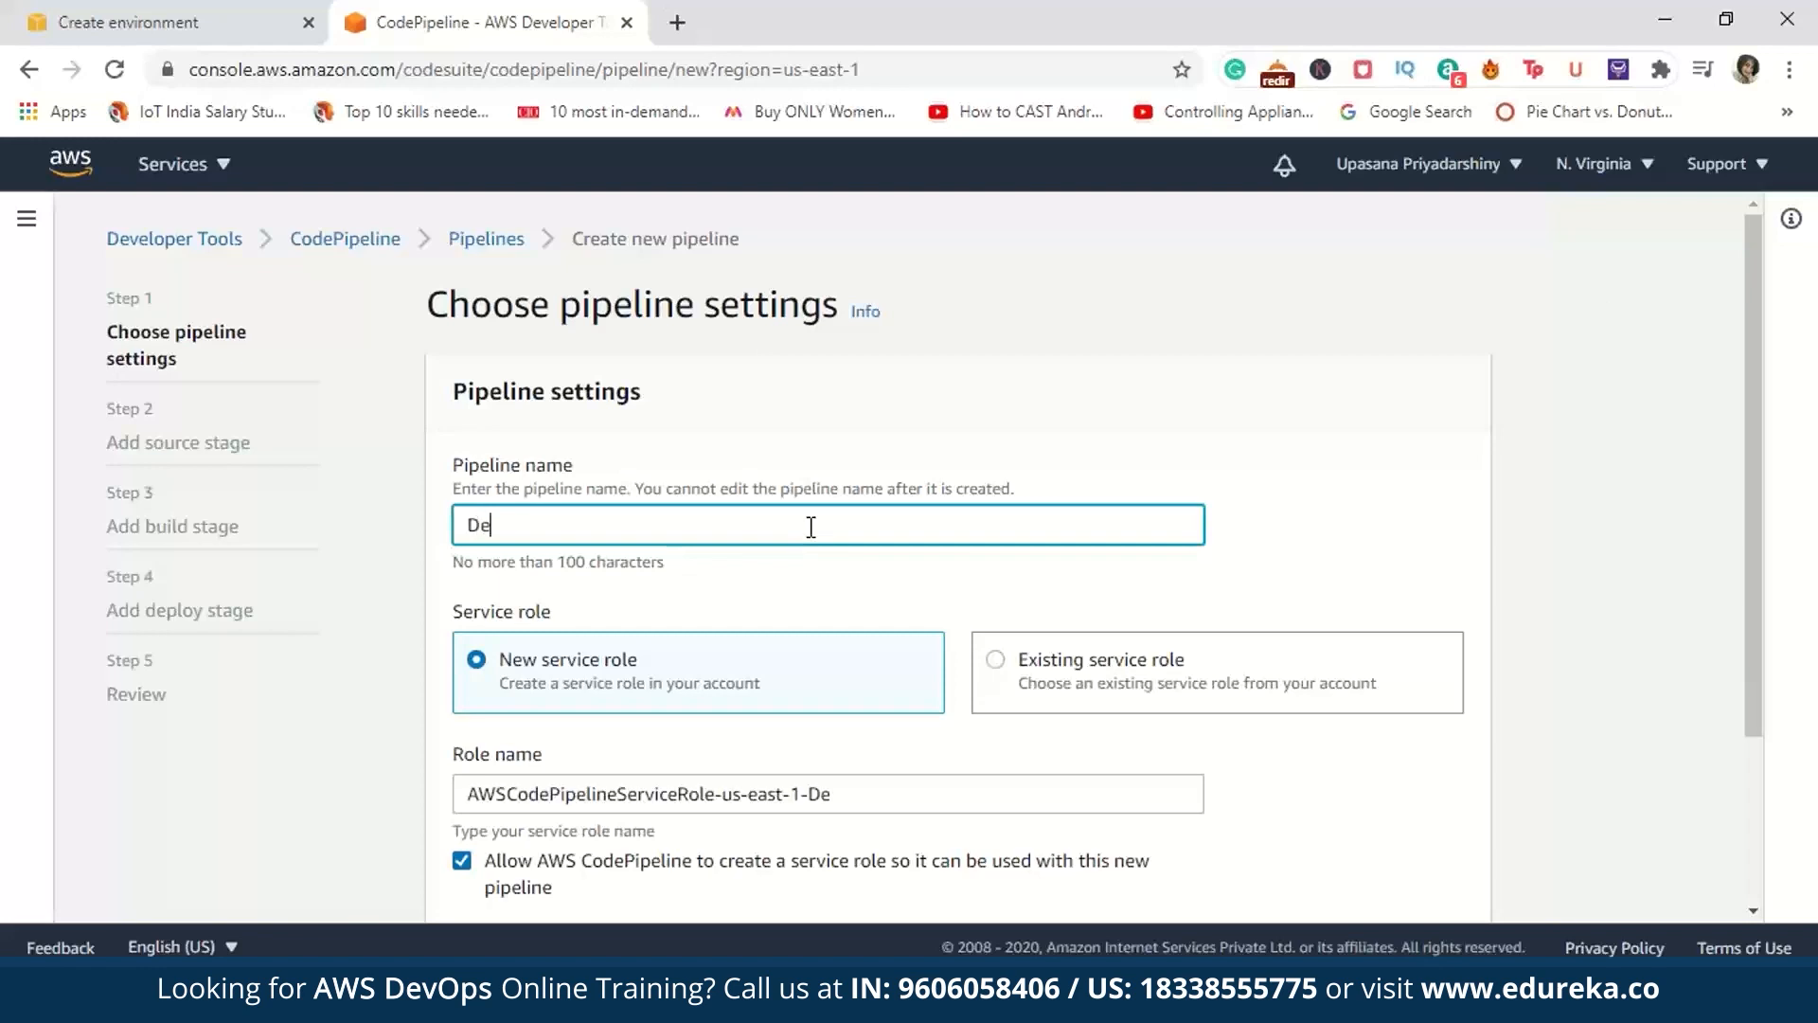
{"action": "type", "text": "moPipeline"}
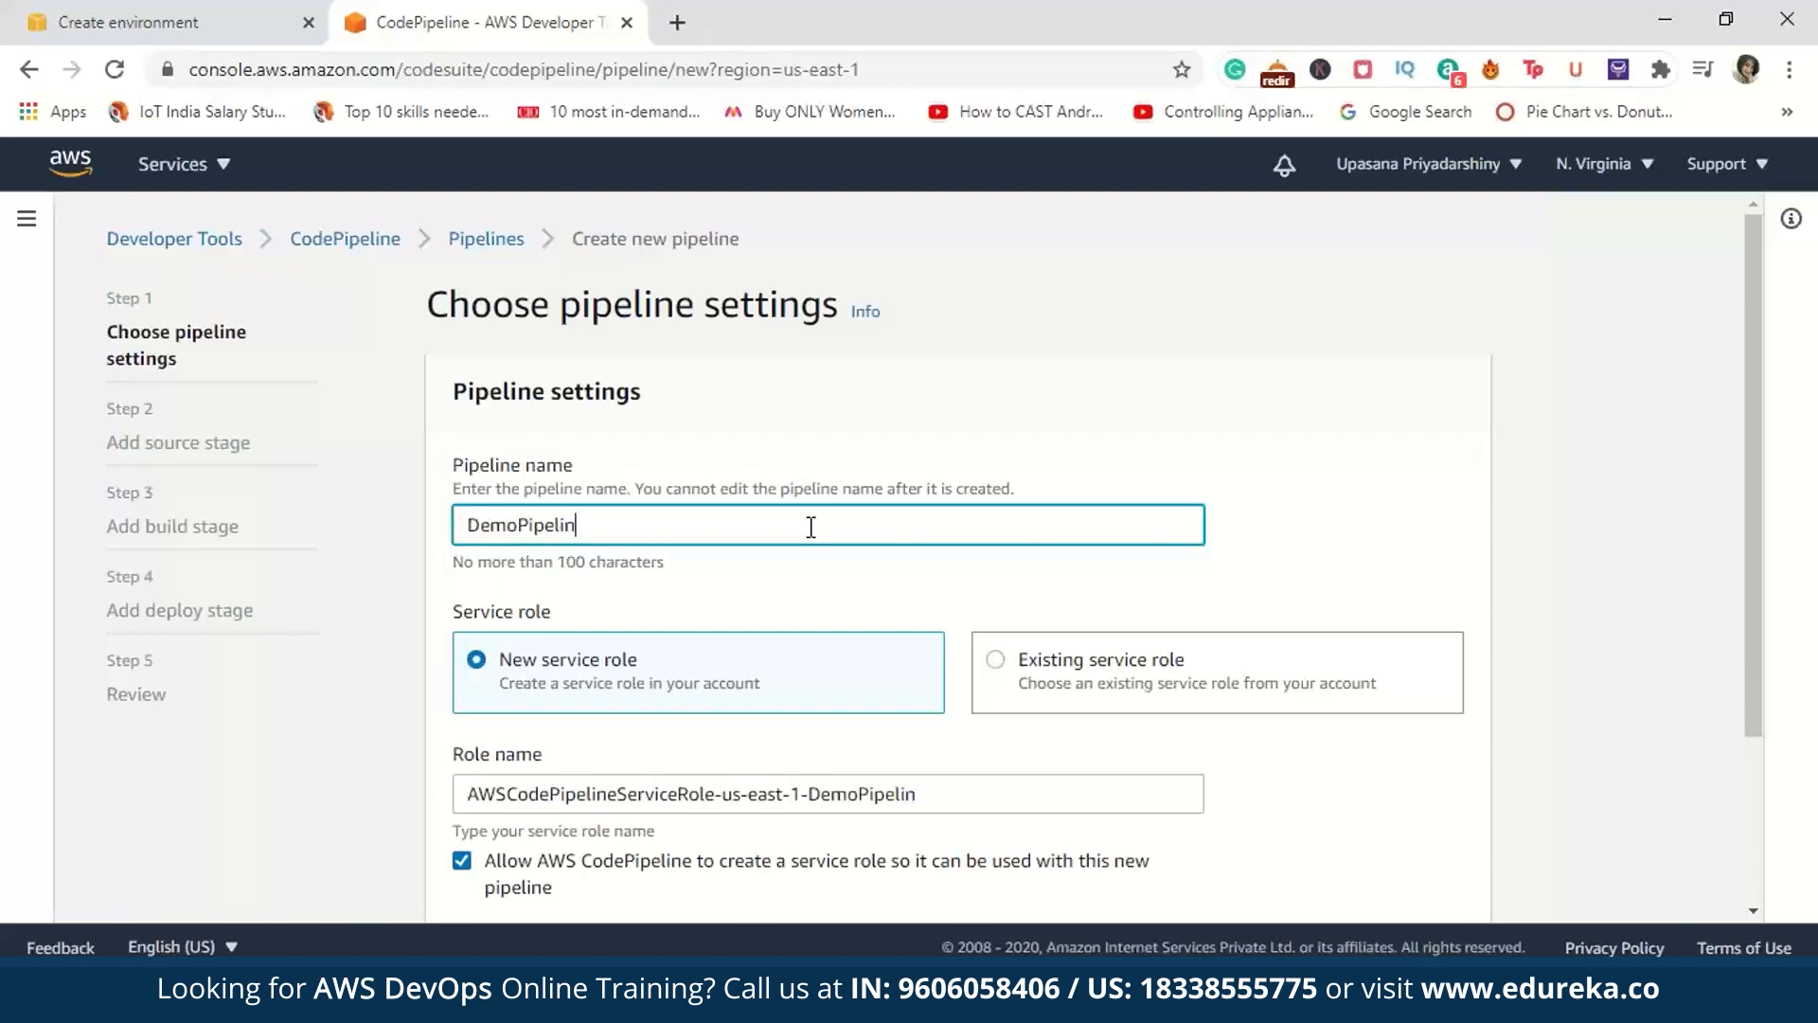
Step: Replace the new service role's name with AWSCodePipelineServiceRole-USEast-DemoPipeline and continue to the source stage
{"action": "left_click_drag", "start_coordinate": [1754, 727], "coordinate": [1767, 900]}
{"action": "left_click", "coordinate": [1112, 550]}
{"action": "key", "text": "ctrl+a"}
{"action": "key", "text": "BackSpace"}
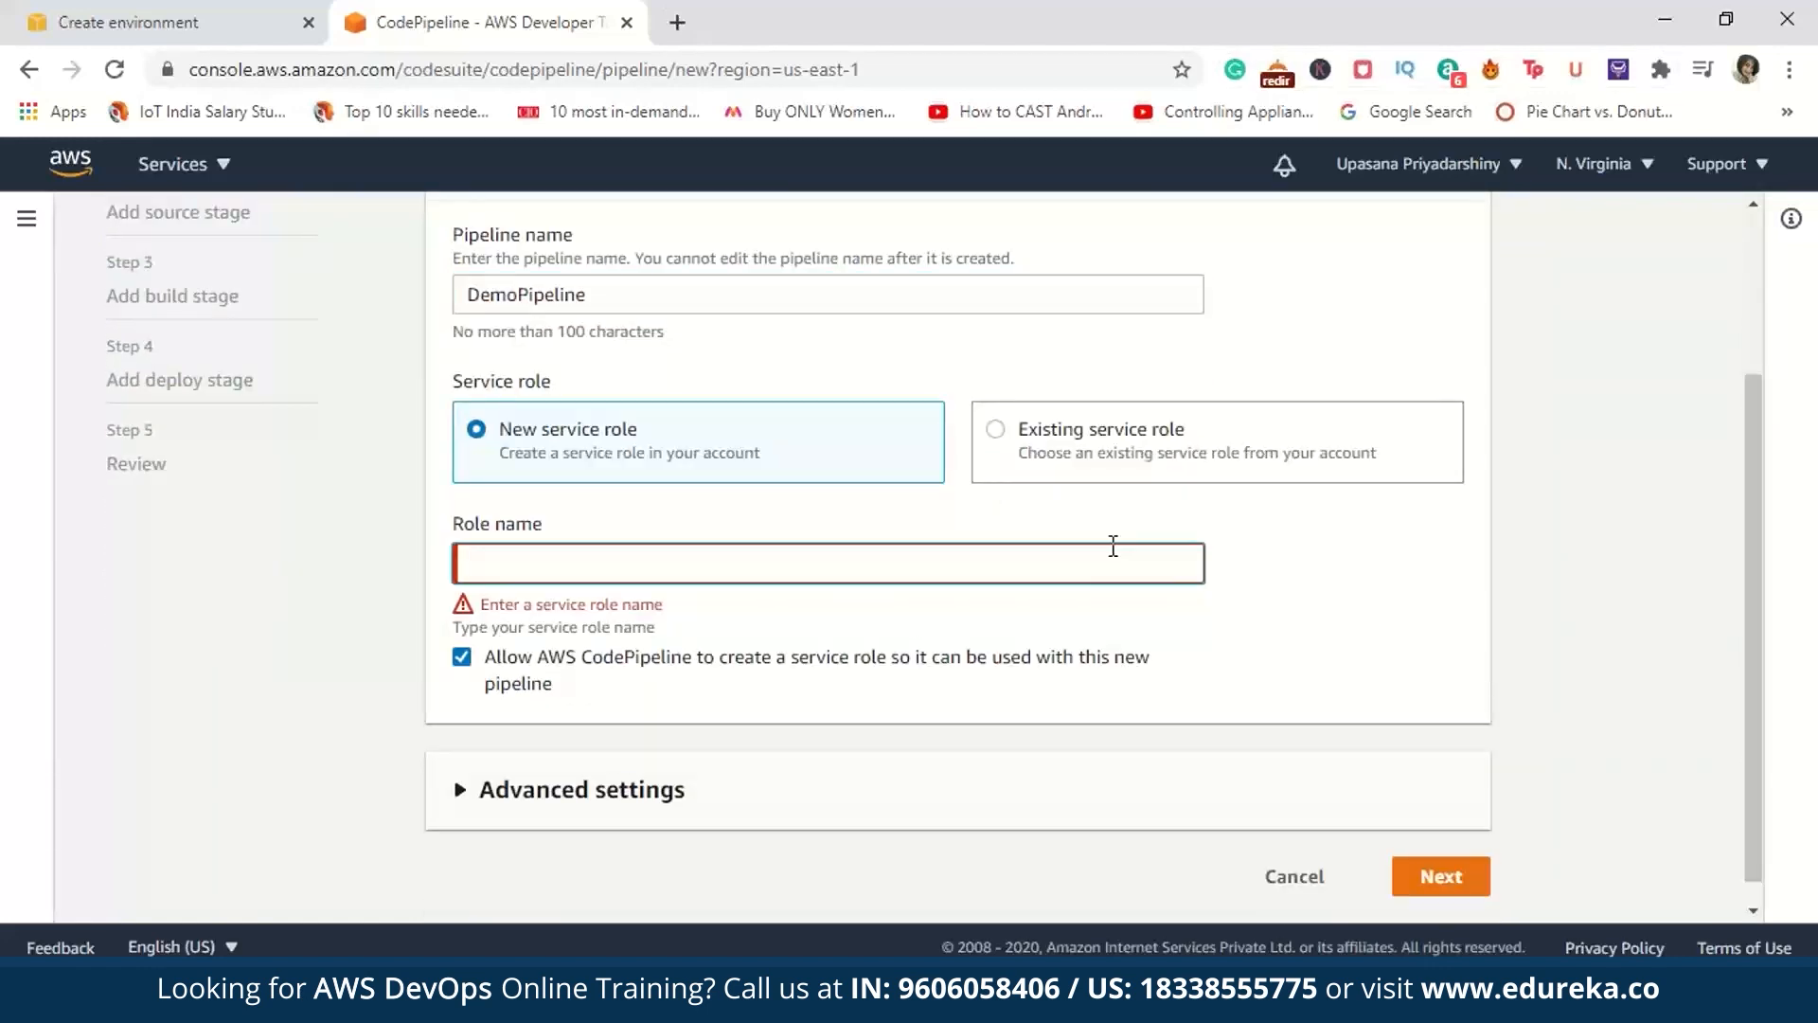
{"action": "type", "text": "A"}
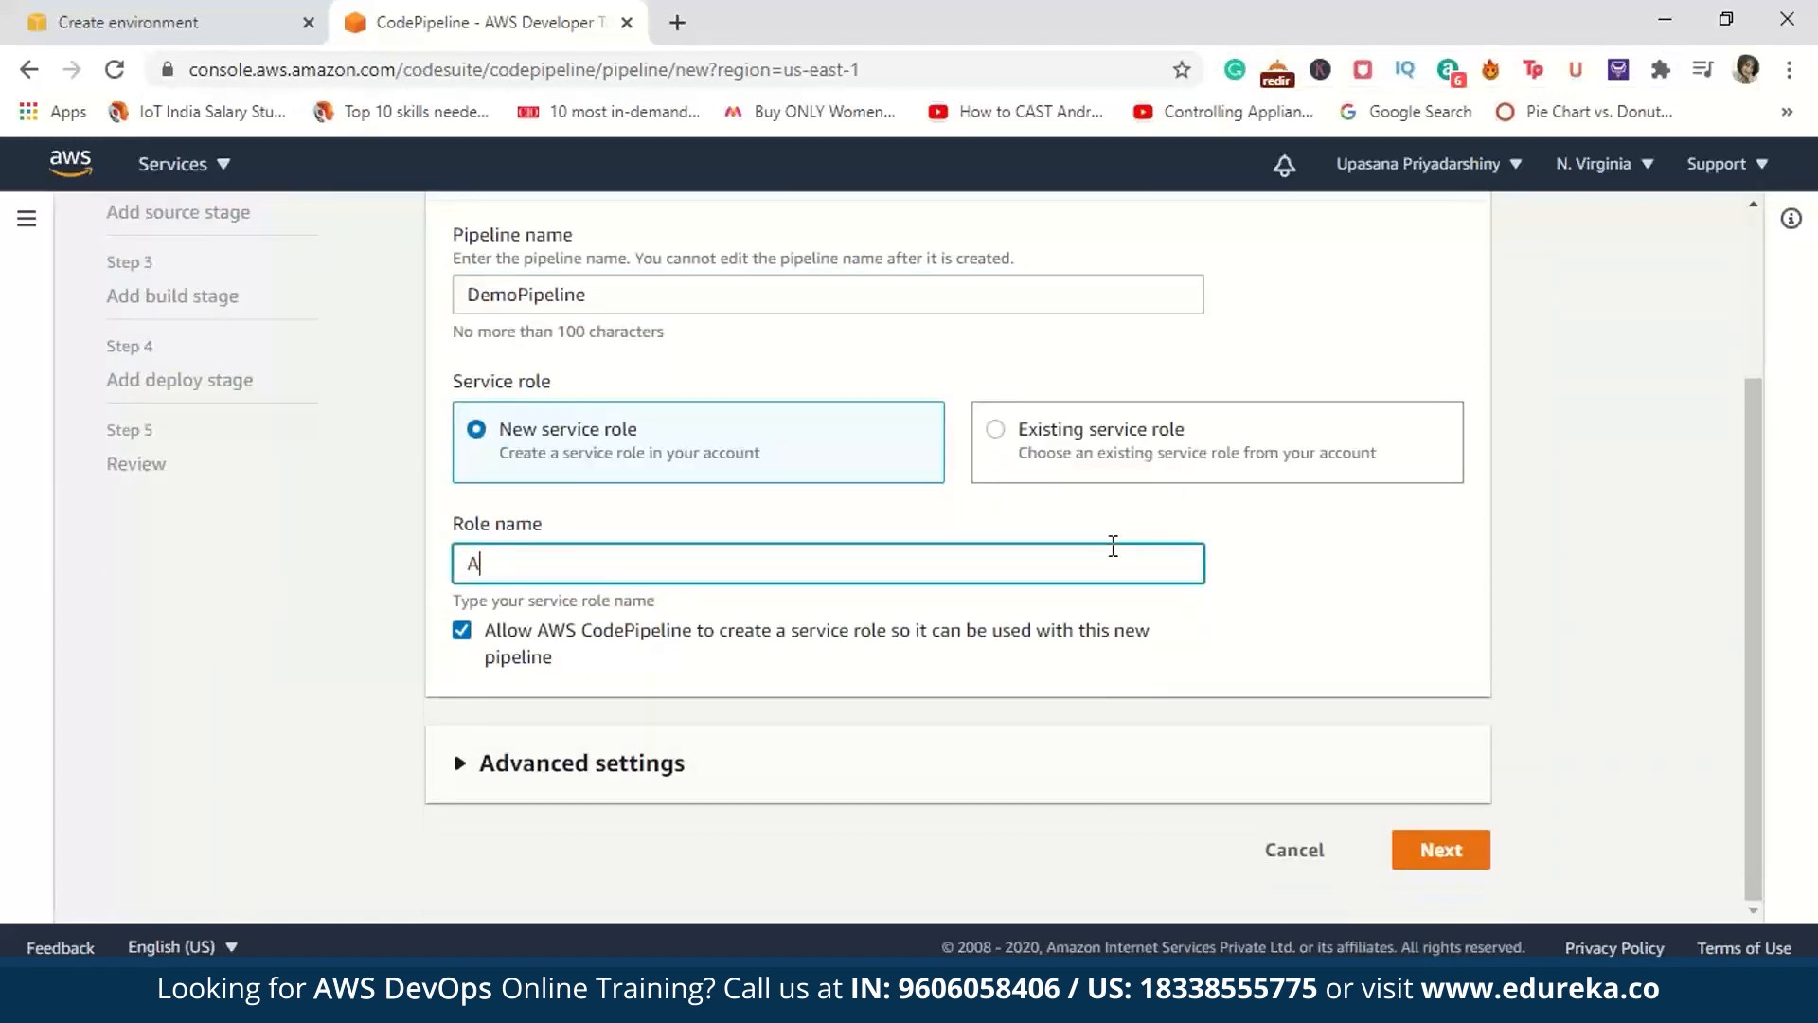
{"action": "type", "text": "WSCodePipelineServiceRole"}
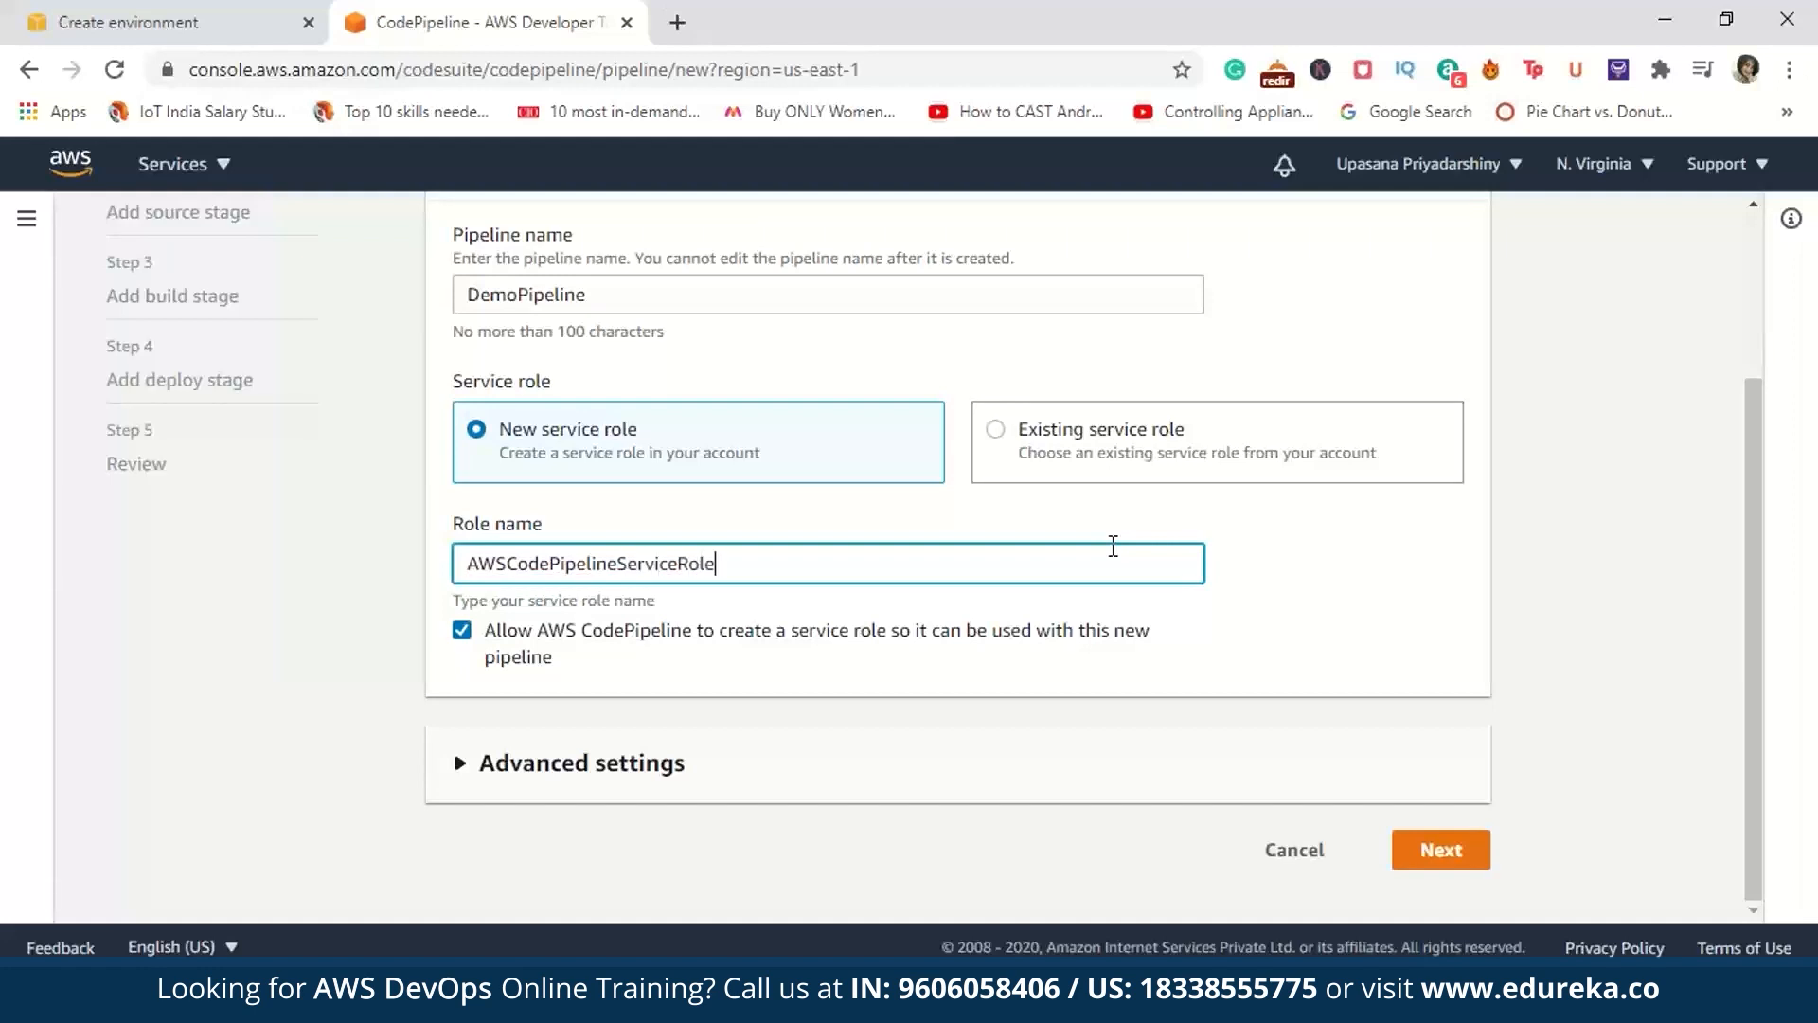
{"action": "type", "text": "-U"}
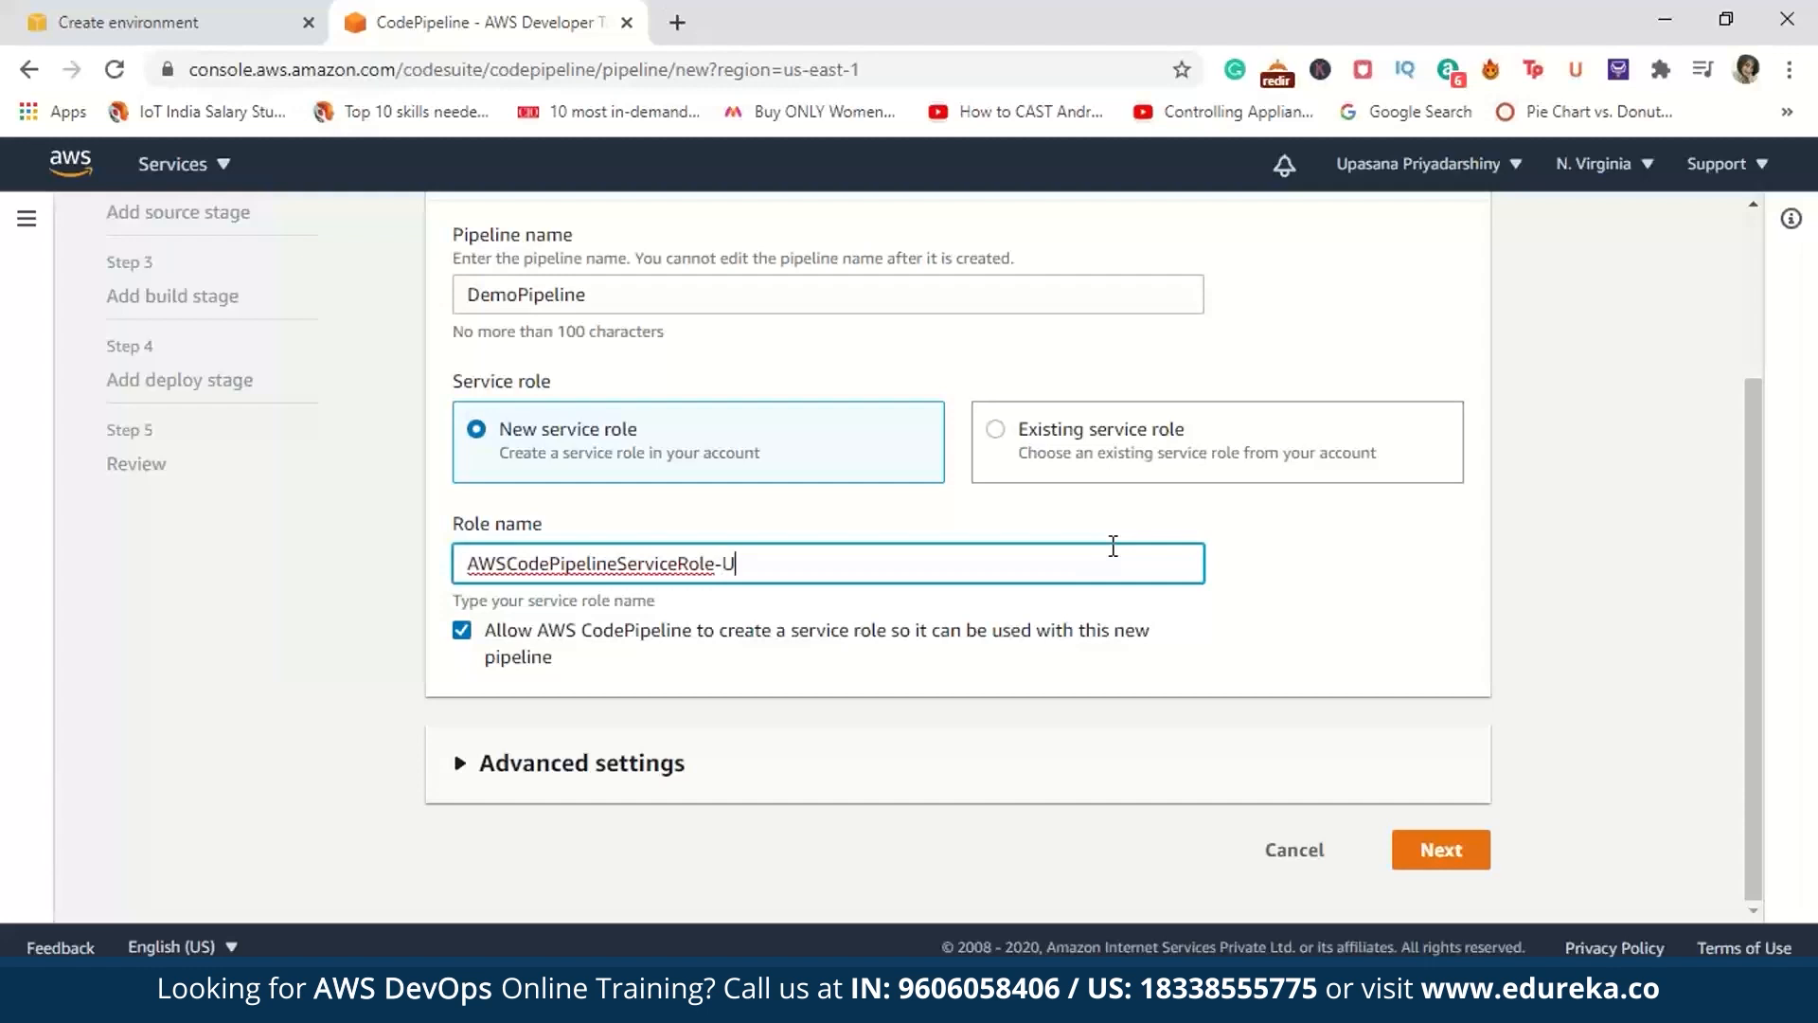
{"action": "type", "text": "SEast-DemoPipeline"}
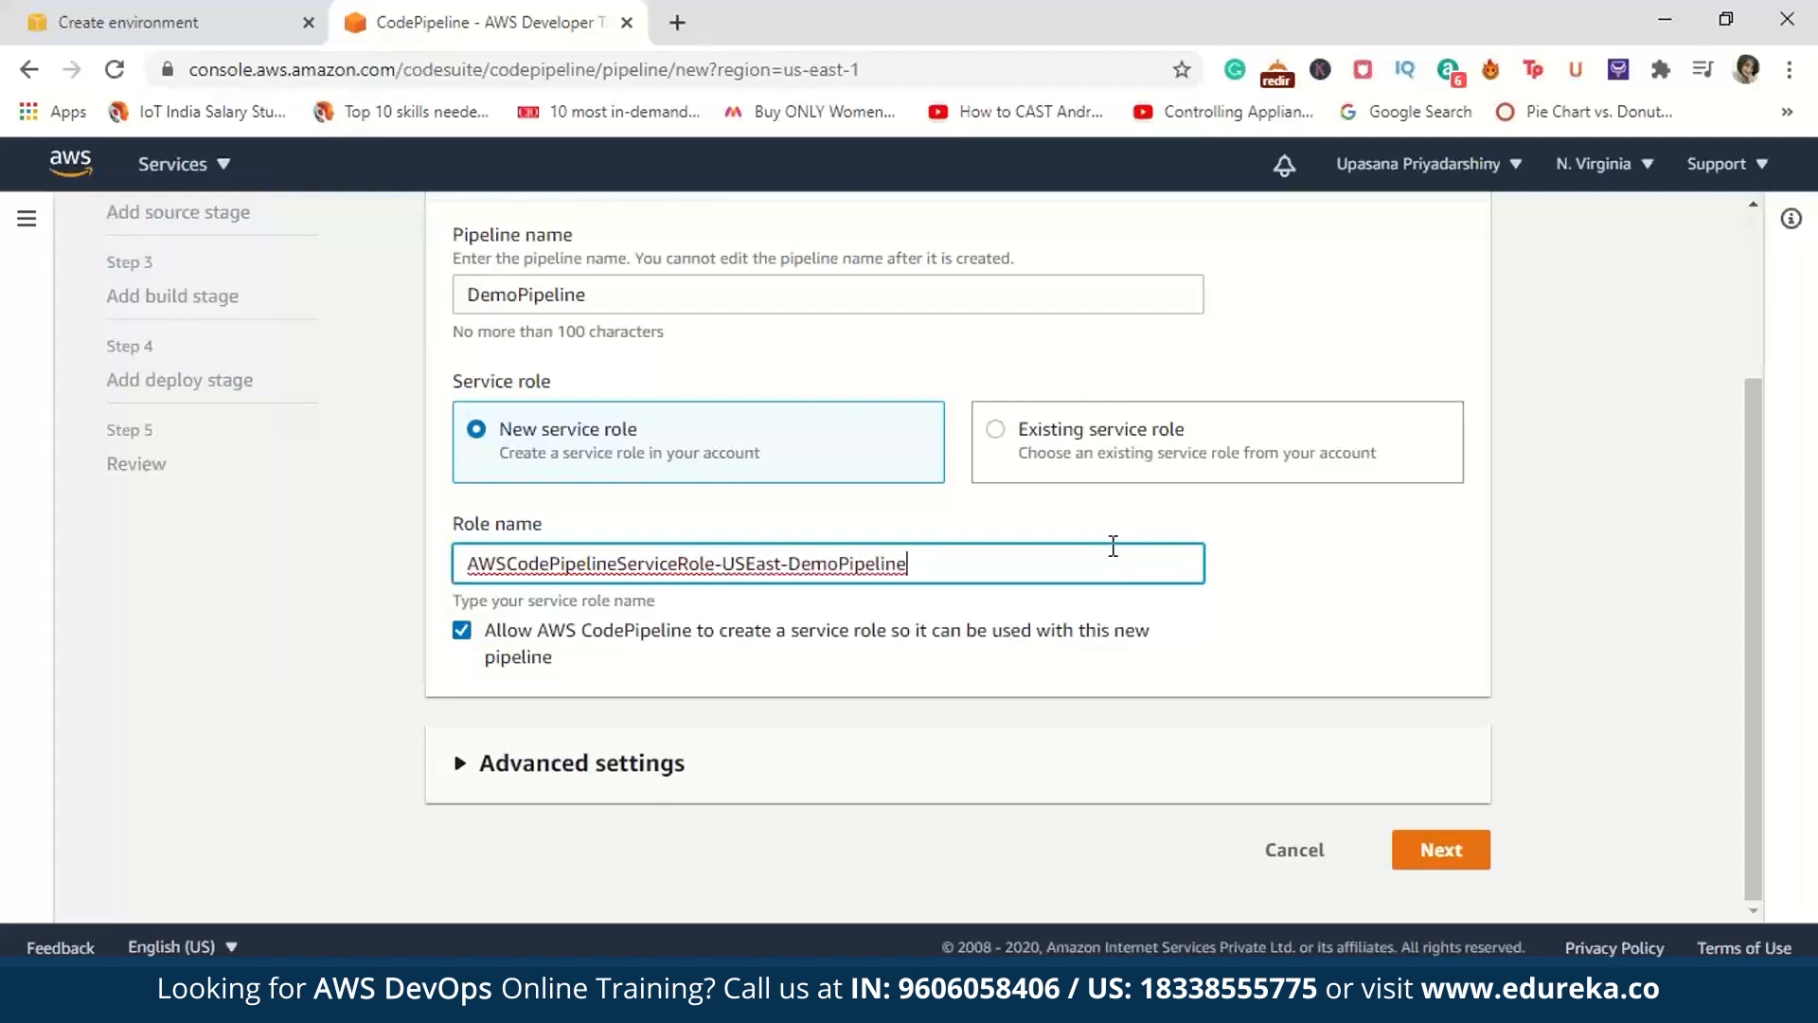
{"action": "left_click", "coordinate": [1452, 849]}
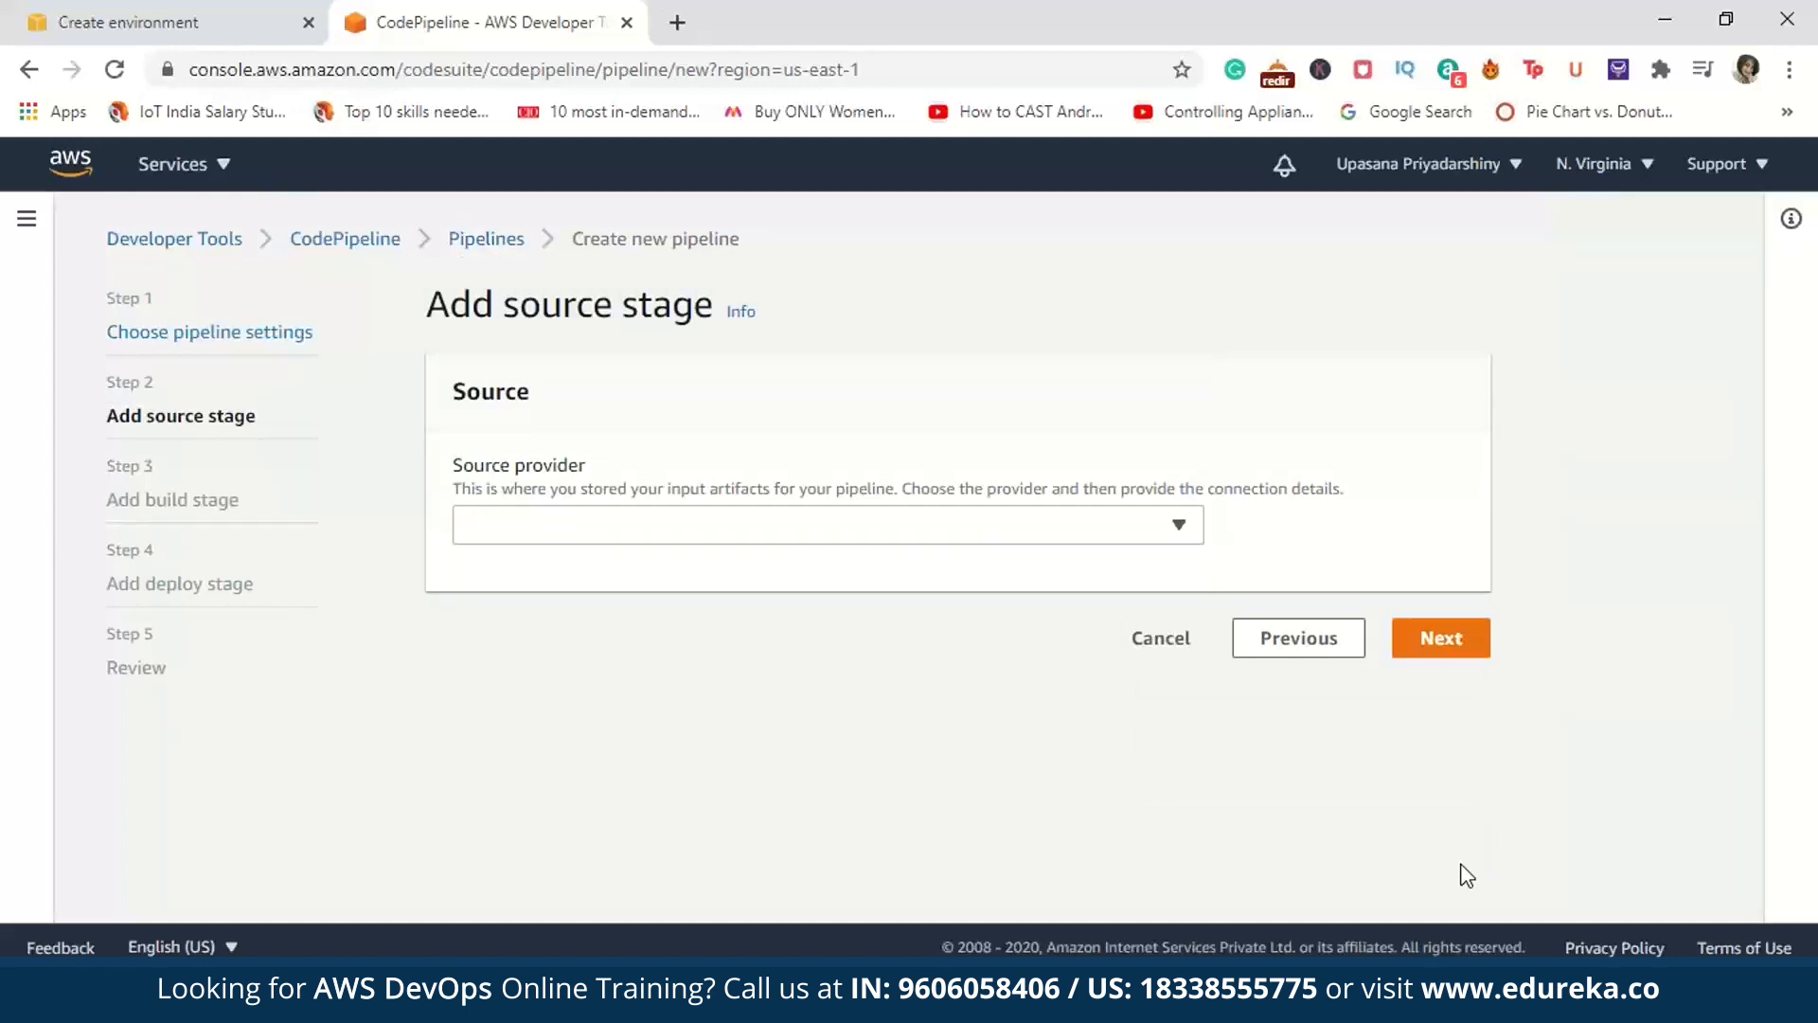
Step: Set the source provider to GitHub (Version 1) and start connecting to GitHub
{"action": "left_click", "coordinate": [1179, 525]}
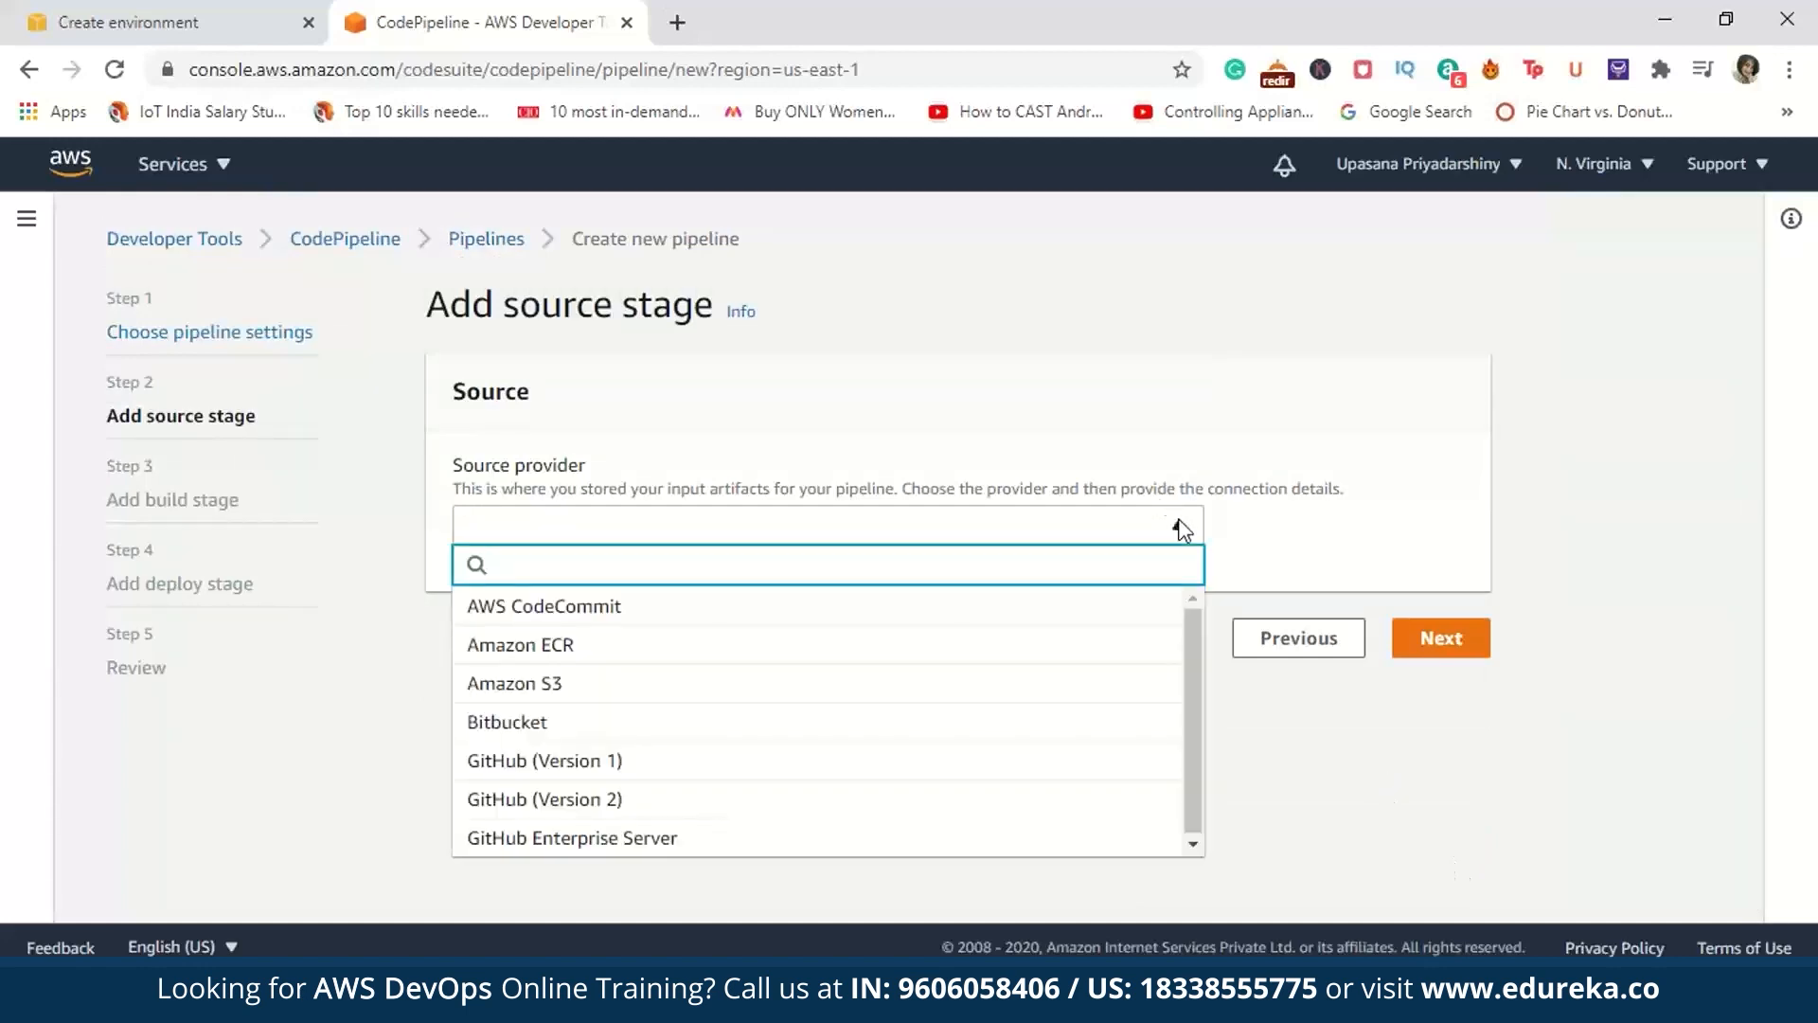
{"action": "left_click", "coordinate": [929, 763]}
{"action": "left_click", "coordinate": [542, 666]}
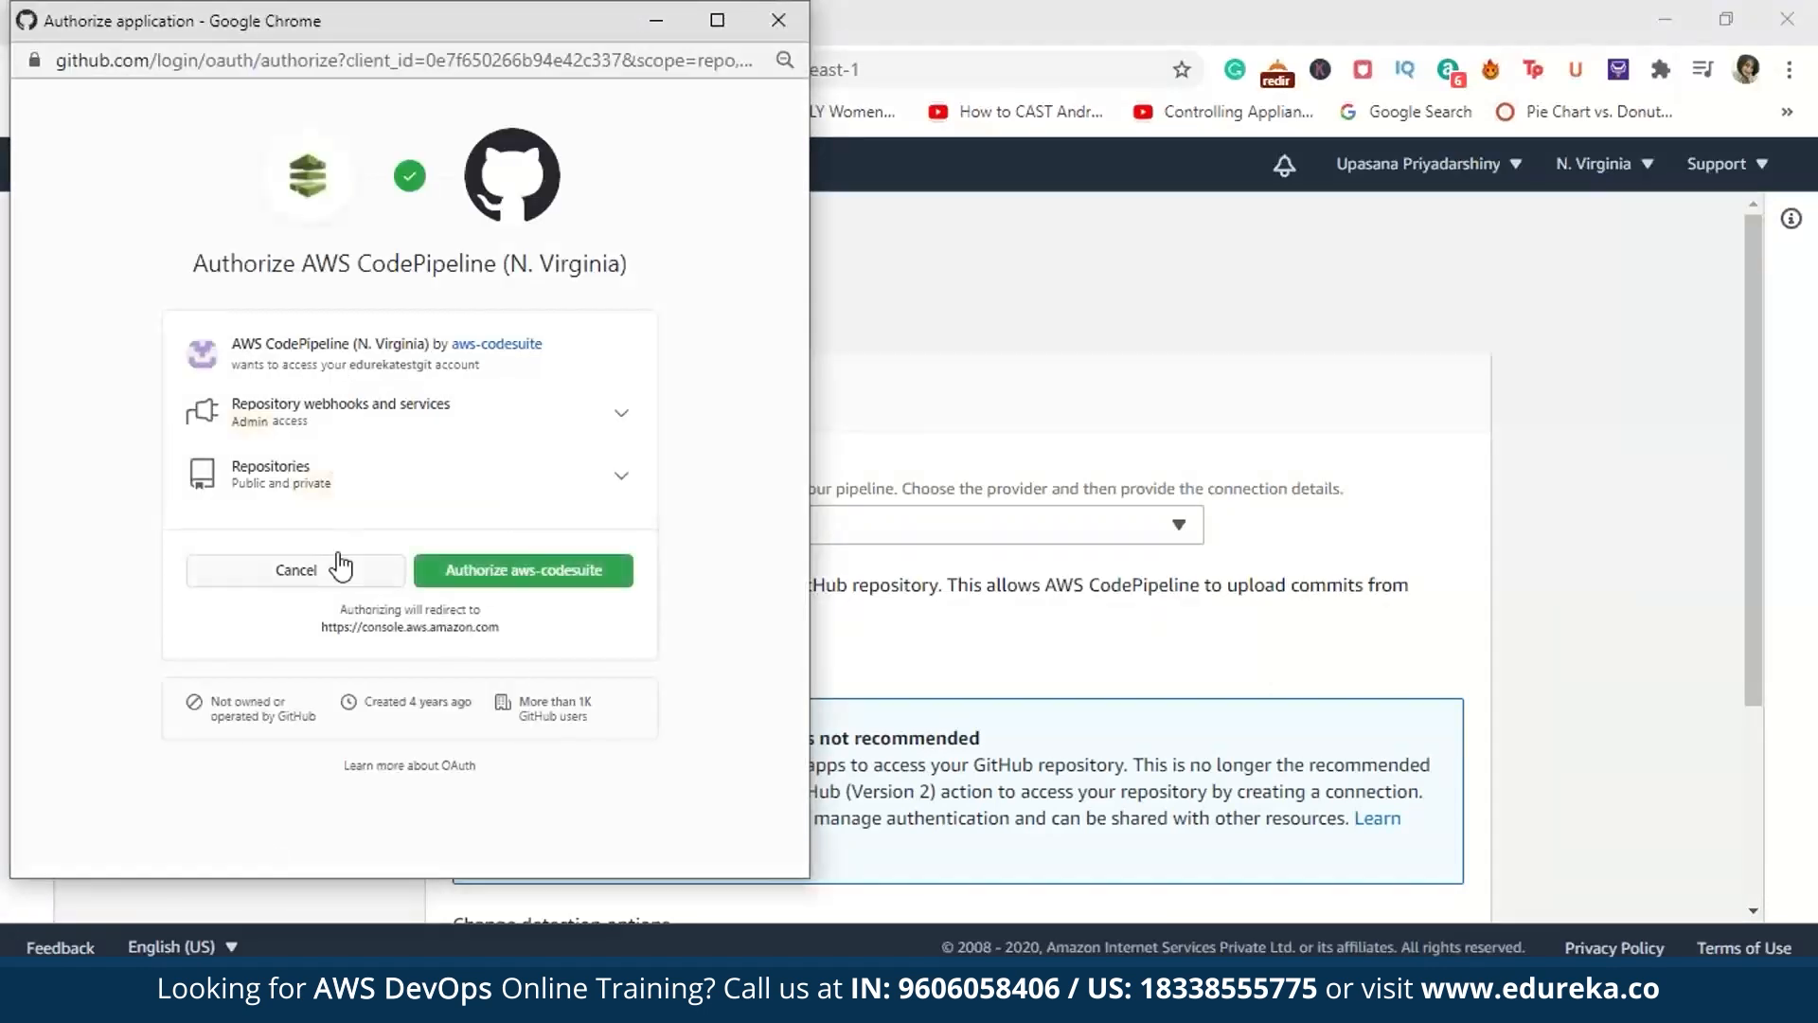
Step: Authorize aws-codesuite on GitHub, fill in the saved account password to confirm access, and complete the OAuth connection
{"action": "left_click", "coordinate": [600, 578]}
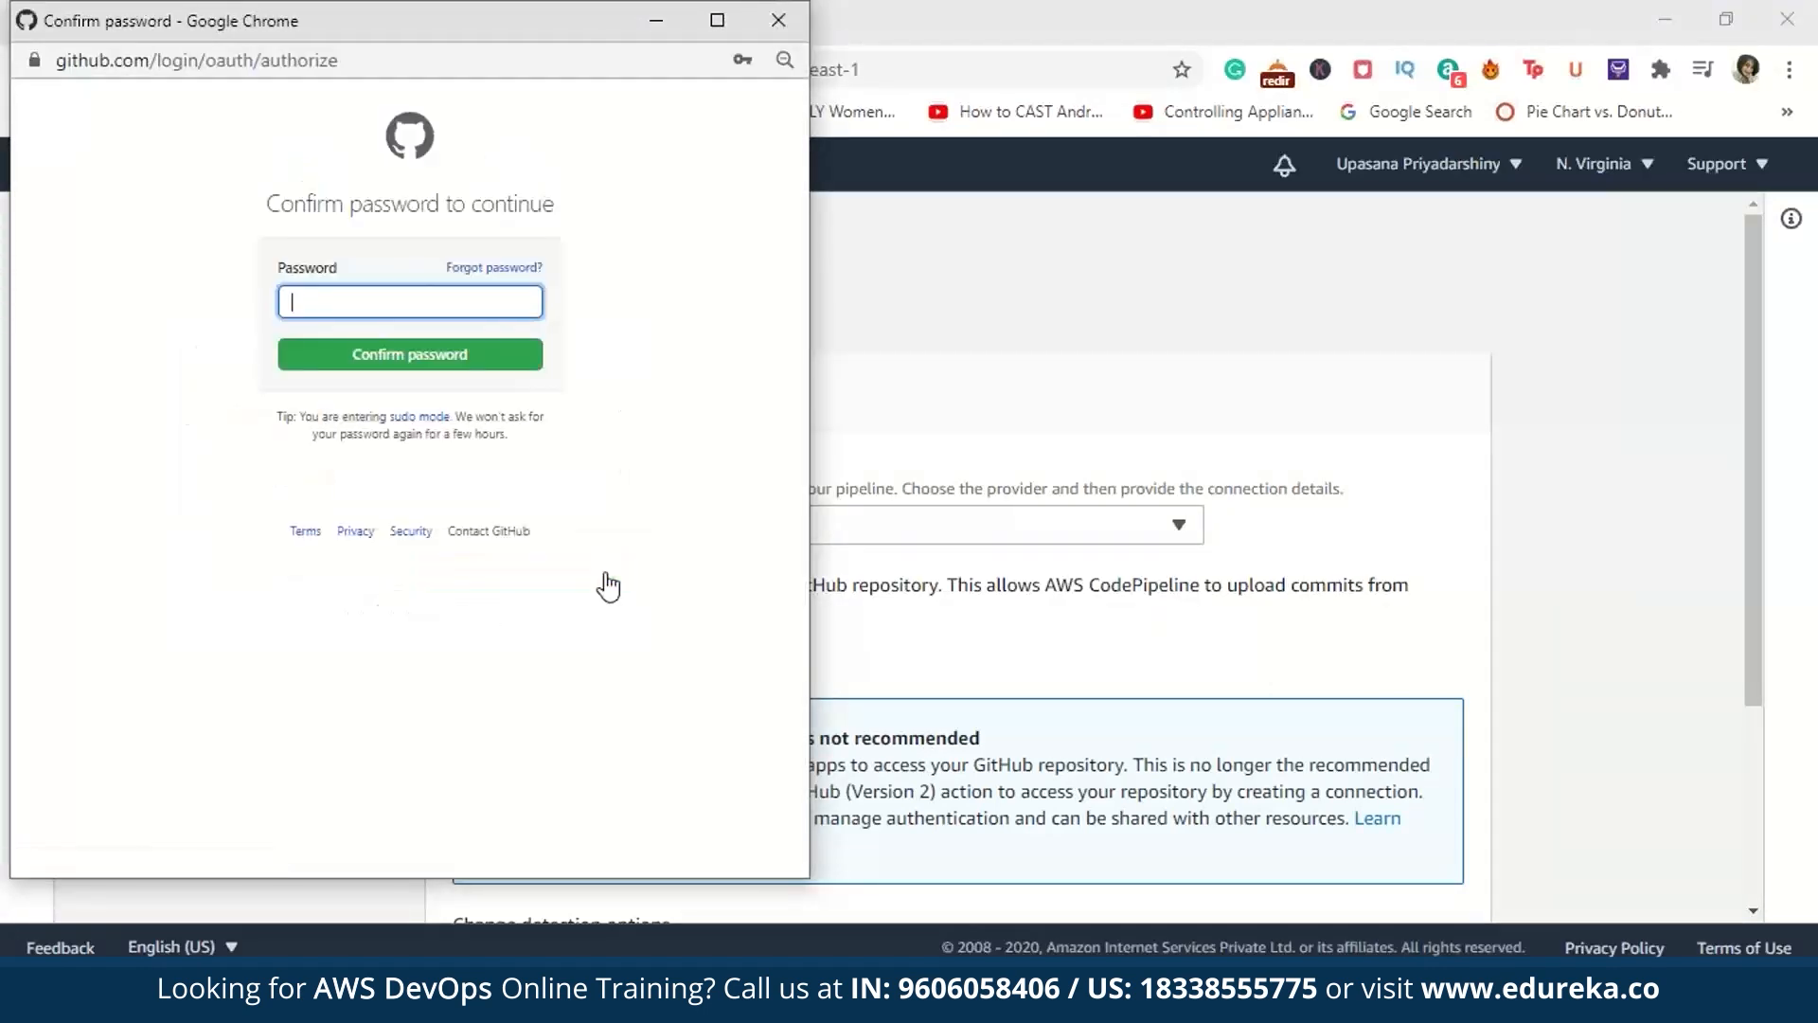
{"action": "left_click", "coordinate": [464, 309]}
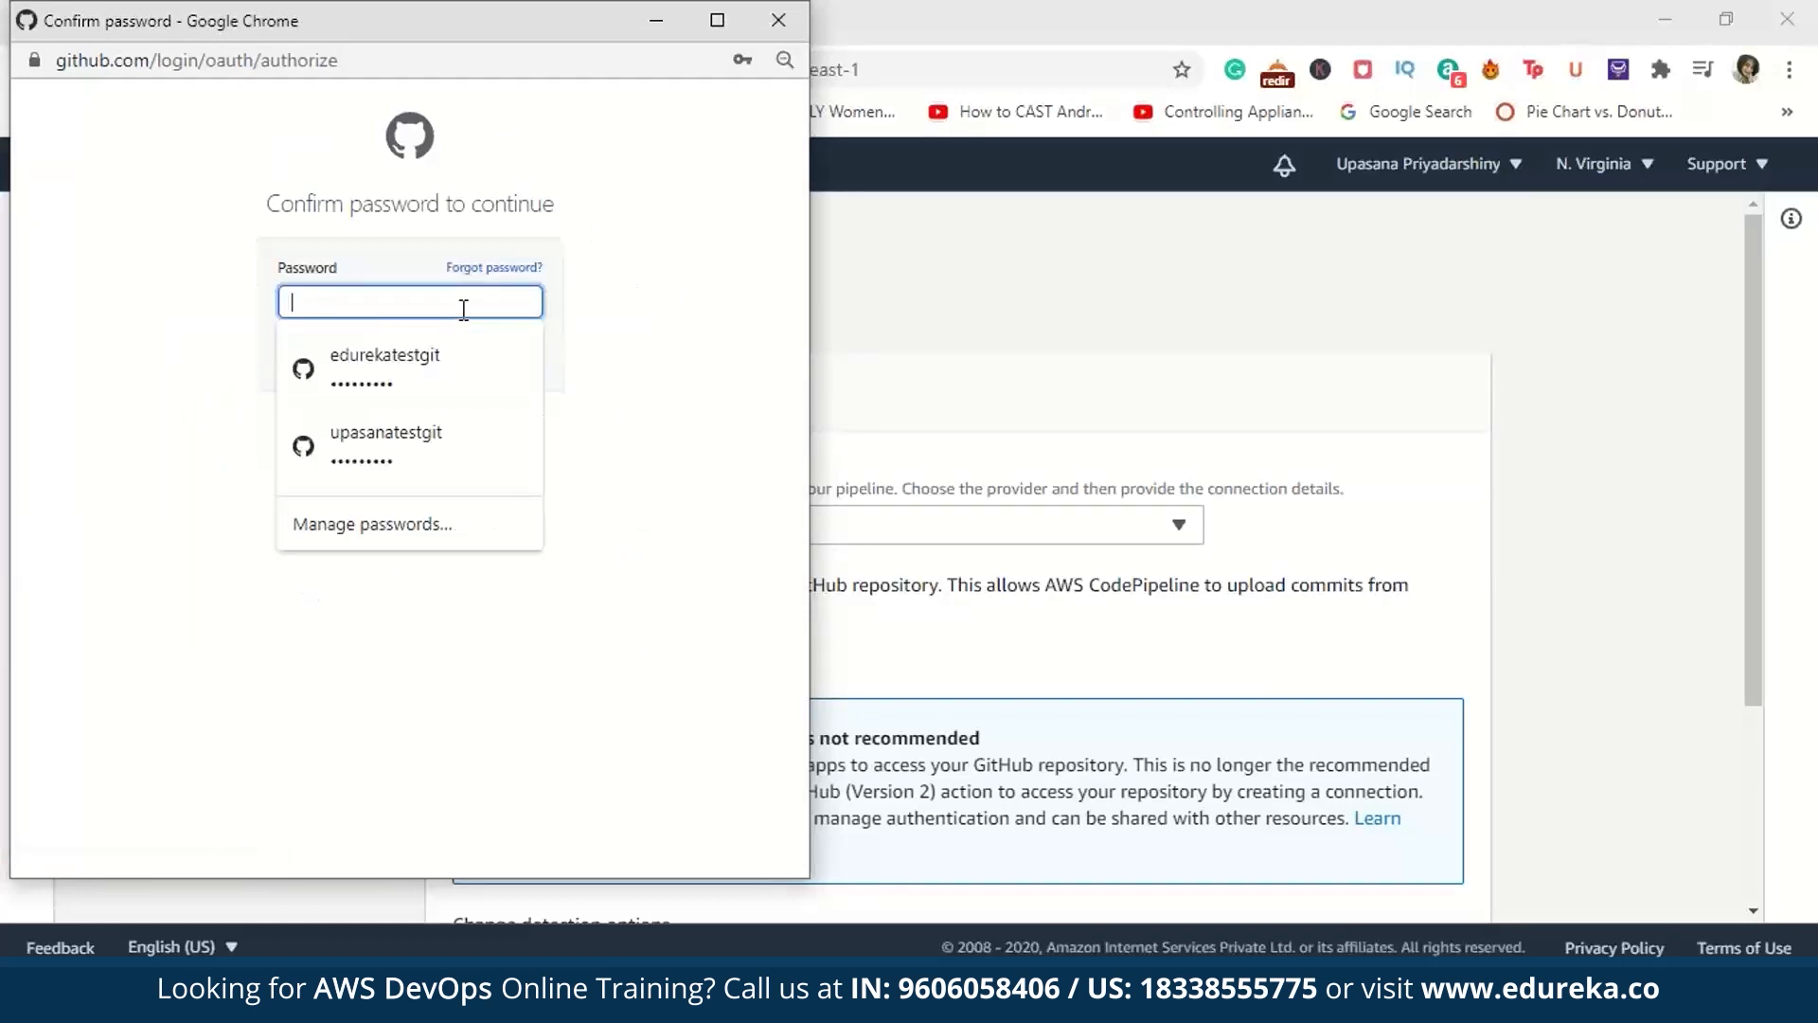
{"action": "left_click", "coordinate": [462, 362]}
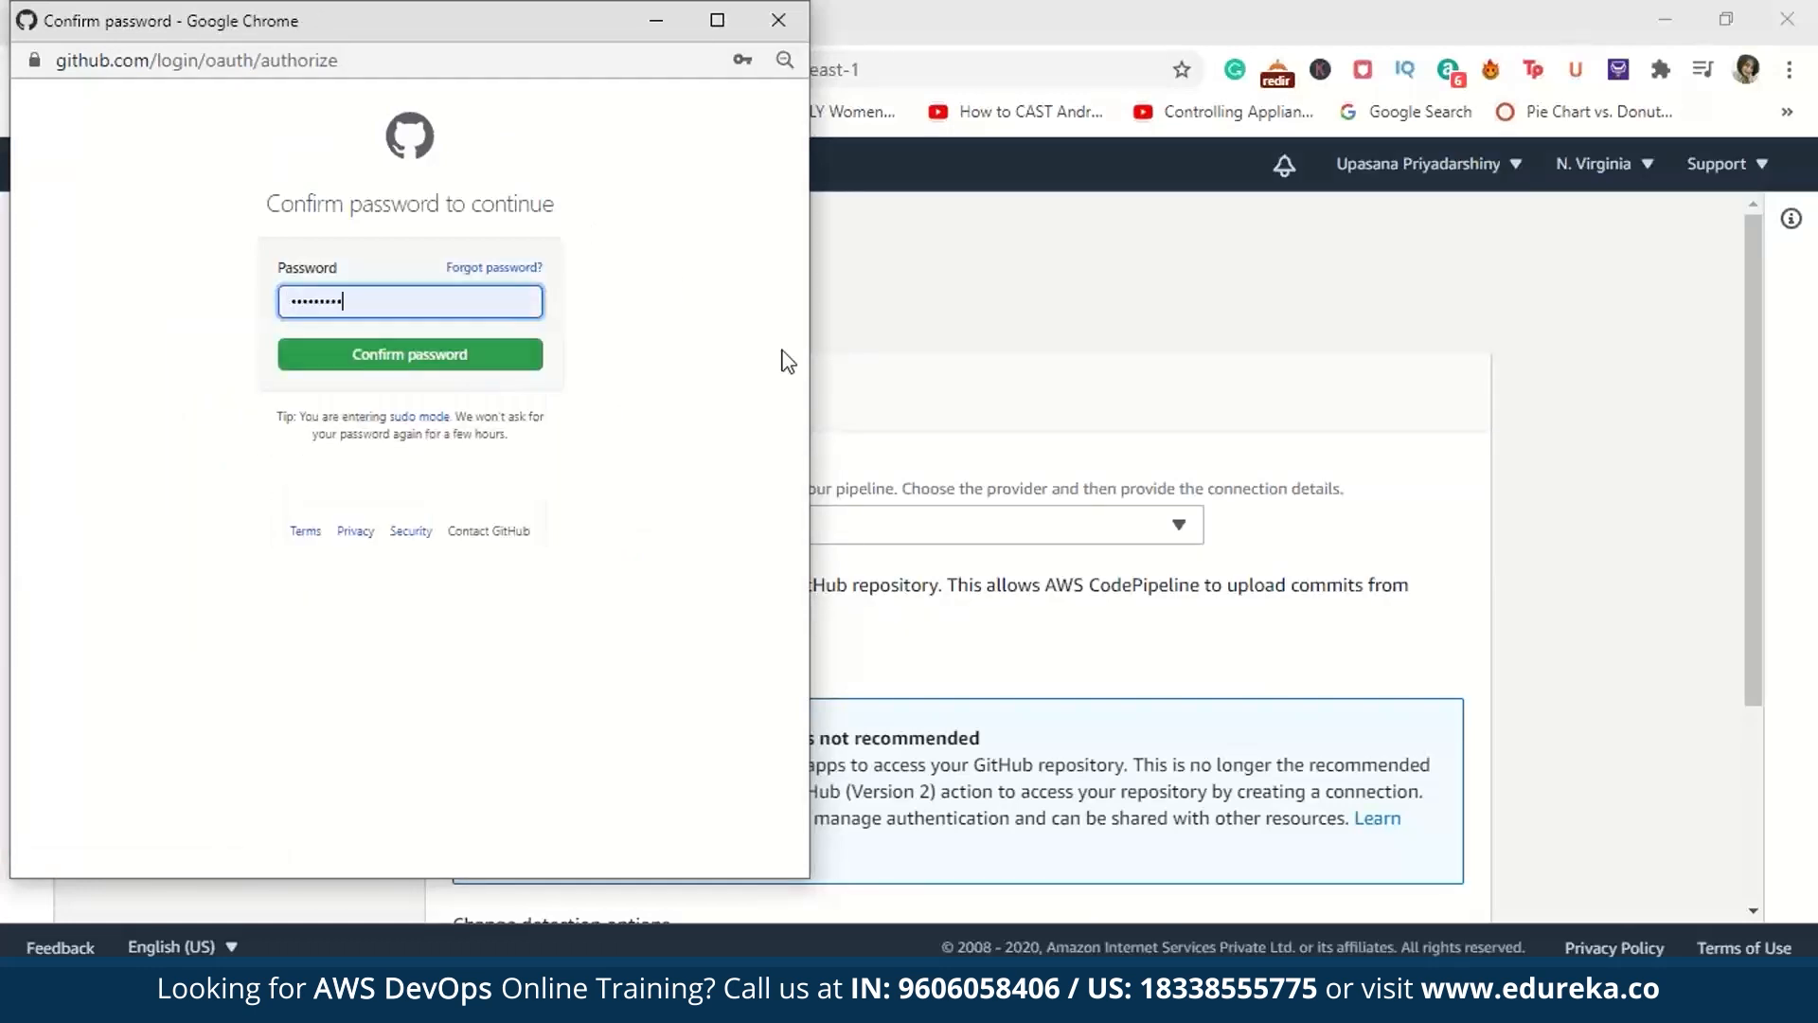
{"action": "left_click", "coordinate": [351, 375]}
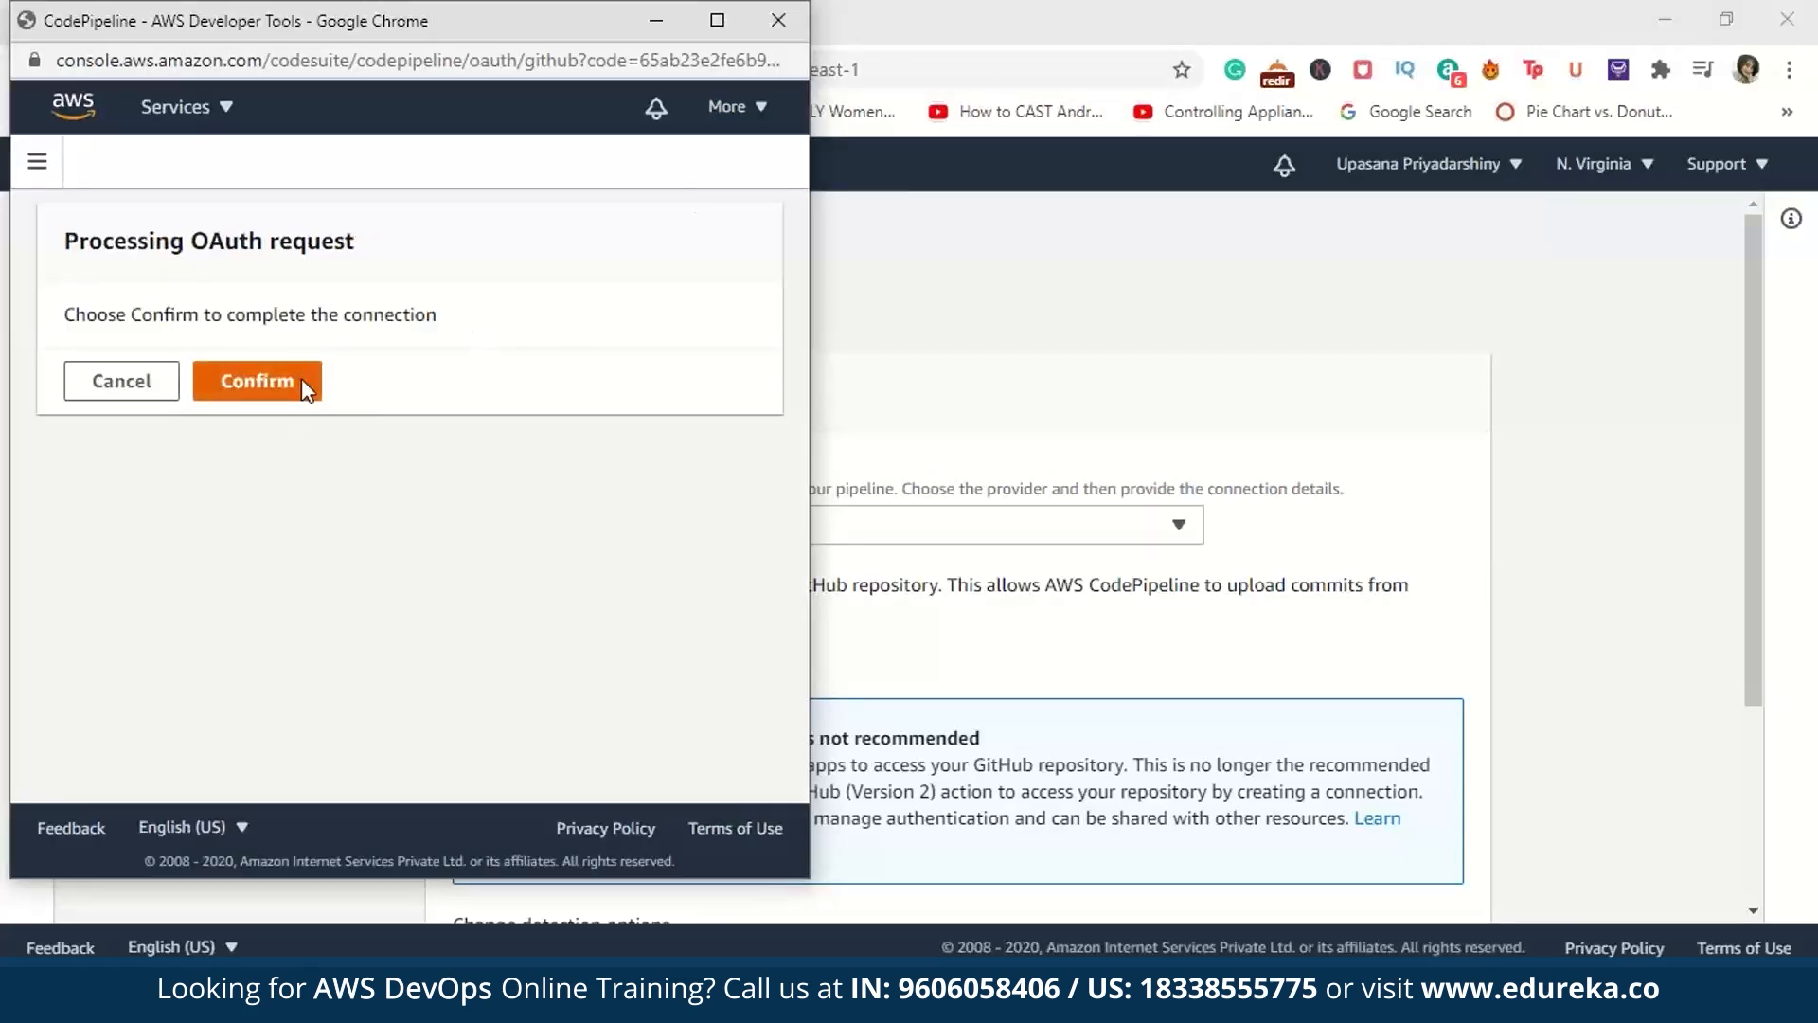
{"action": "left_click", "coordinate": [301, 378]}
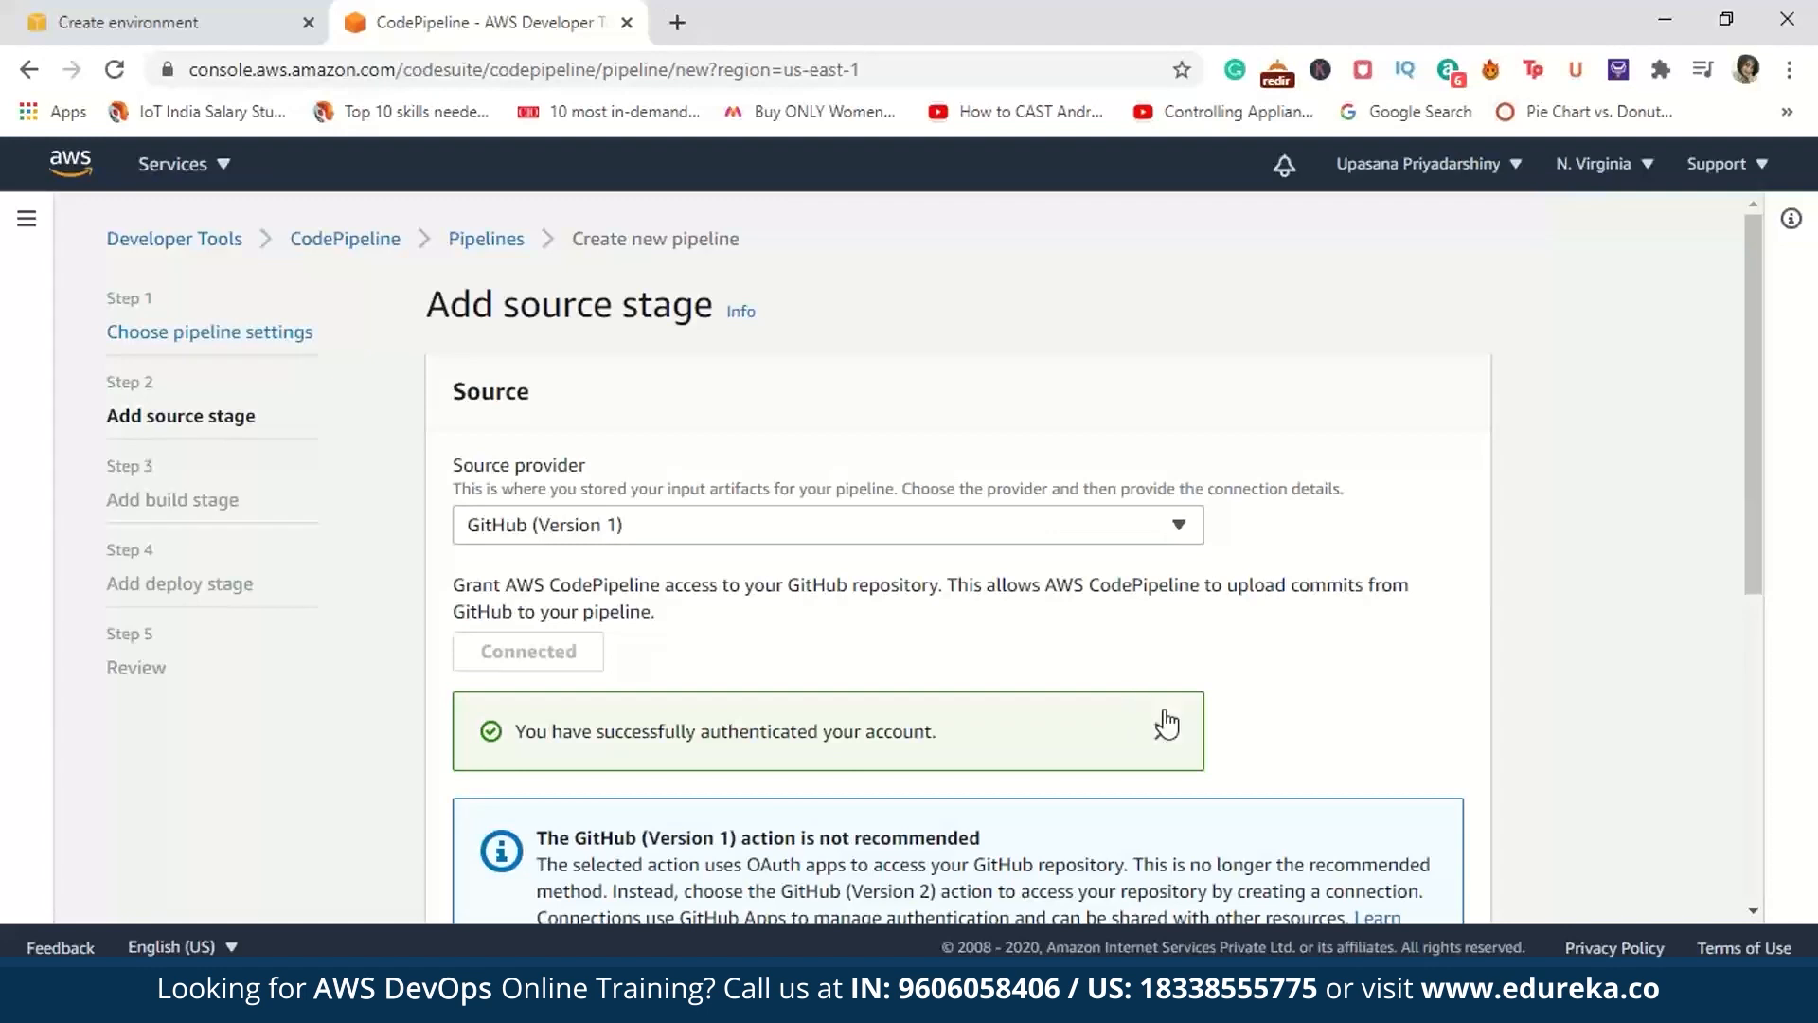
{"action": "scroll", "coordinate": [1169, 720], "scroll_direction": "down", "scroll_amount": 5}
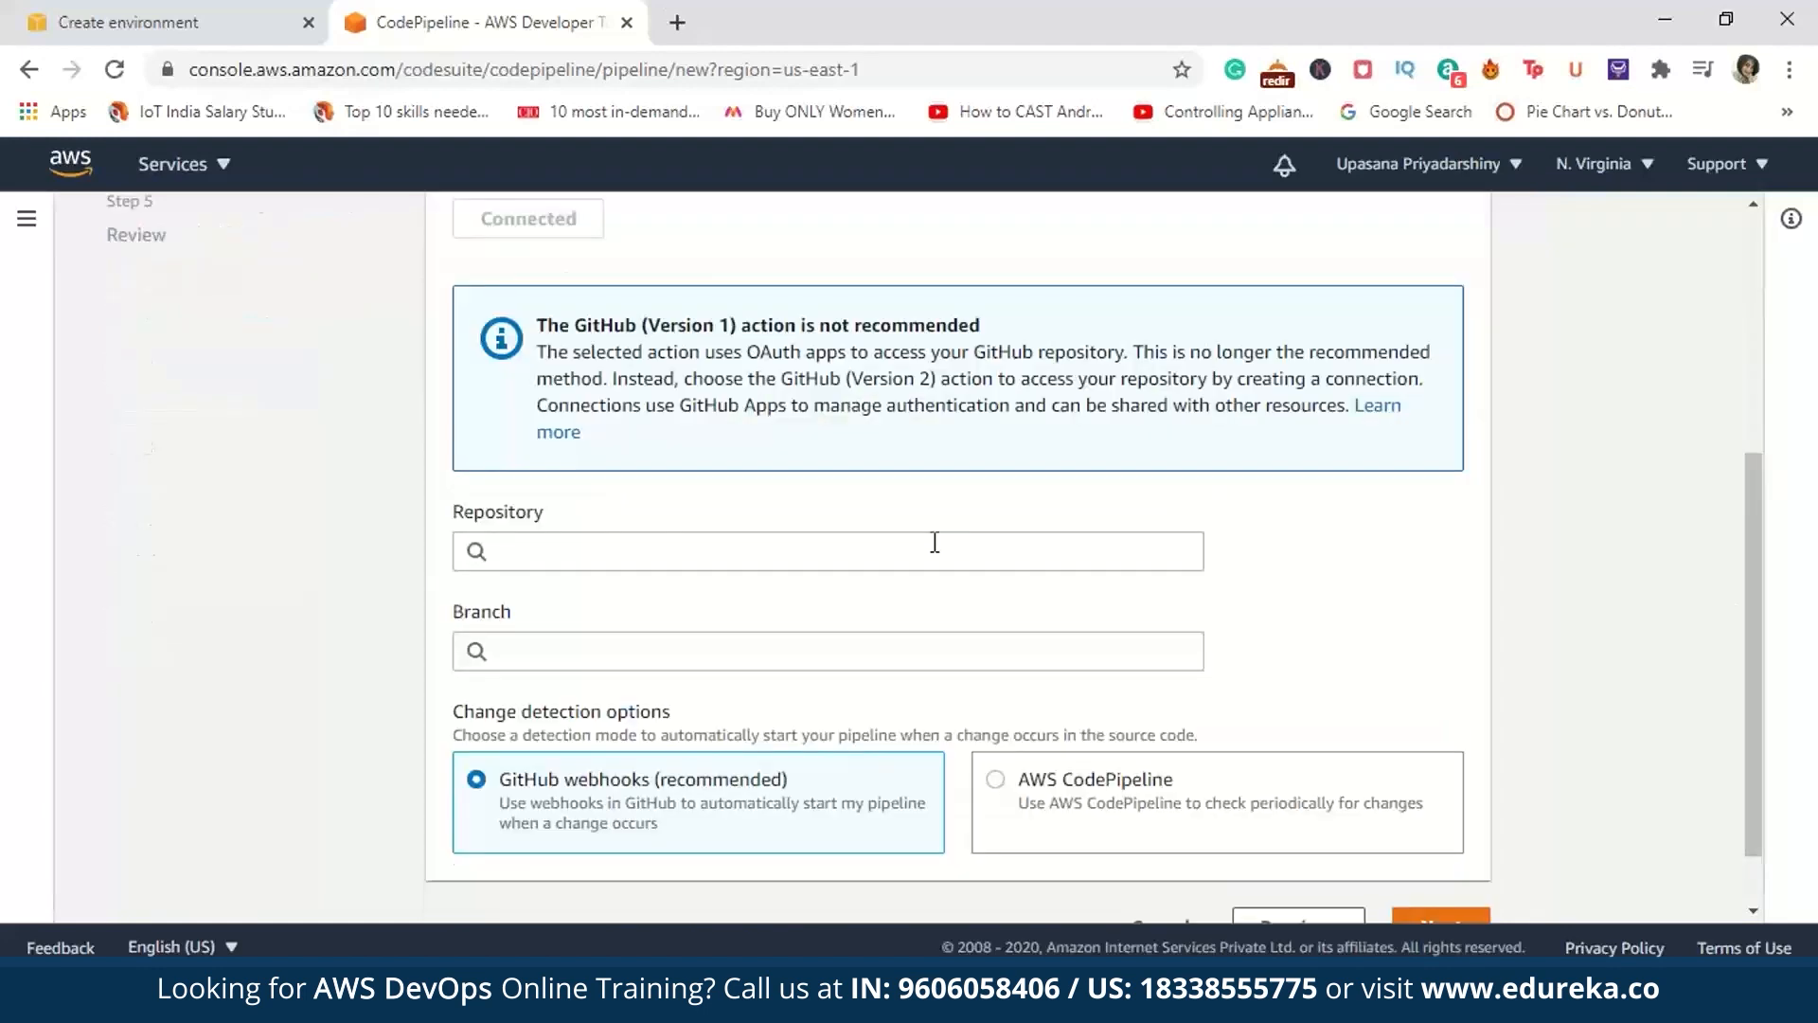
Step: Set the source repository to edurekatestgit/demo-codedeploy-app with the master branch and continue to the build stage
{"action": "left_click", "coordinate": [934, 544]}
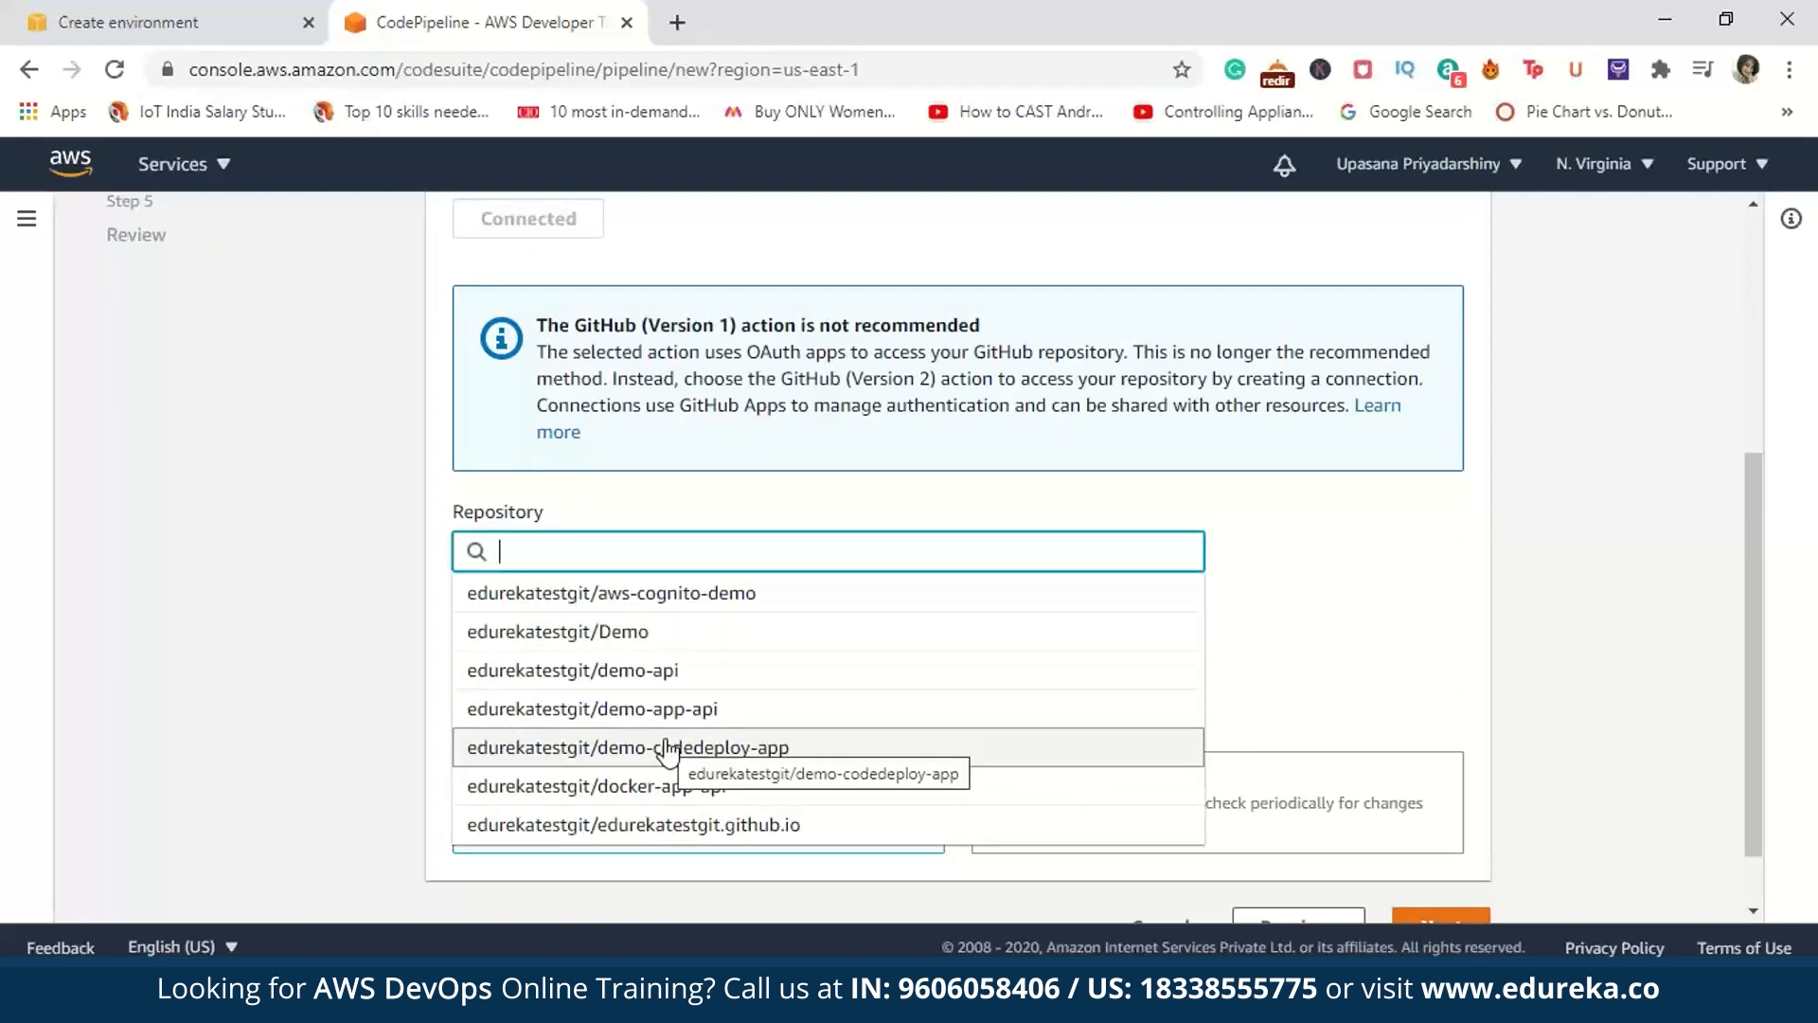
{"action": "left_click", "coordinate": [686, 753]}
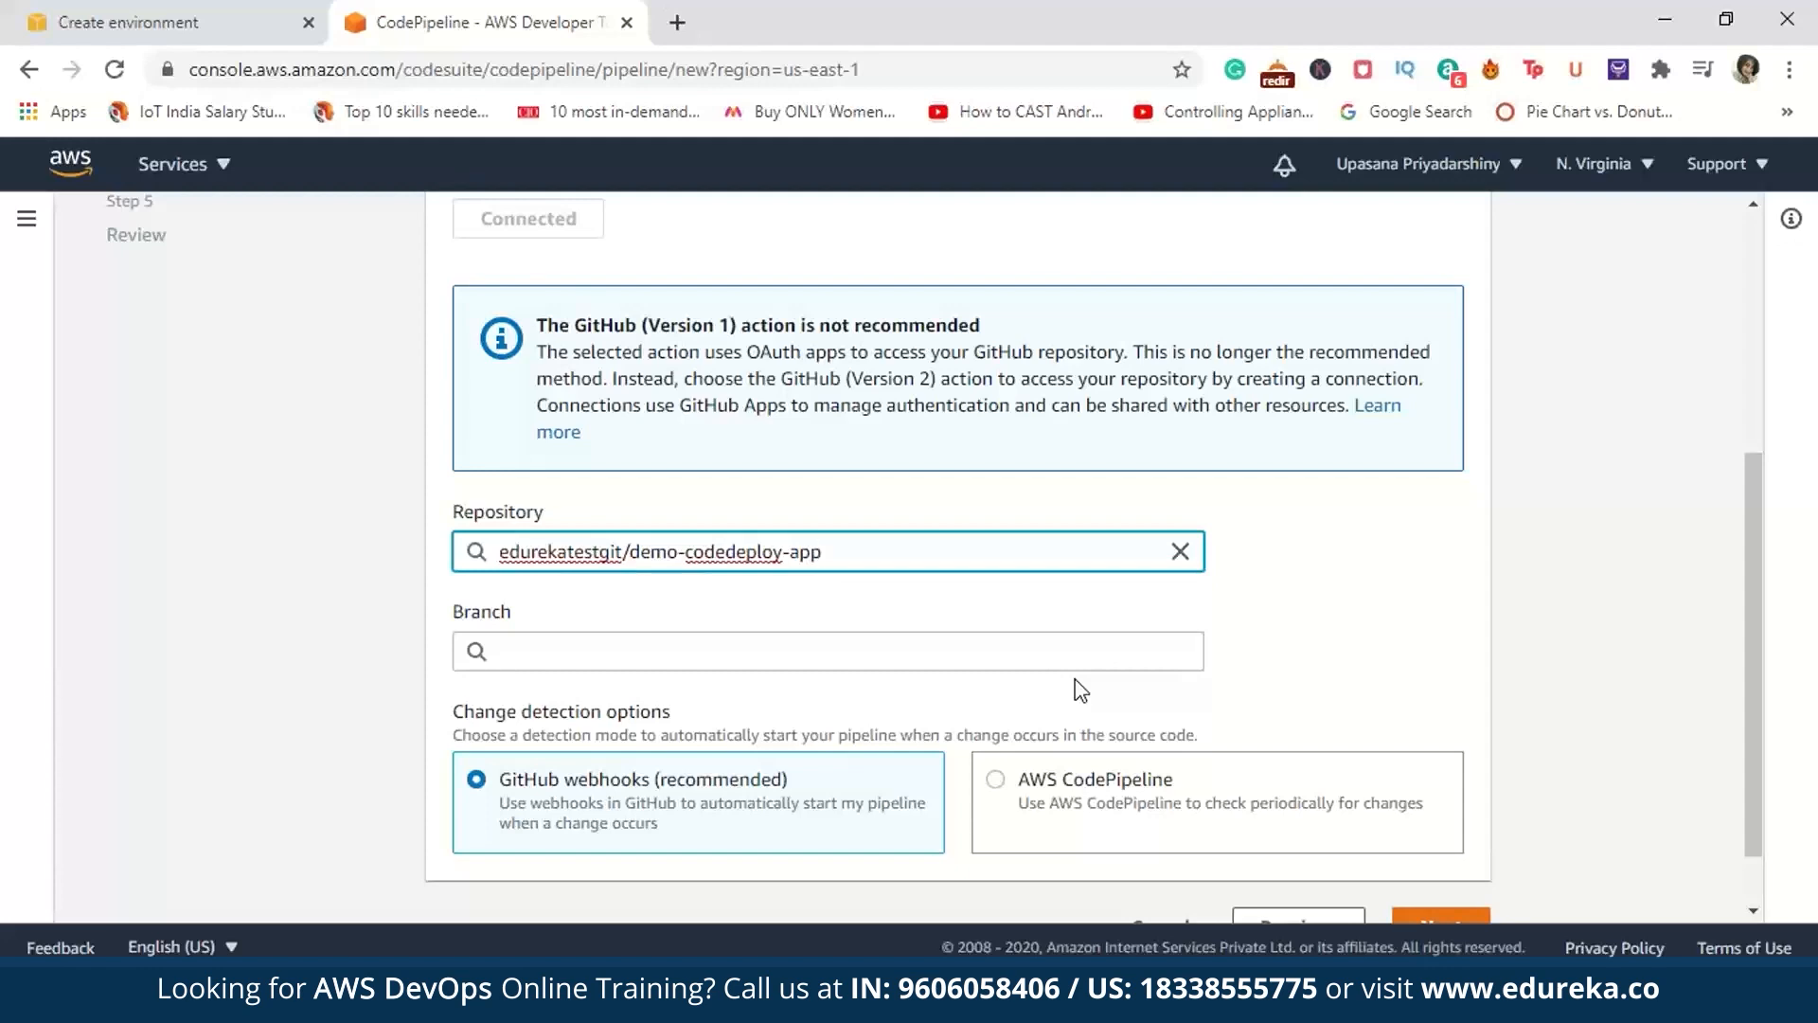
{"action": "left_click", "coordinate": [1117, 652]}
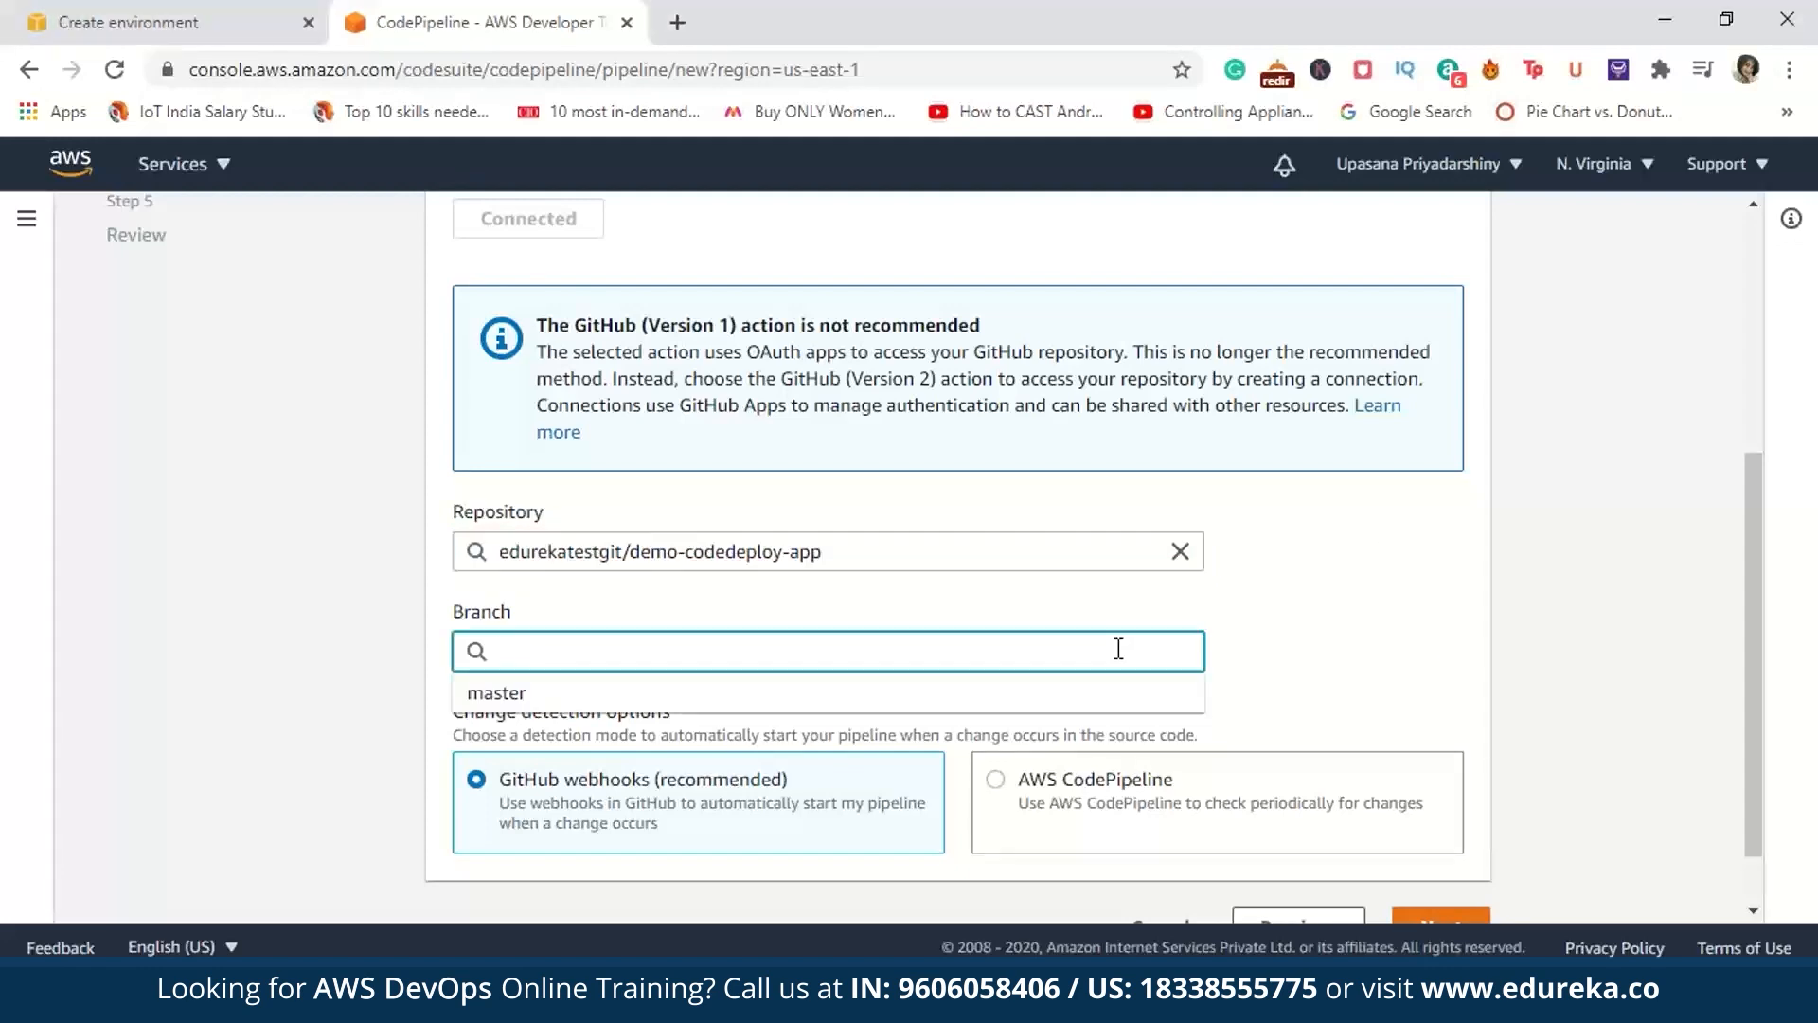
{"action": "left_click", "coordinate": [1063, 699]}
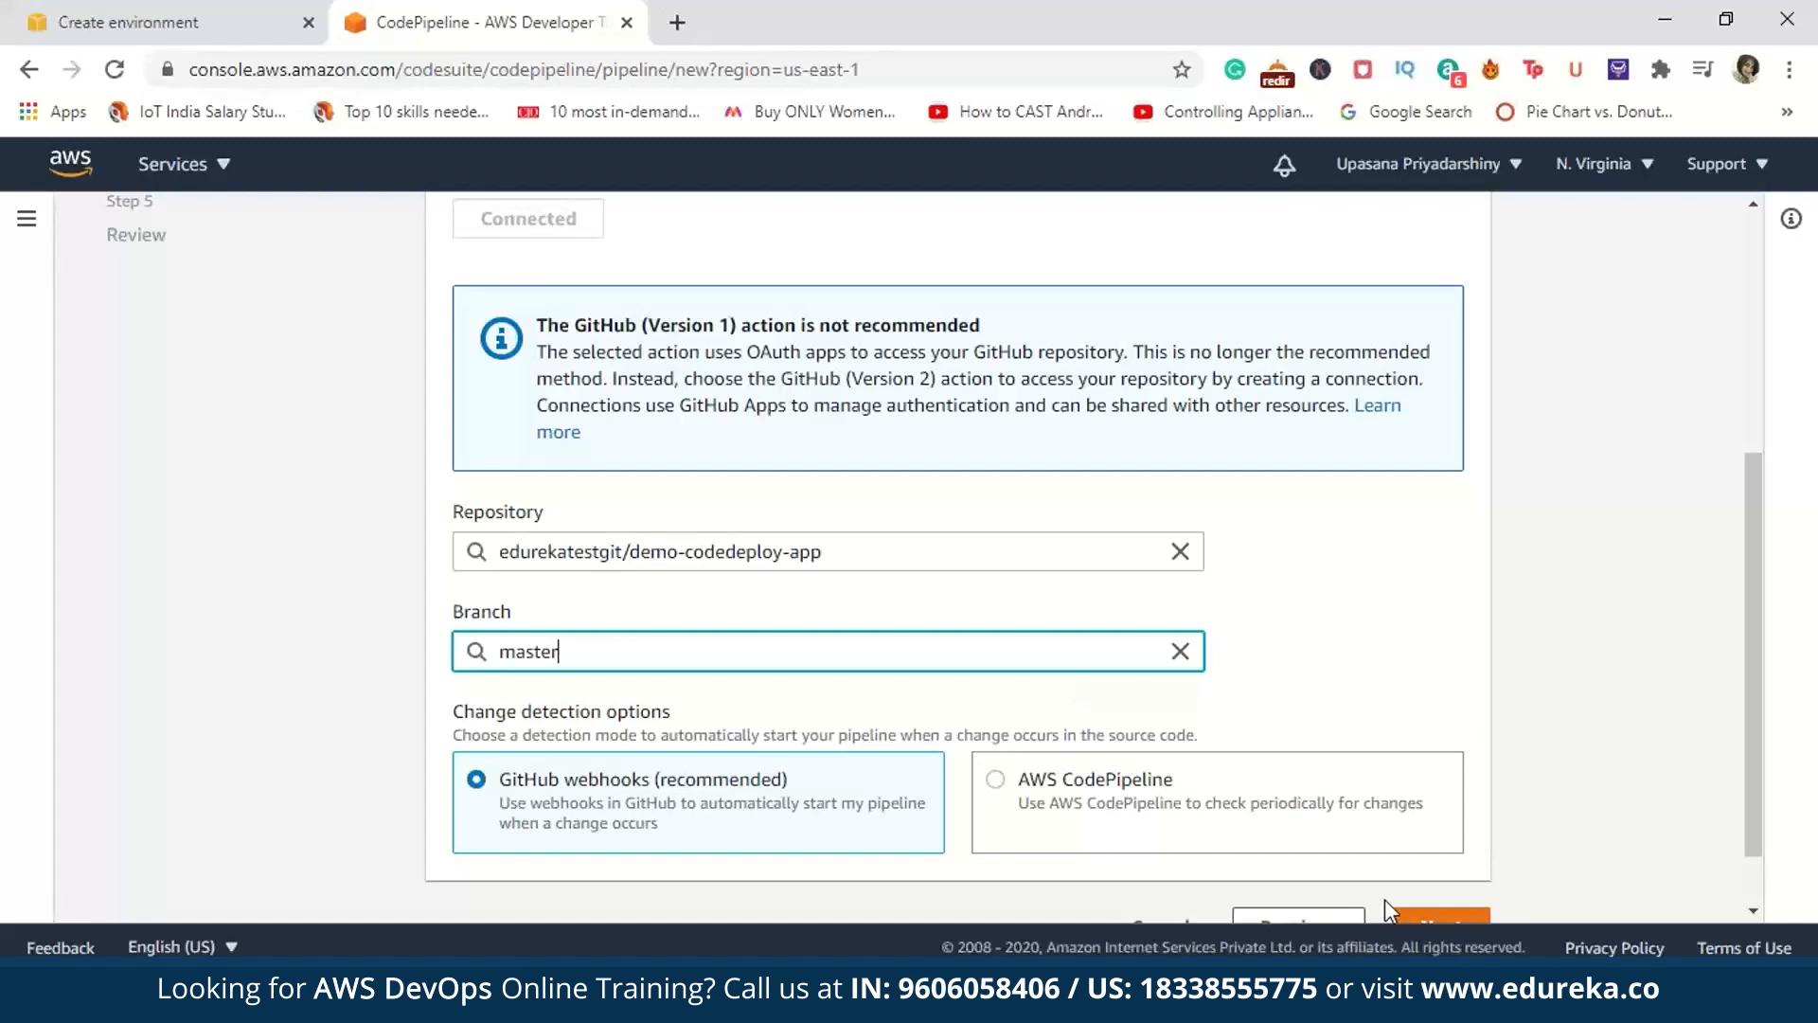
{"action": "left_click", "coordinate": [1453, 917]}
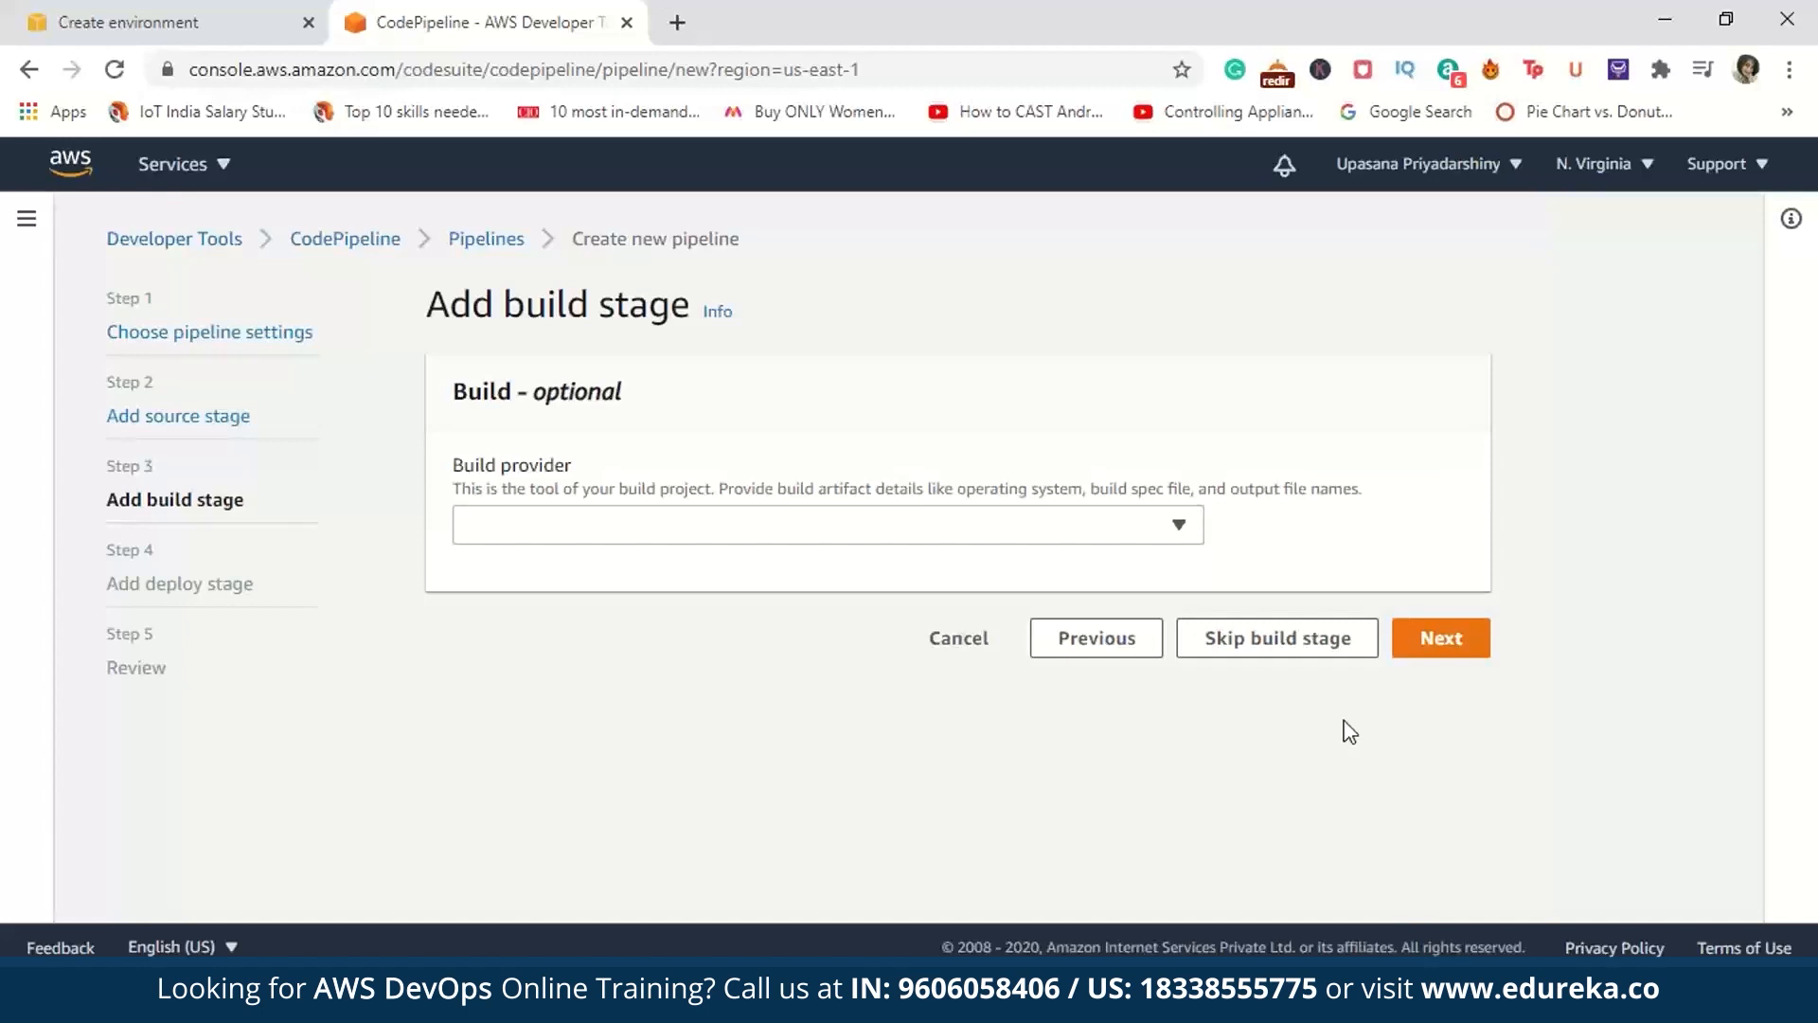
Step: Skip the build stage and set the deploy provider to AWS Elastic Beanstalk
{"action": "left_click", "coordinate": [1329, 654]}
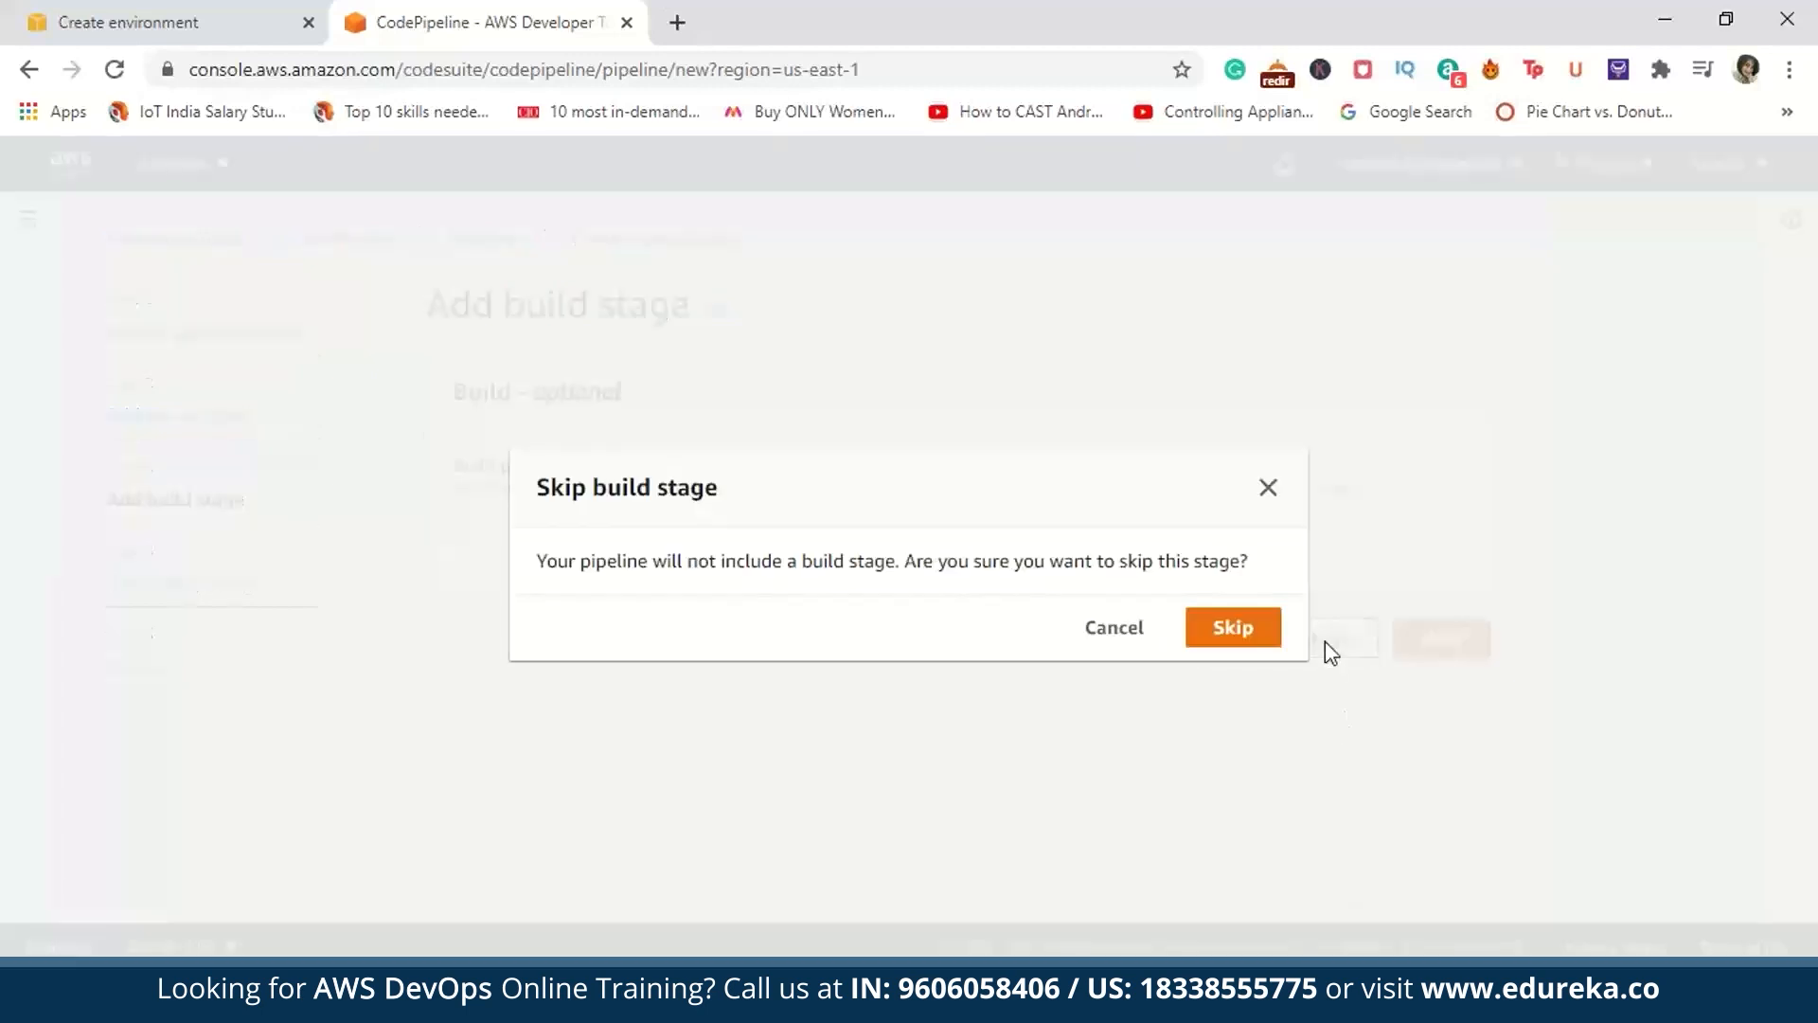
{"action": "left_click", "coordinate": [1226, 631]}
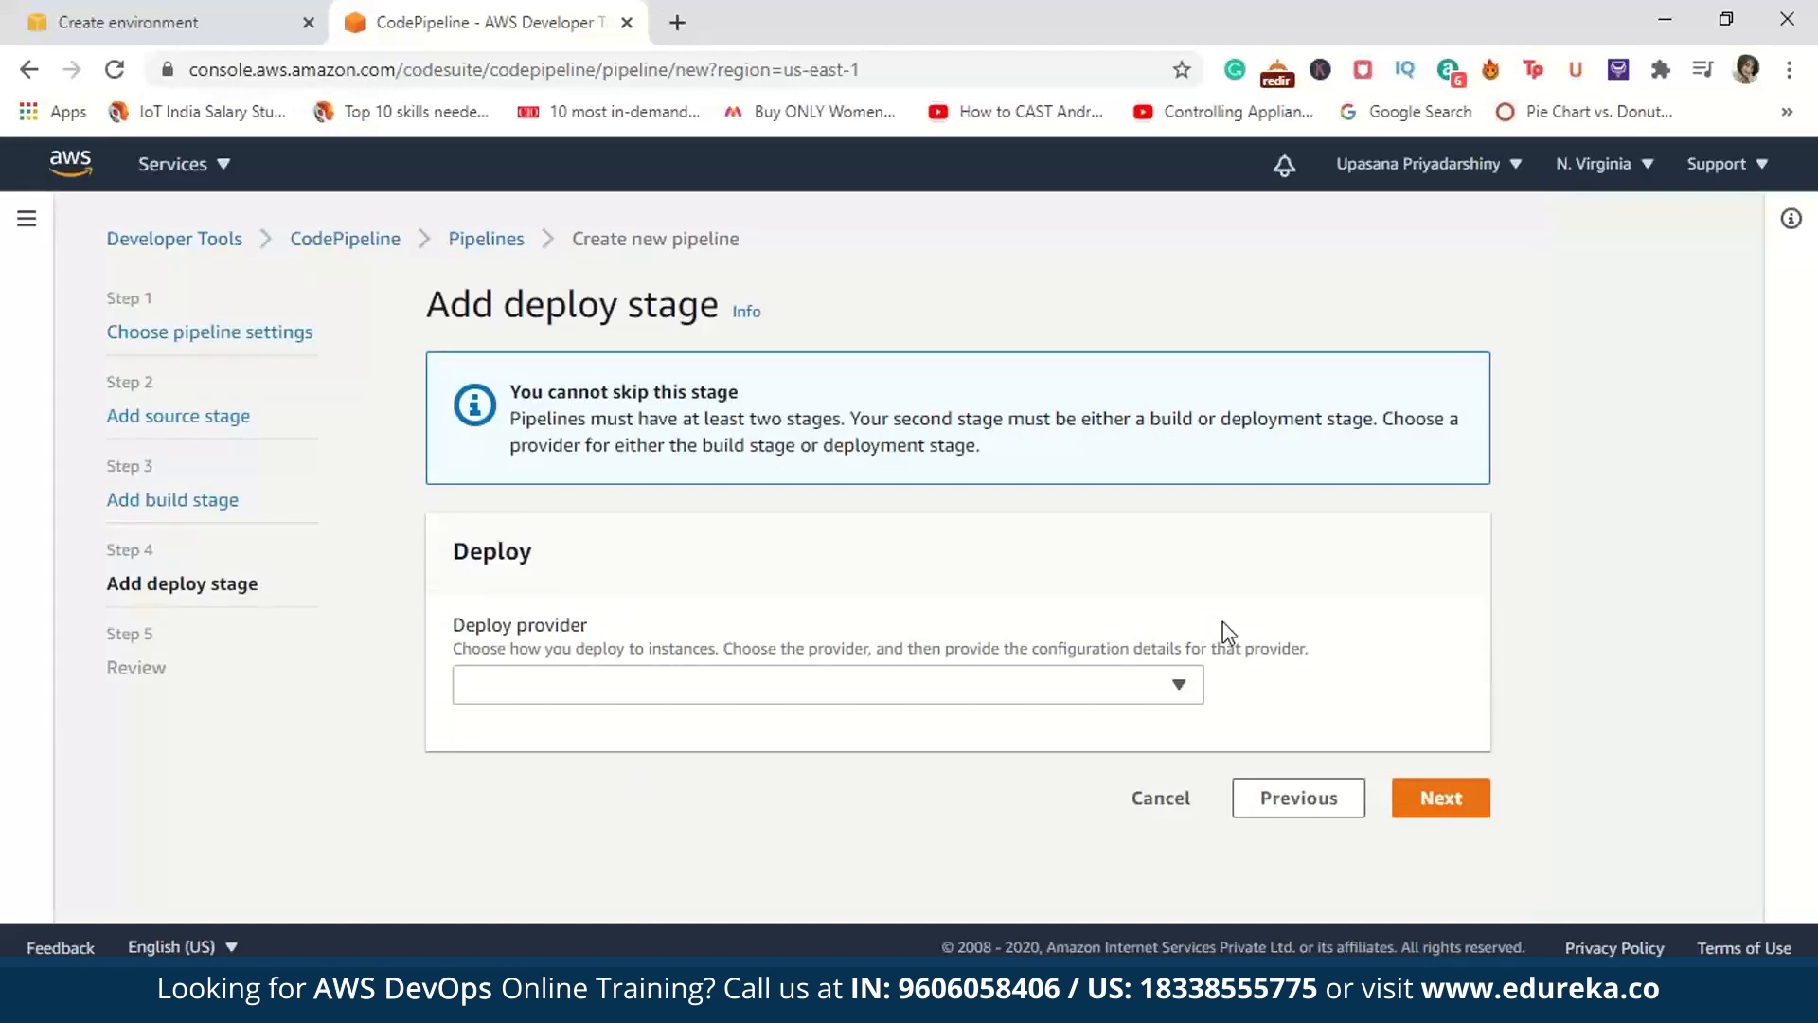
{"action": "left_click", "coordinate": [1179, 684]}
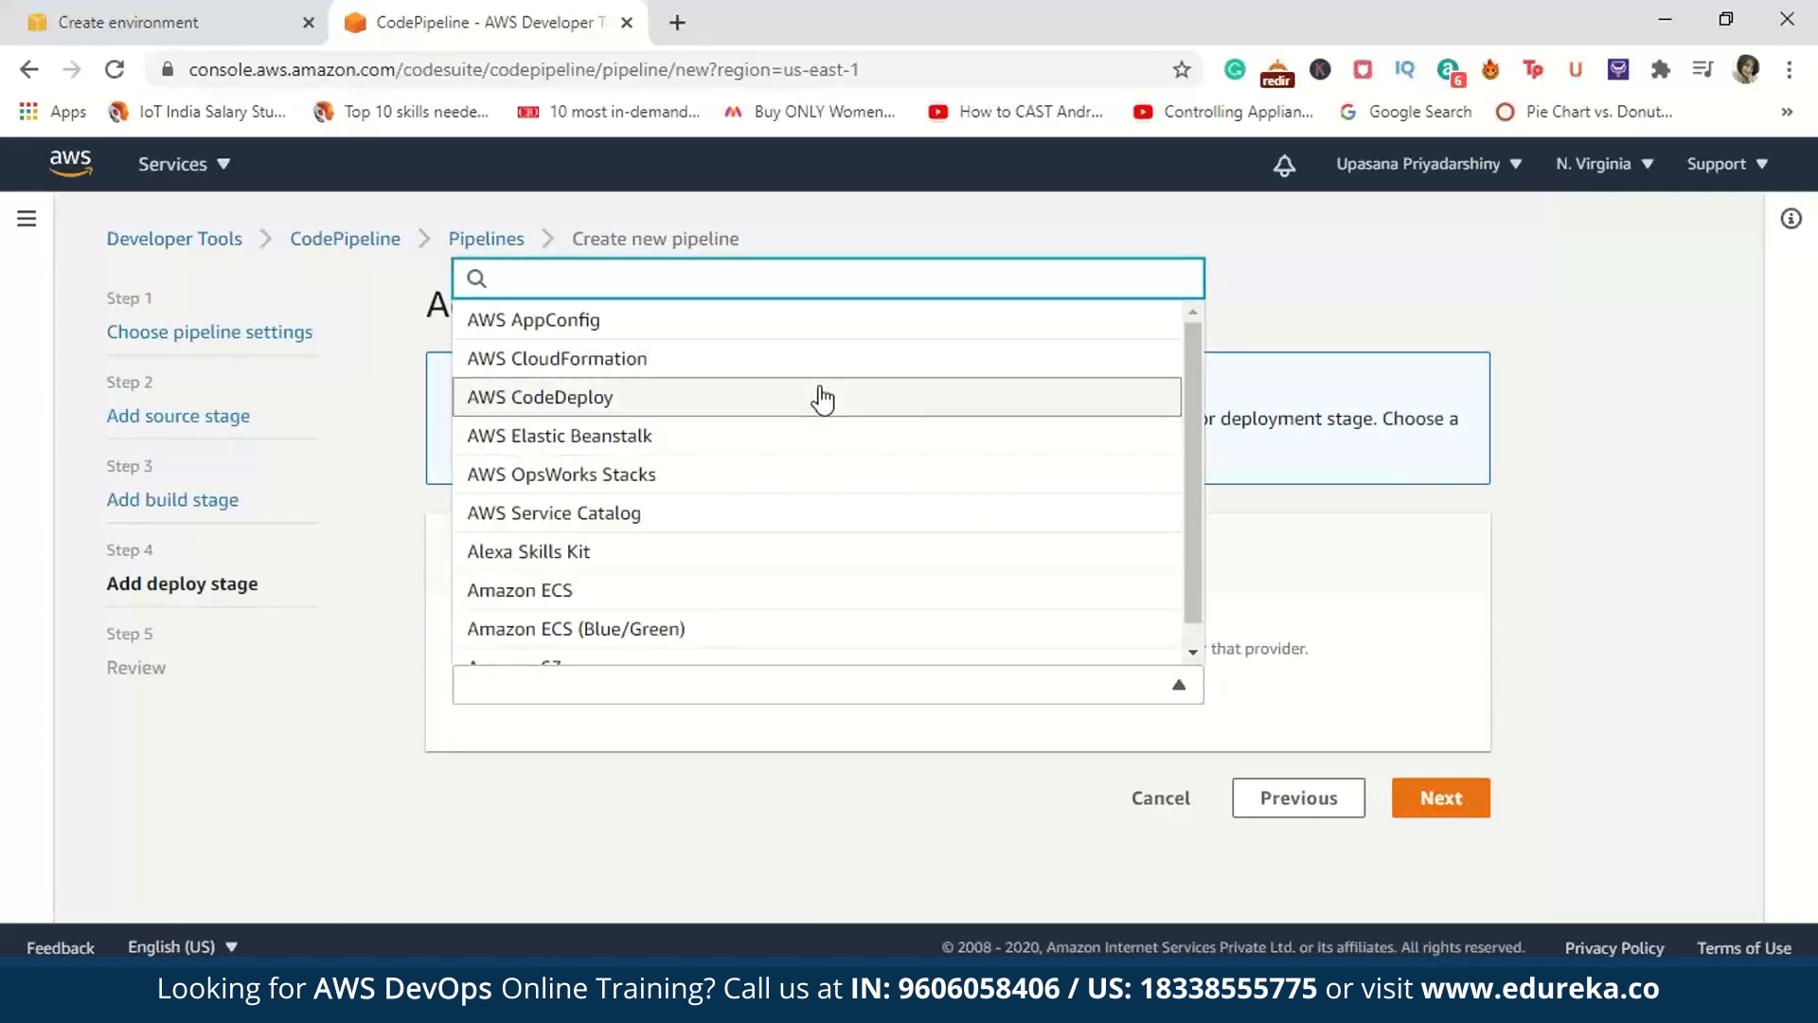
{"action": "left_click", "coordinate": [823, 437]}
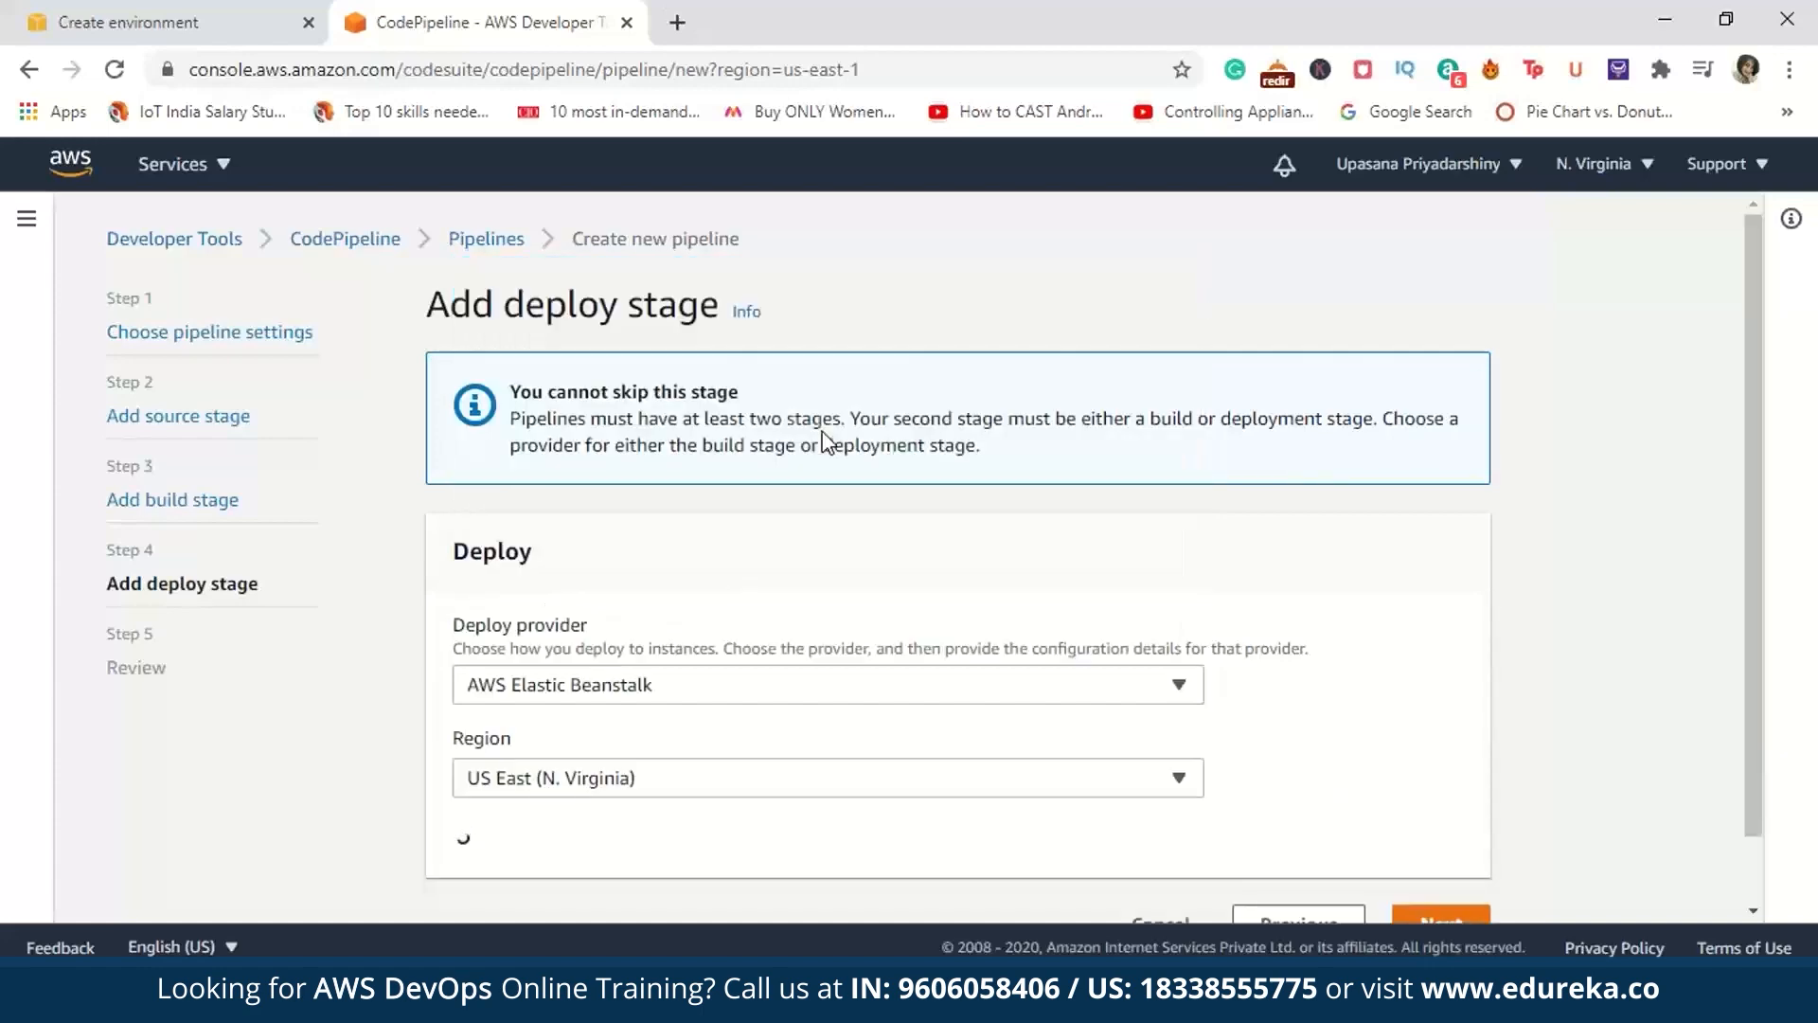
Step: Set the deploy stage's application to DeploymentApp and its environment to Deploymentapp-env, and continue to the review
{"action": "left_click_drag", "start_coordinate": [1753, 689], "coordinate": [1743, 902]}
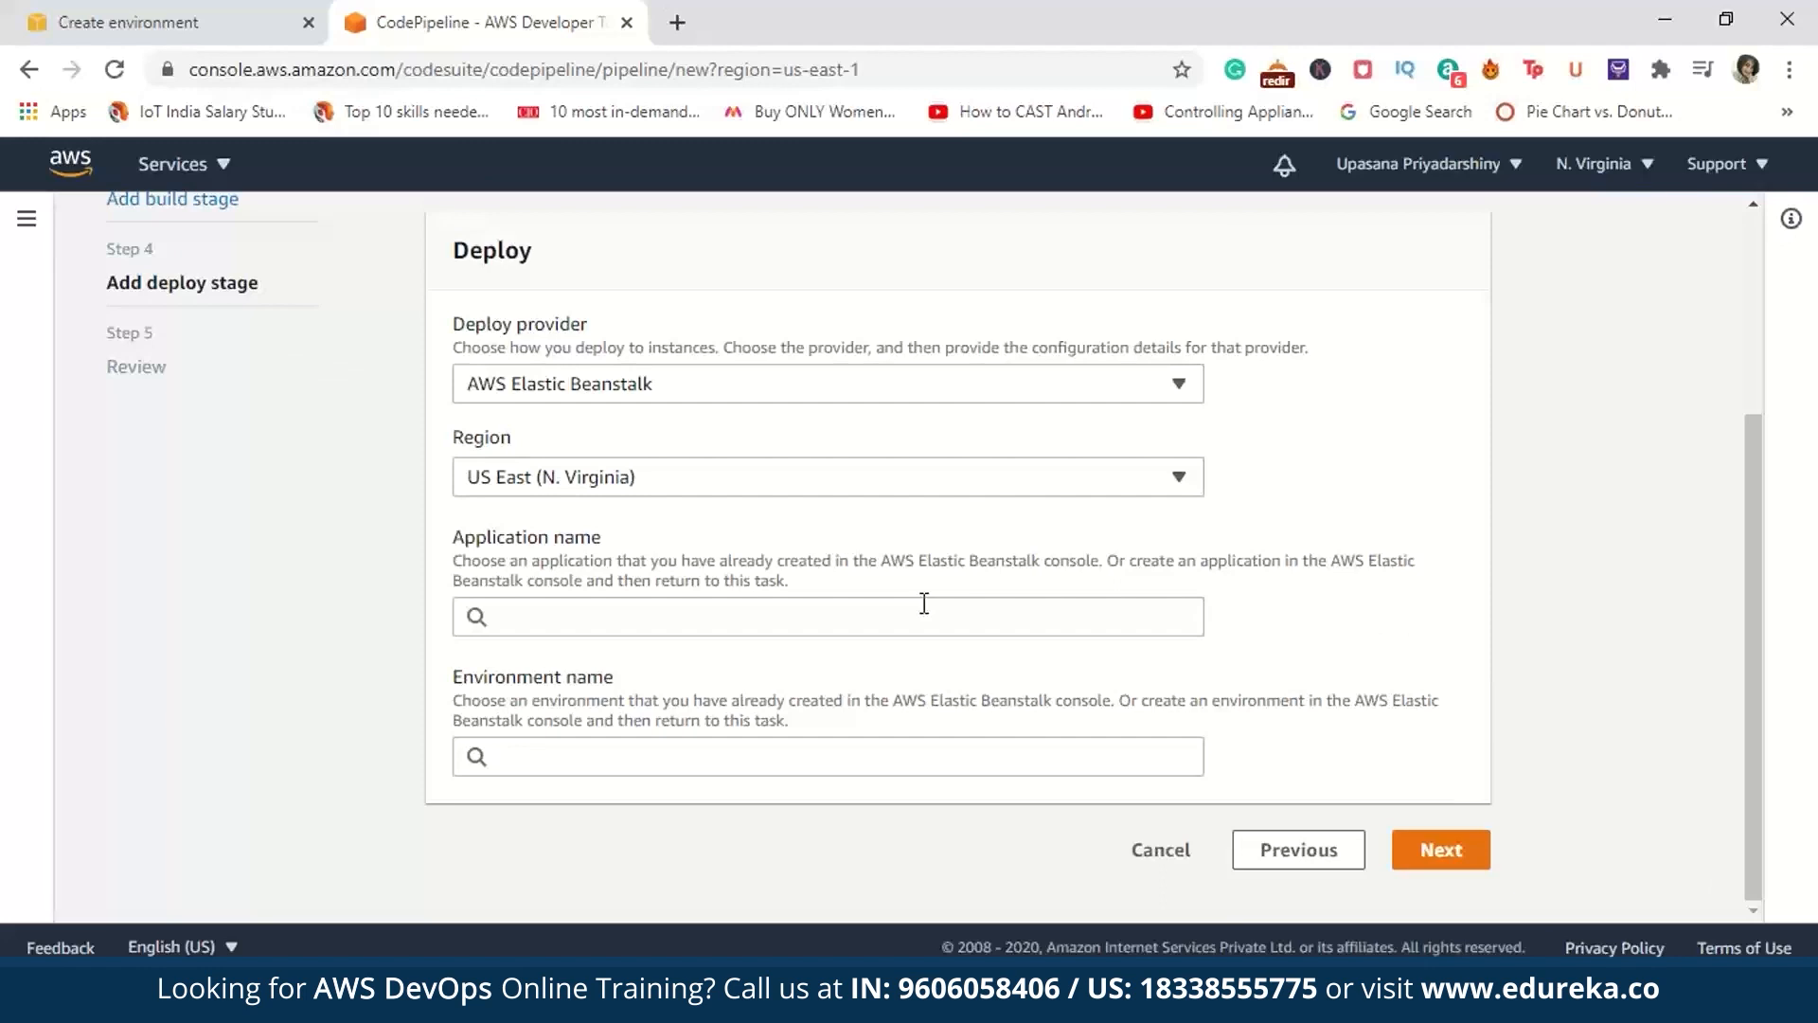
{"action": "left_click", "coordinate": [1018, 611]}
{"action": "left_click", "coordinate": [959, 663]}
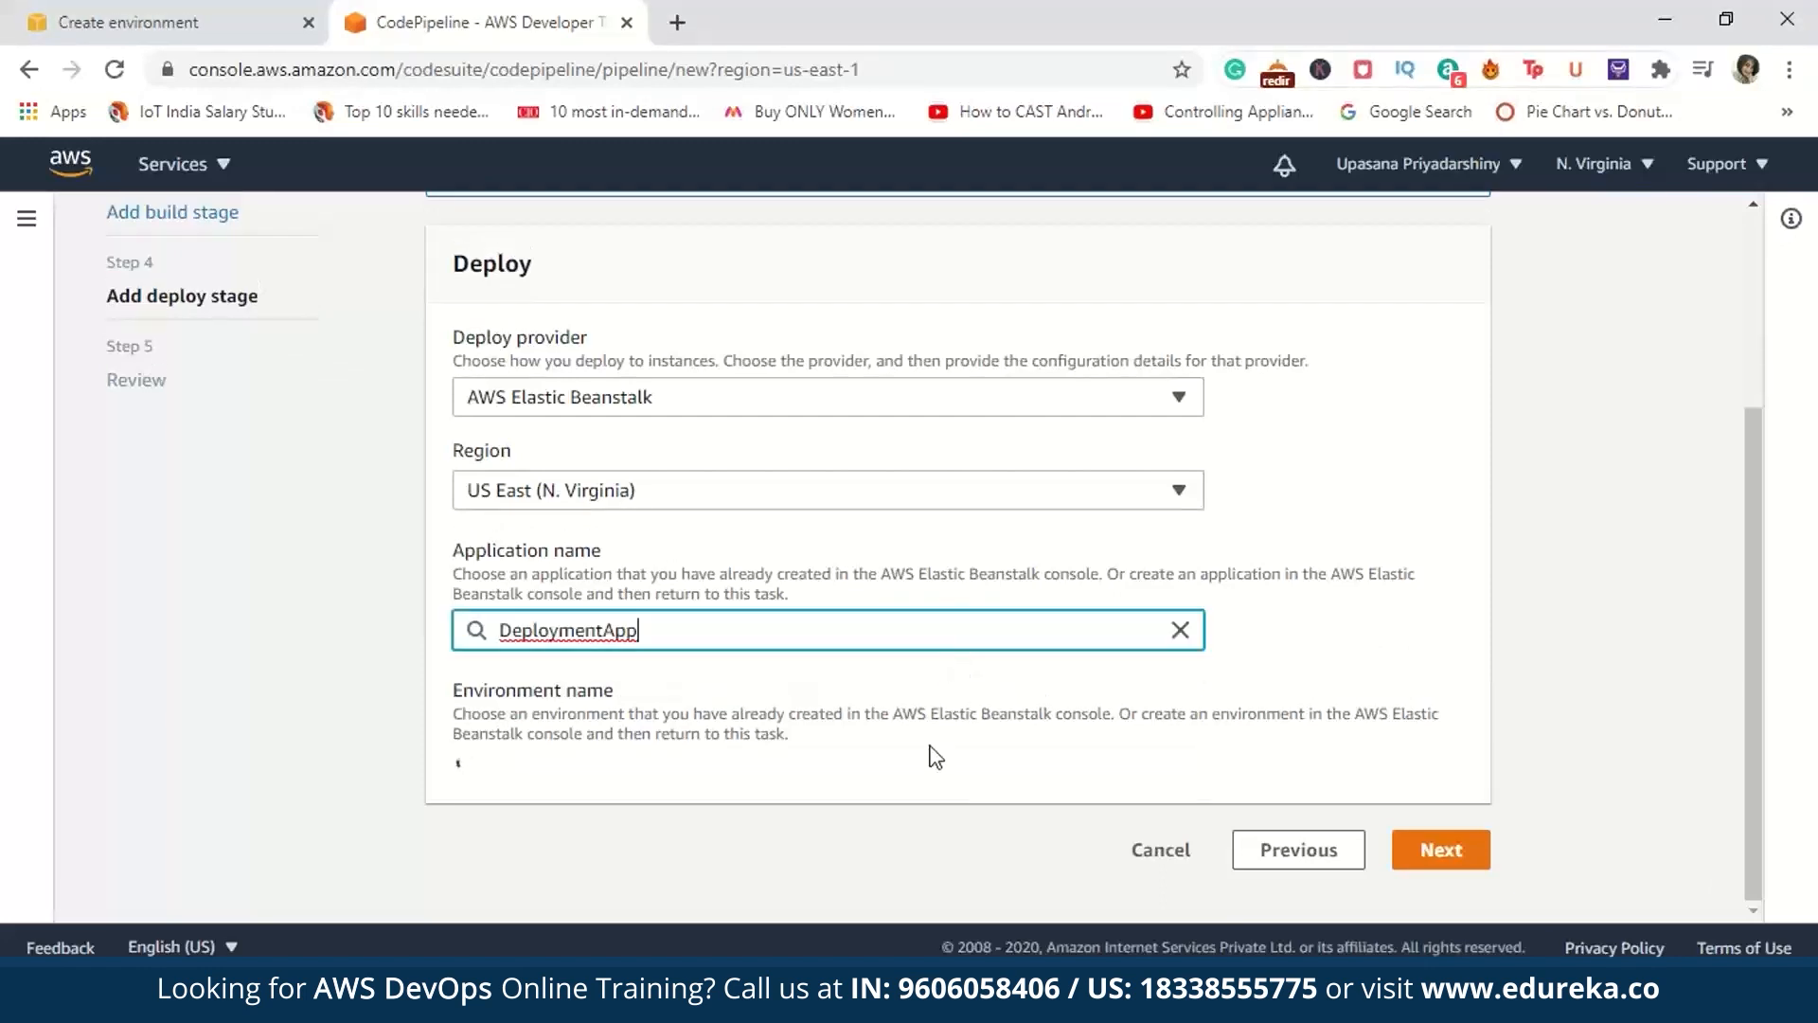
{"action": "left_click", "coordinate": [904, 771]}
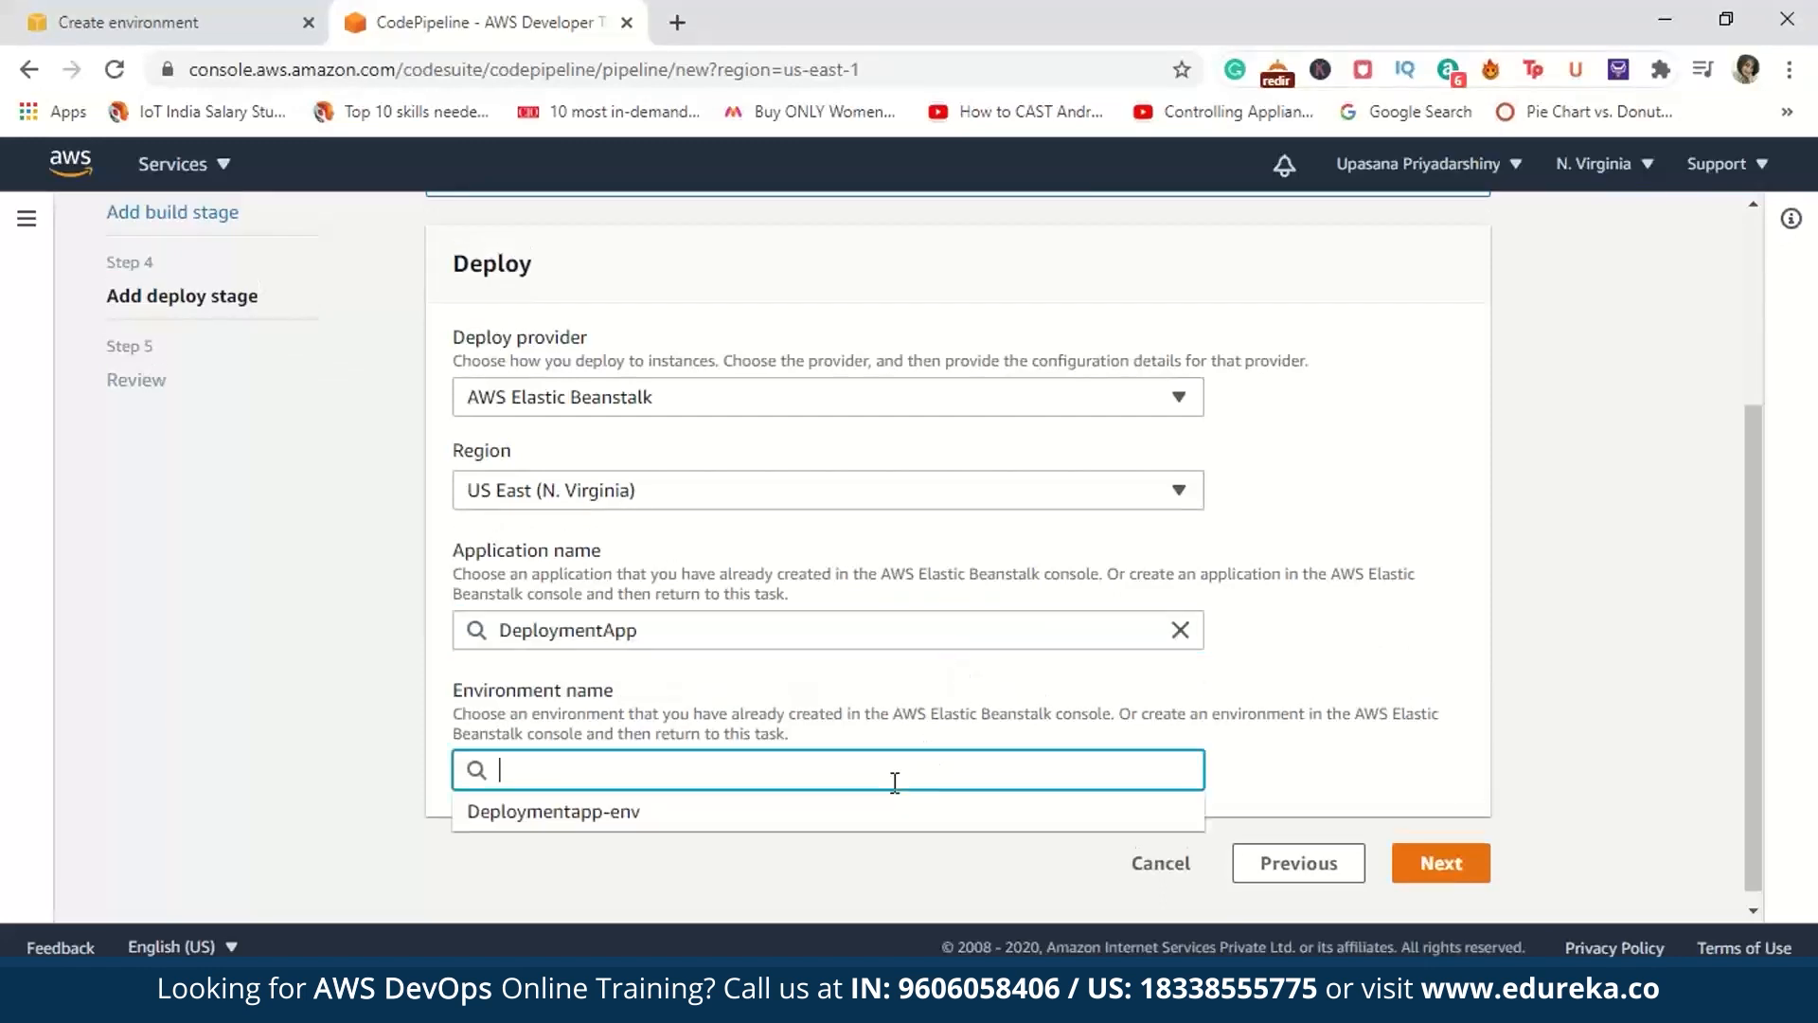
{"action": "left_click", "coordinate": [865, 822]}
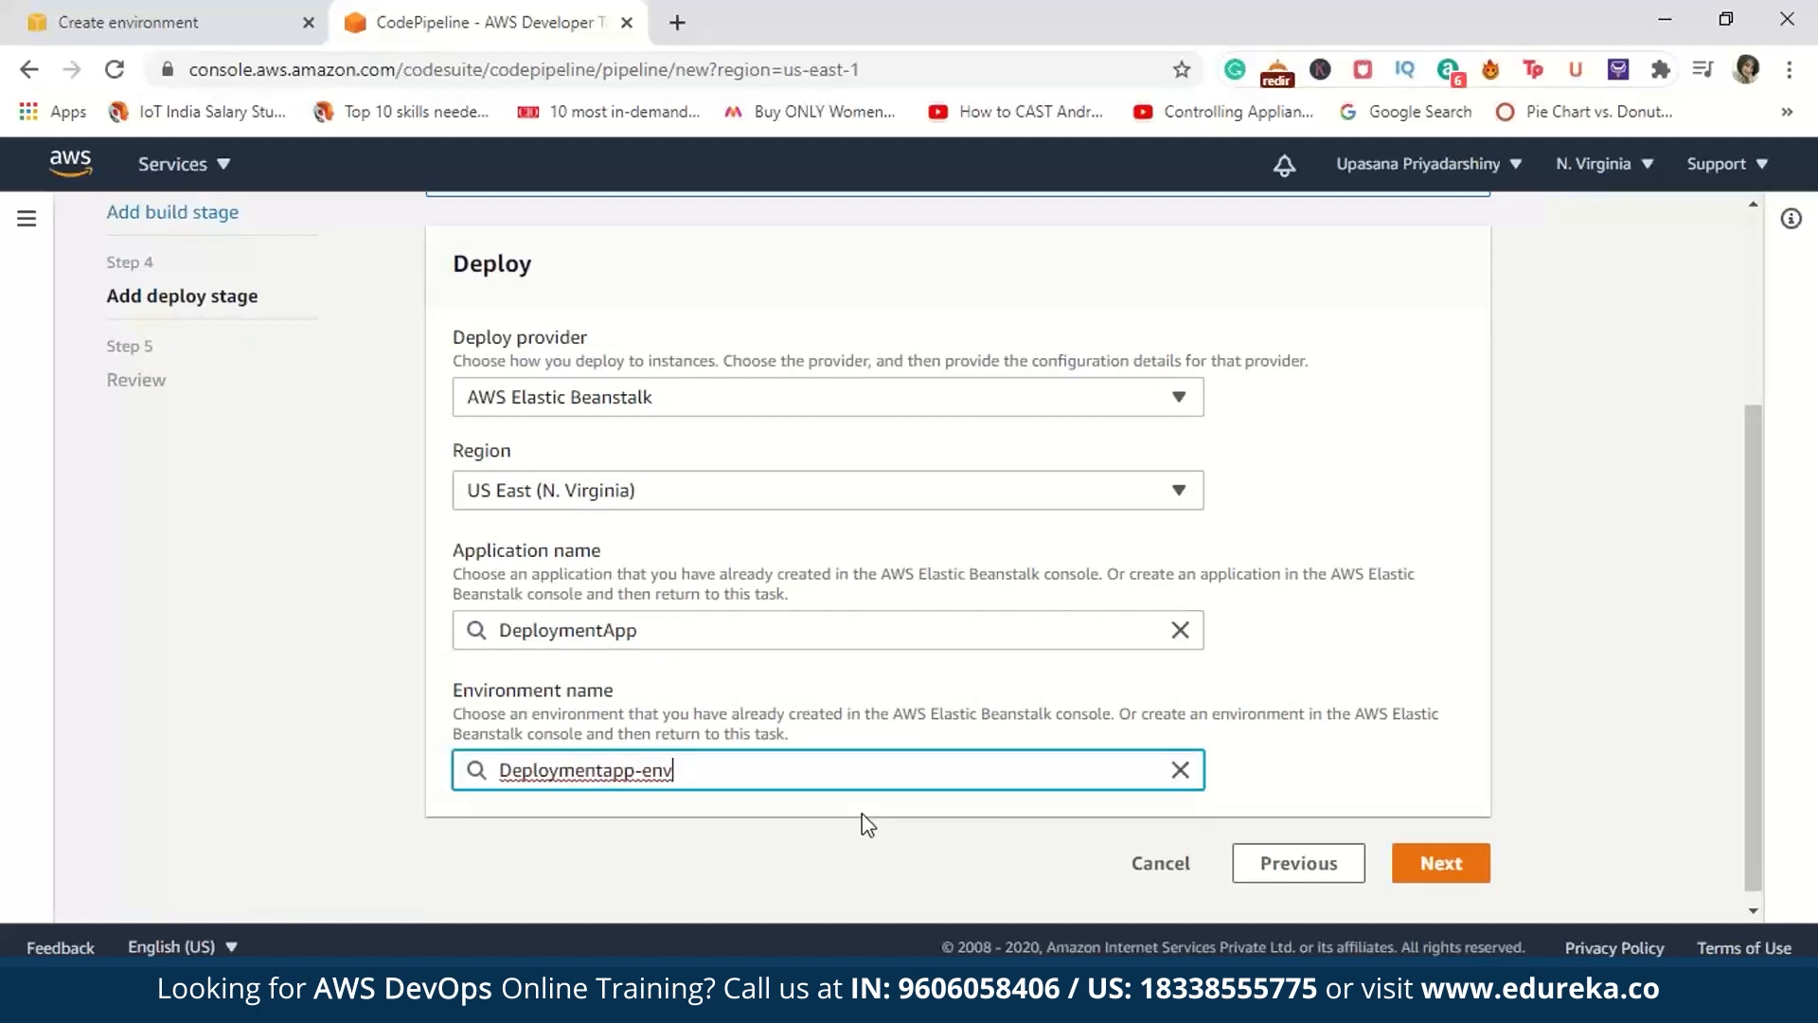
{"action": "left_click", "coordinate": [1482, 862]}
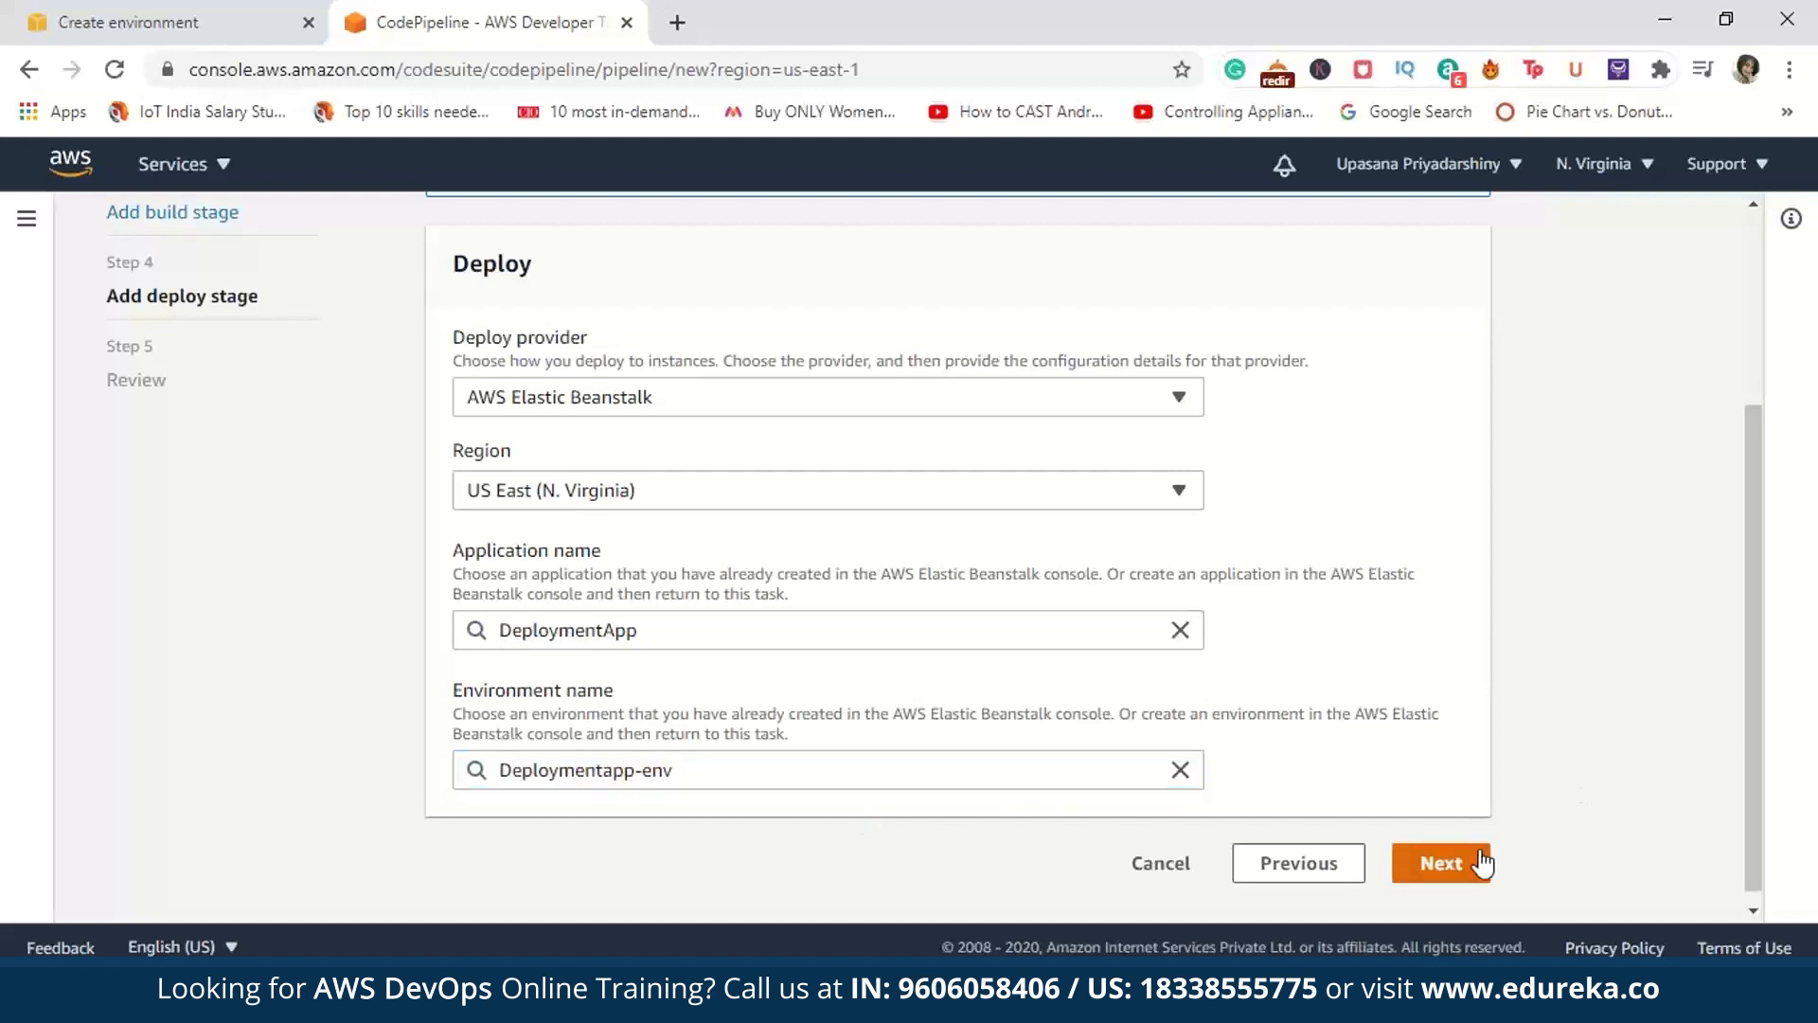
Step: Review the settings of all pipeline stages and create the pipeline
{"action": "scroll", "coordinate": [1479, 848], "scroll_direction": "down", "scroll_amount": 10}
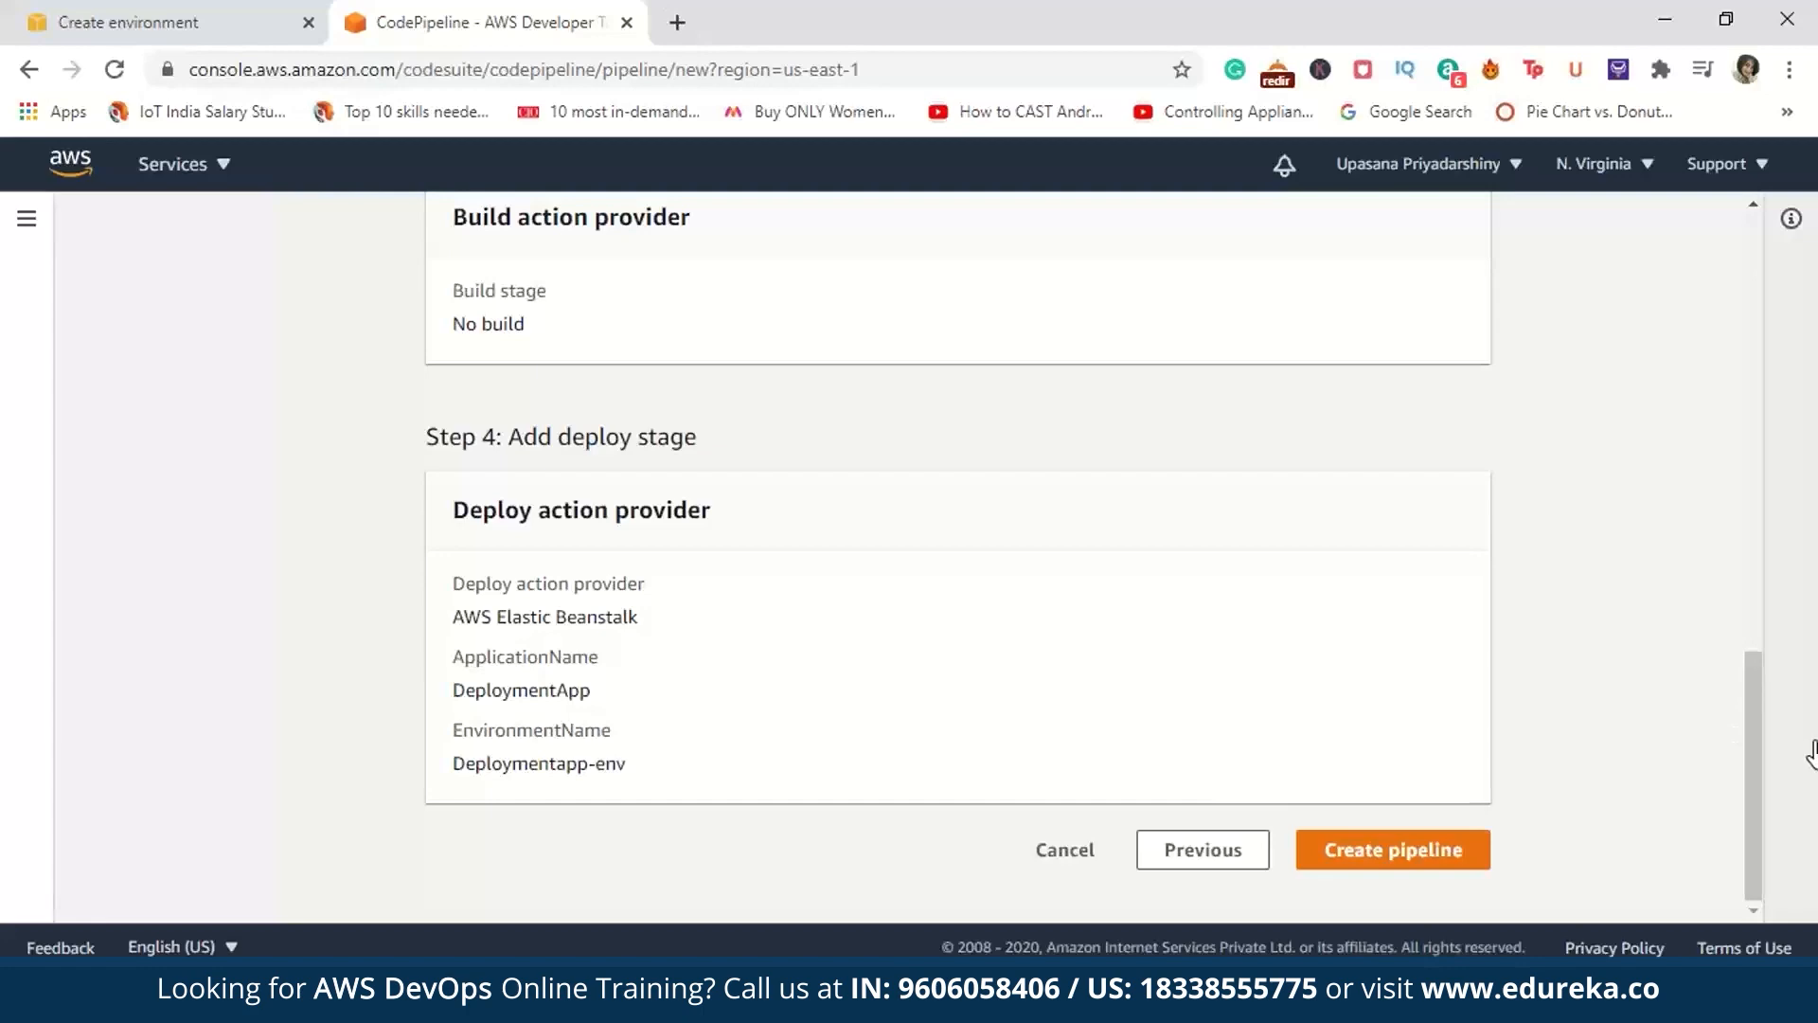
{"action": "left_click_drag", "start_coordinate": [1754, 757], "coordinate": [1685, 288]}
{"action": "left_click_drag", "start_coordinate": [1692, 361], "coordinate": [1696, 929]}
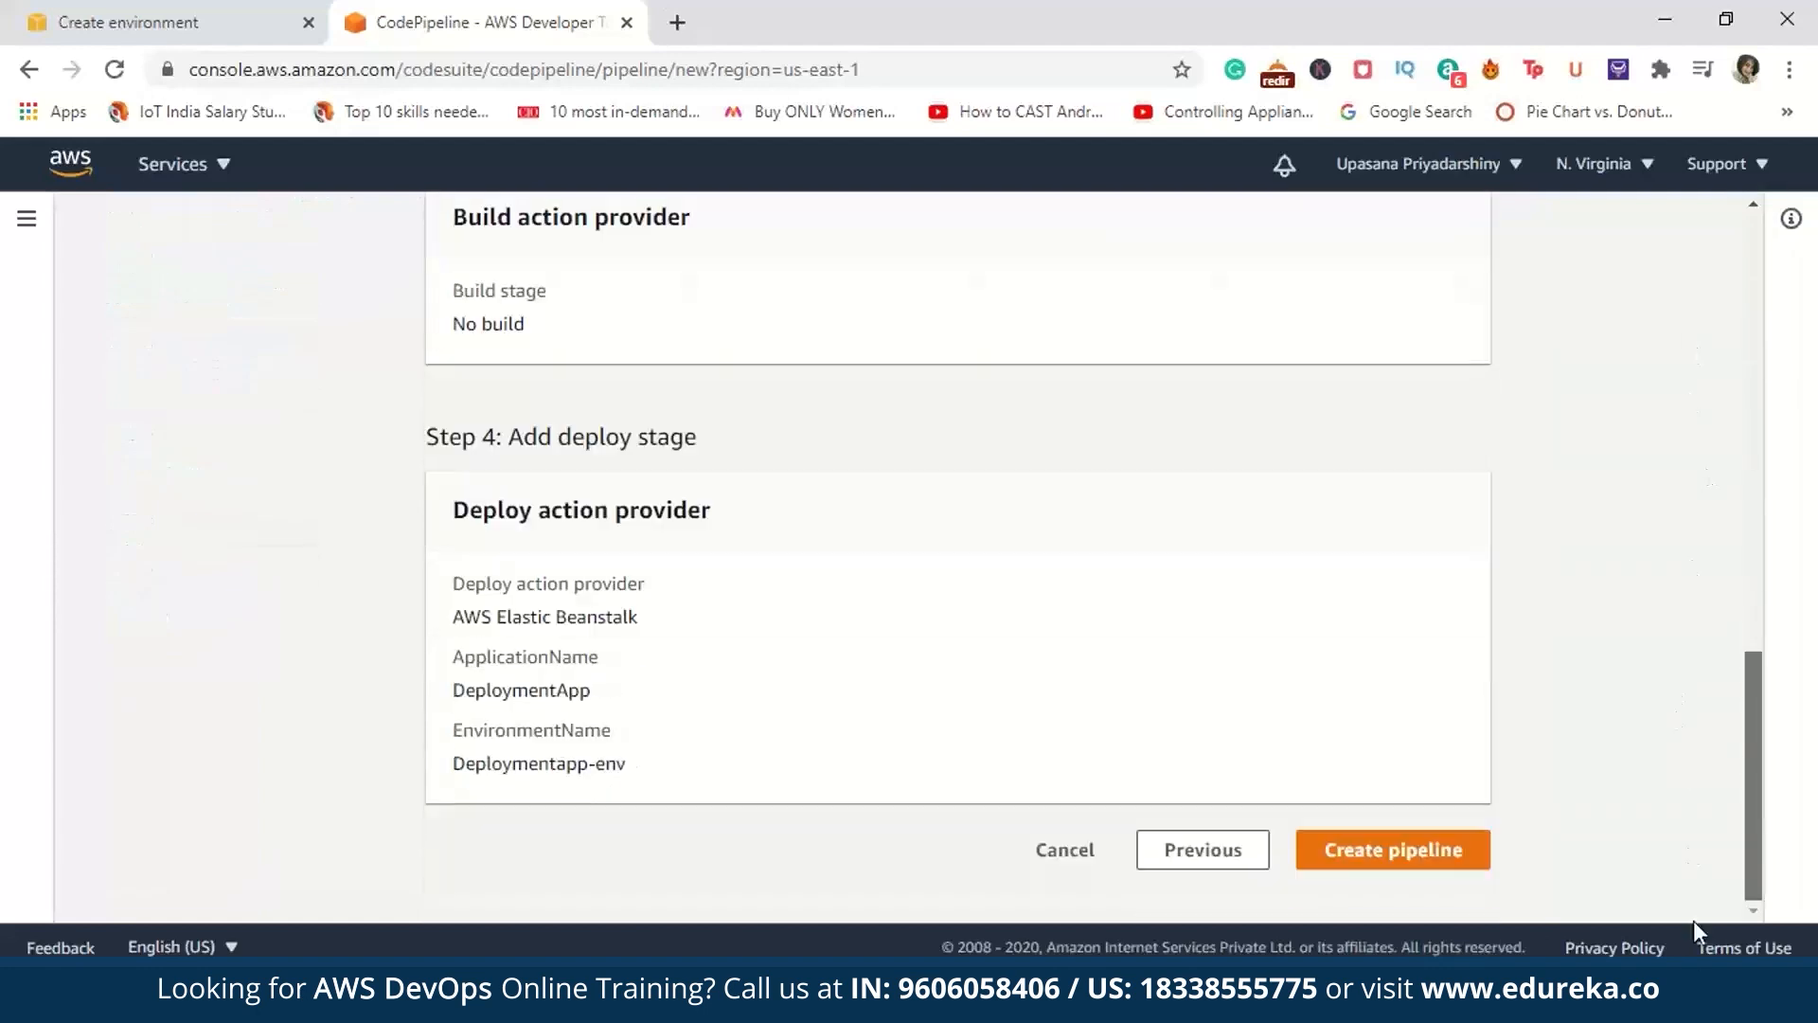
{"action": "left_click", "coordinate": [1467, 865]}
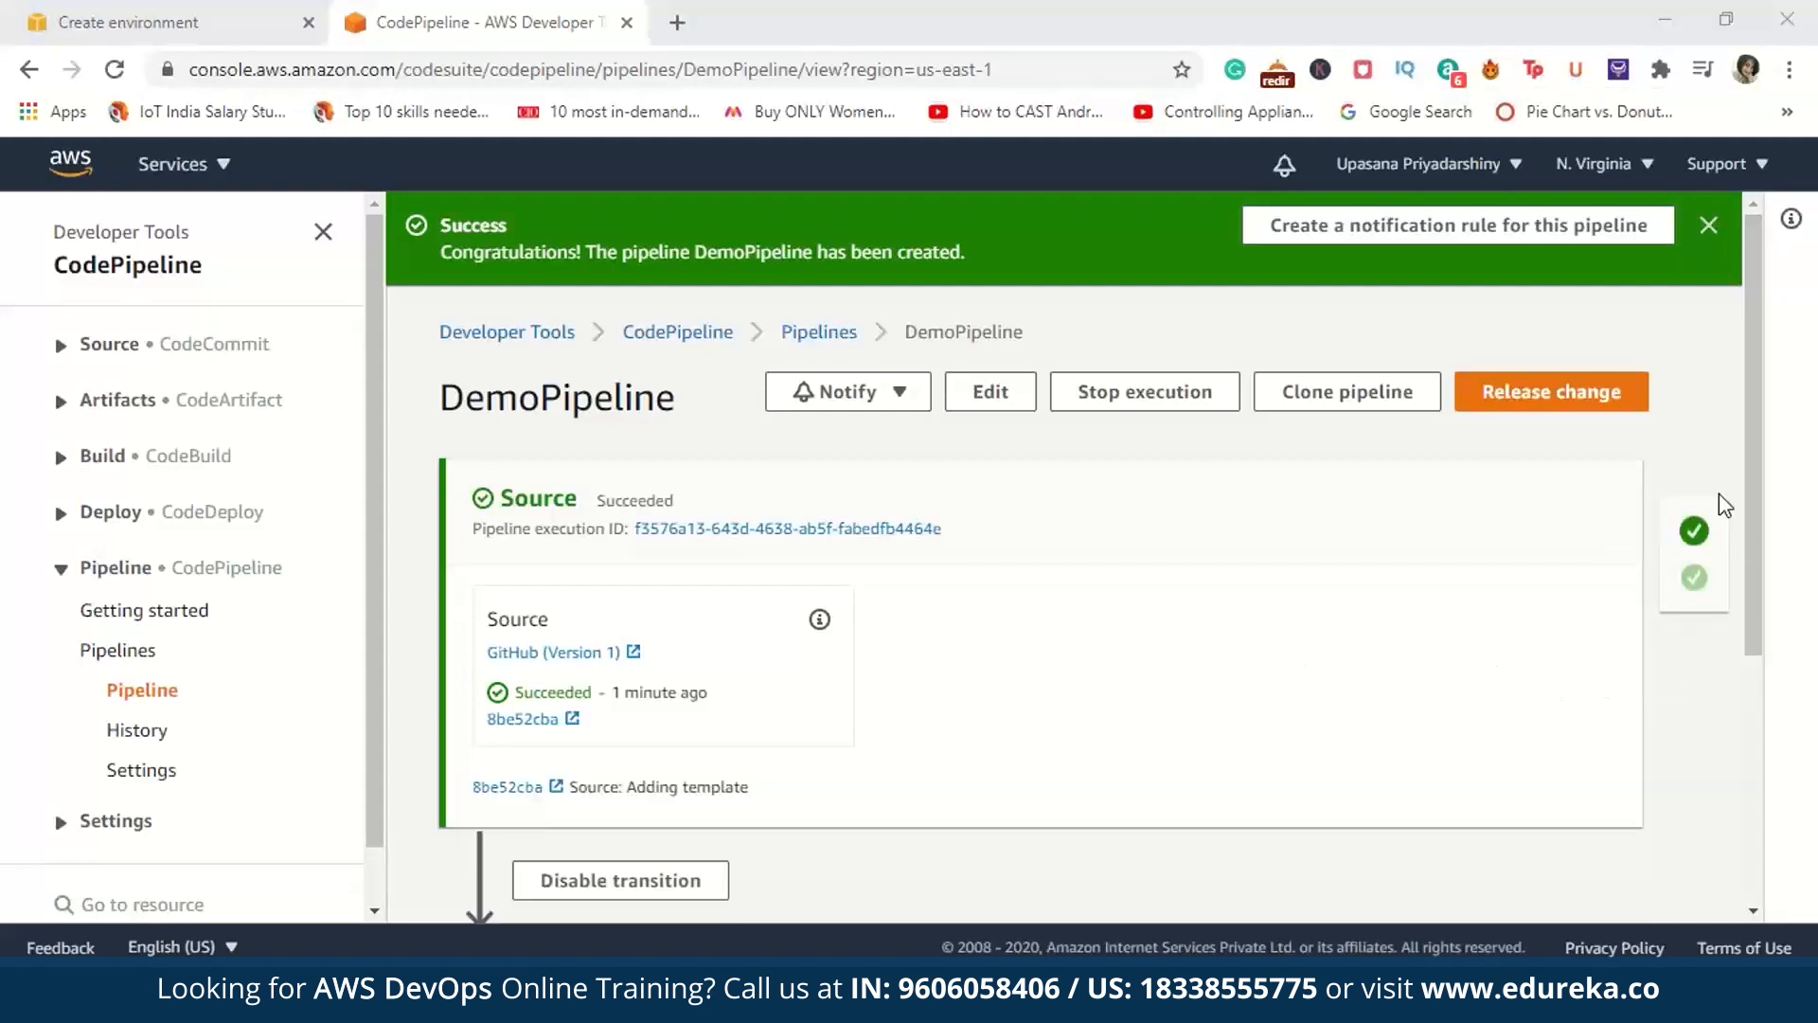
Step: Check the DemoPipeline page, and examine the health, running version and recent events of the Deploymentapp-env environment in Elastic Beanstalk
{"action": "mouse_move", "coordinate": [1757, 540]}
{"action": "left_mouse_down"}
{"action": "mouse_move", "coordinate": [1761, 742]}
{"action": "mouse_move", "coordinate": [1742, 526]}
{"action": "left_mouse_up"}
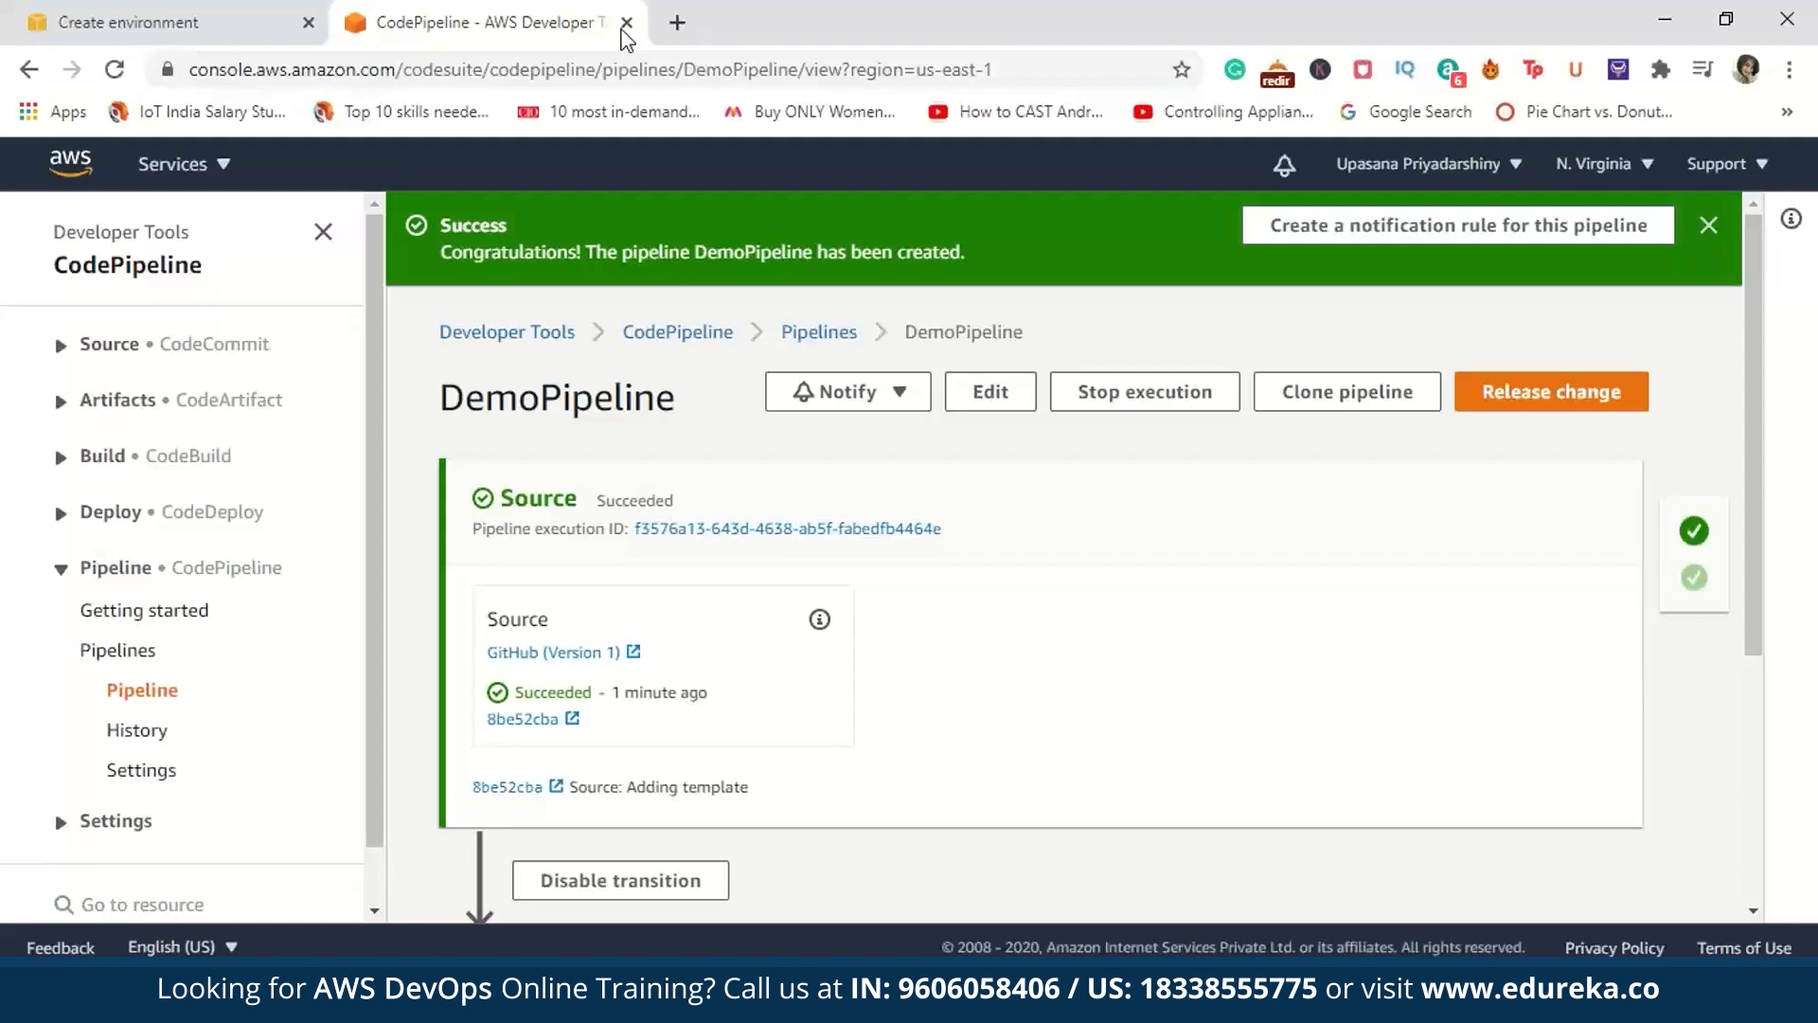
{"action": "left_click", "coordinate": [179, 6]}
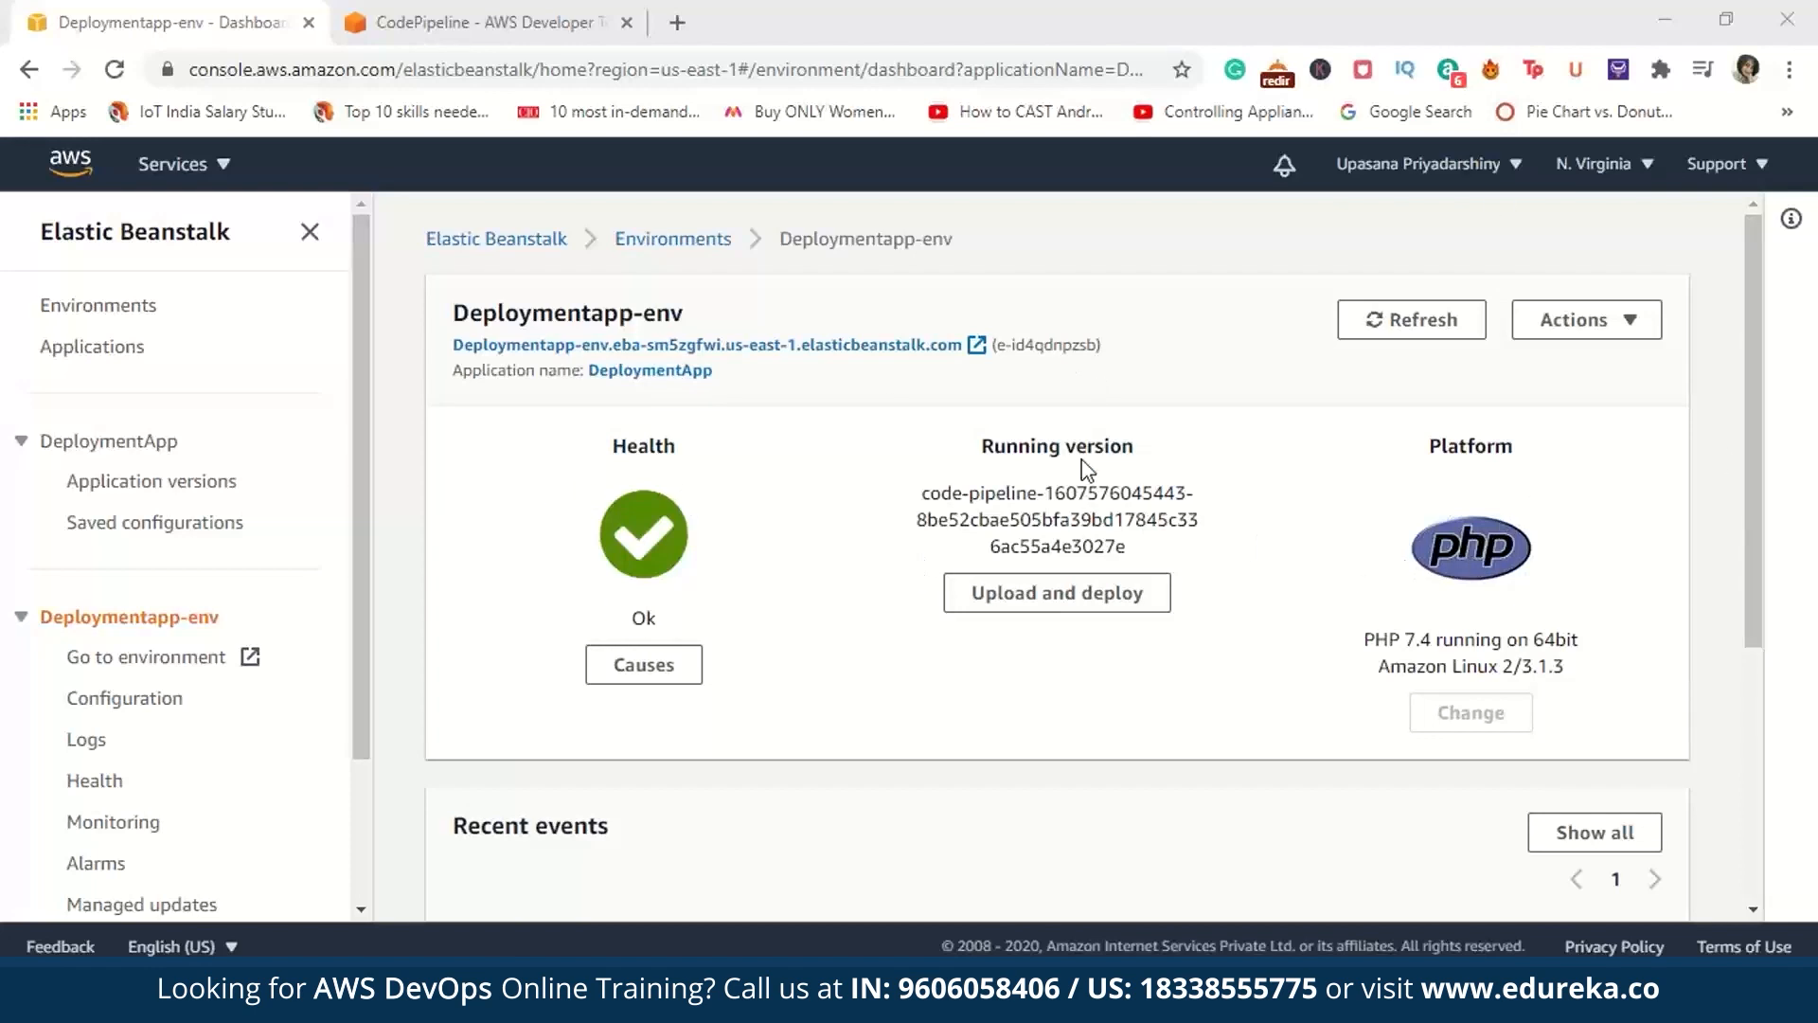
{"action": "scroll", "coordinate": [1748, 538], "scroll_direction": "down", "scroll_amount": 4}
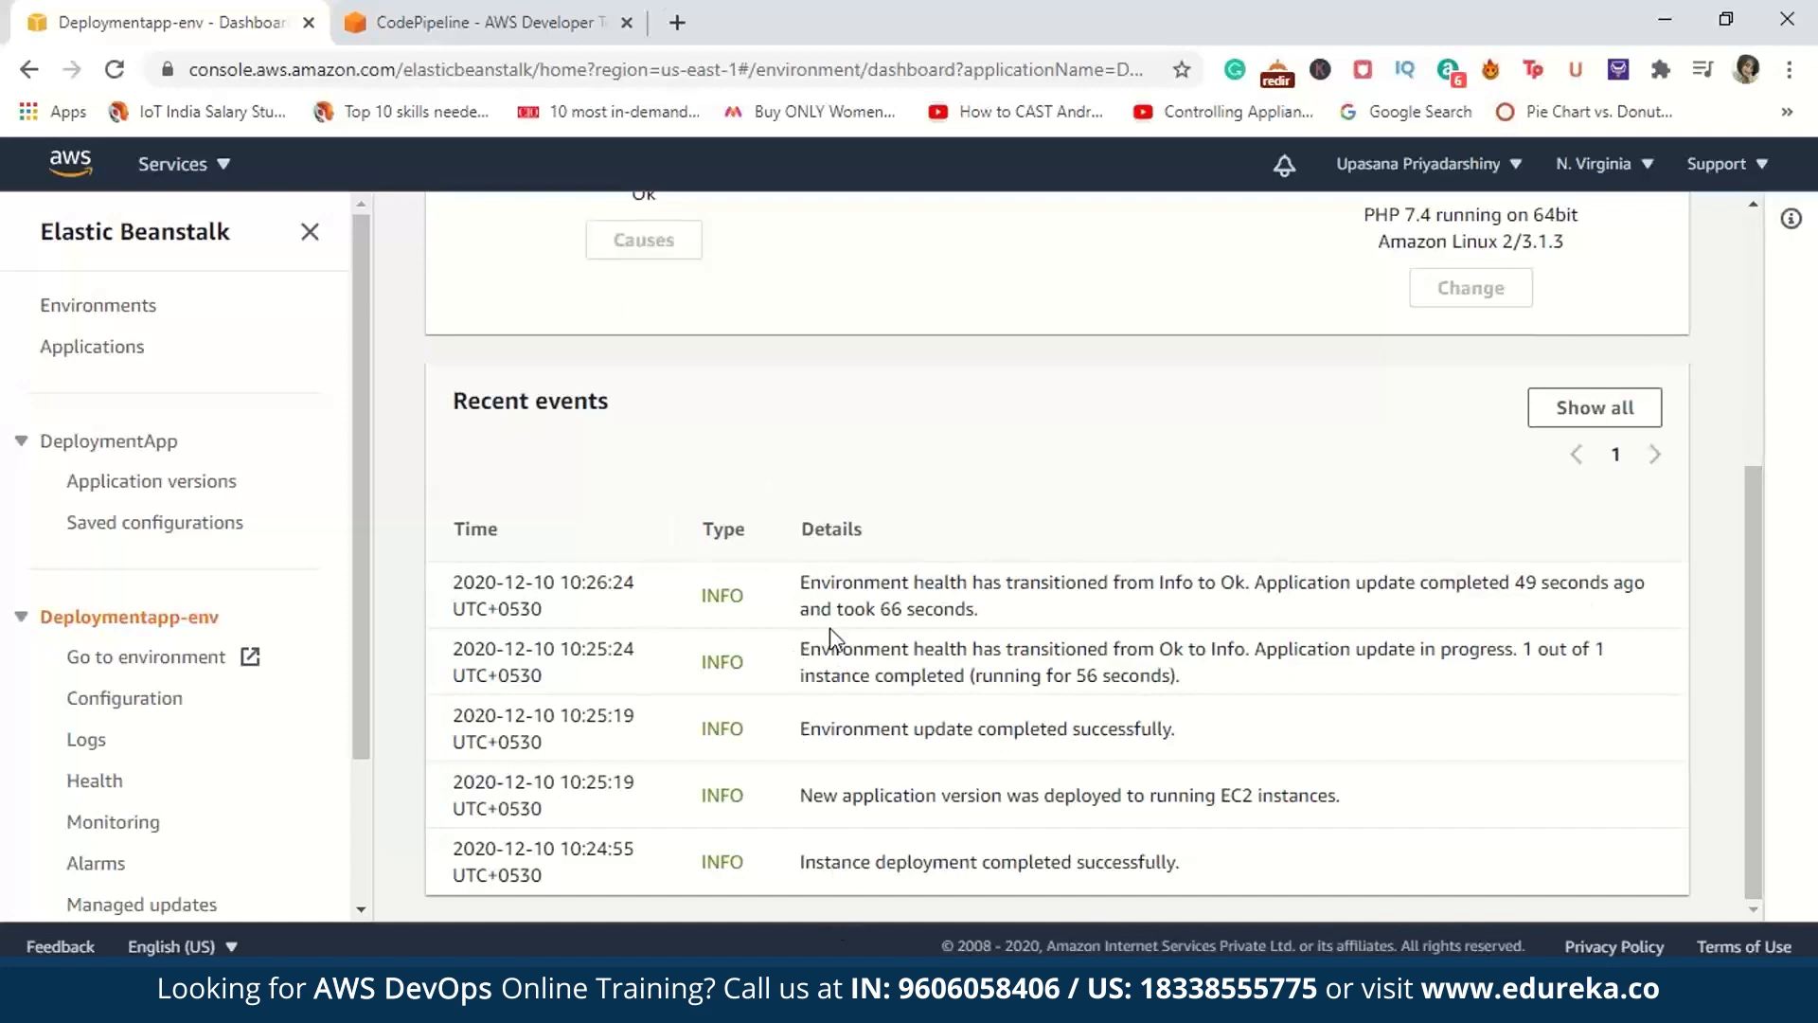
{"action": "scroll", "coordinate": [1473, 329], "scroll_direction": "up", "scroll_amount": 5}
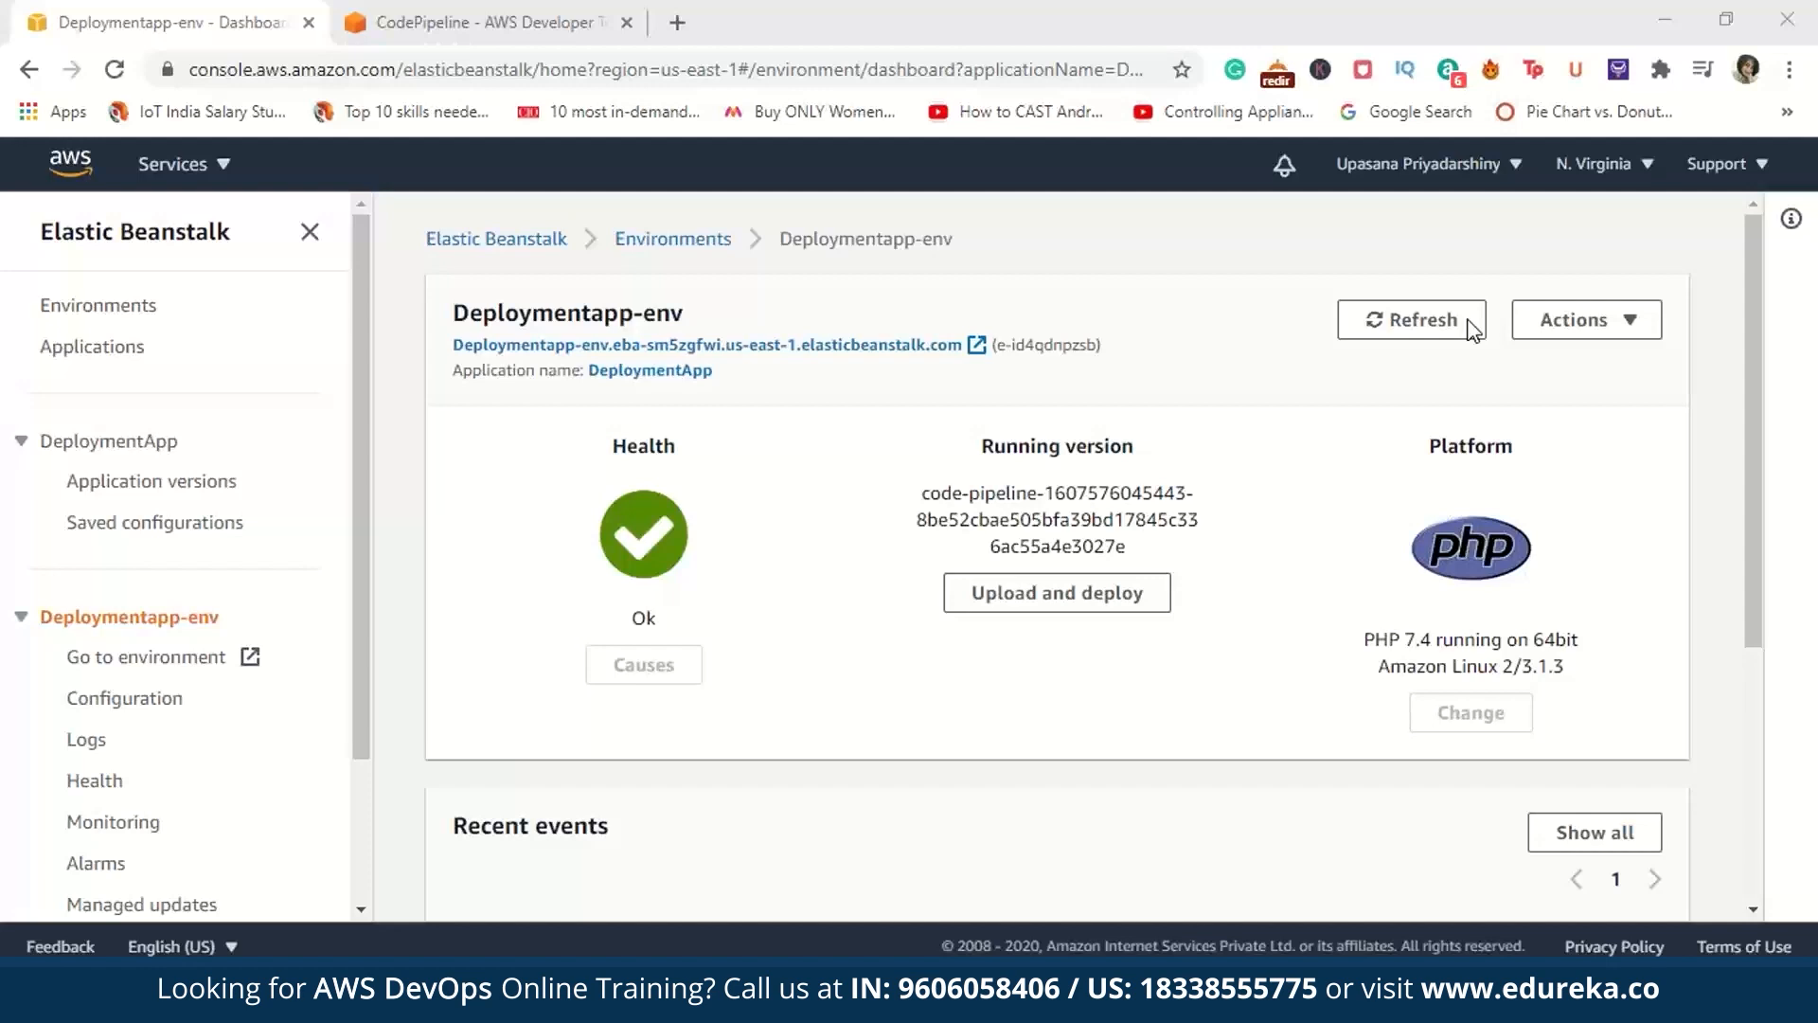
{"action": "scroll", "coordinate": [1473, 329], "scroll_direction": "down", "scroll_amount": 5}
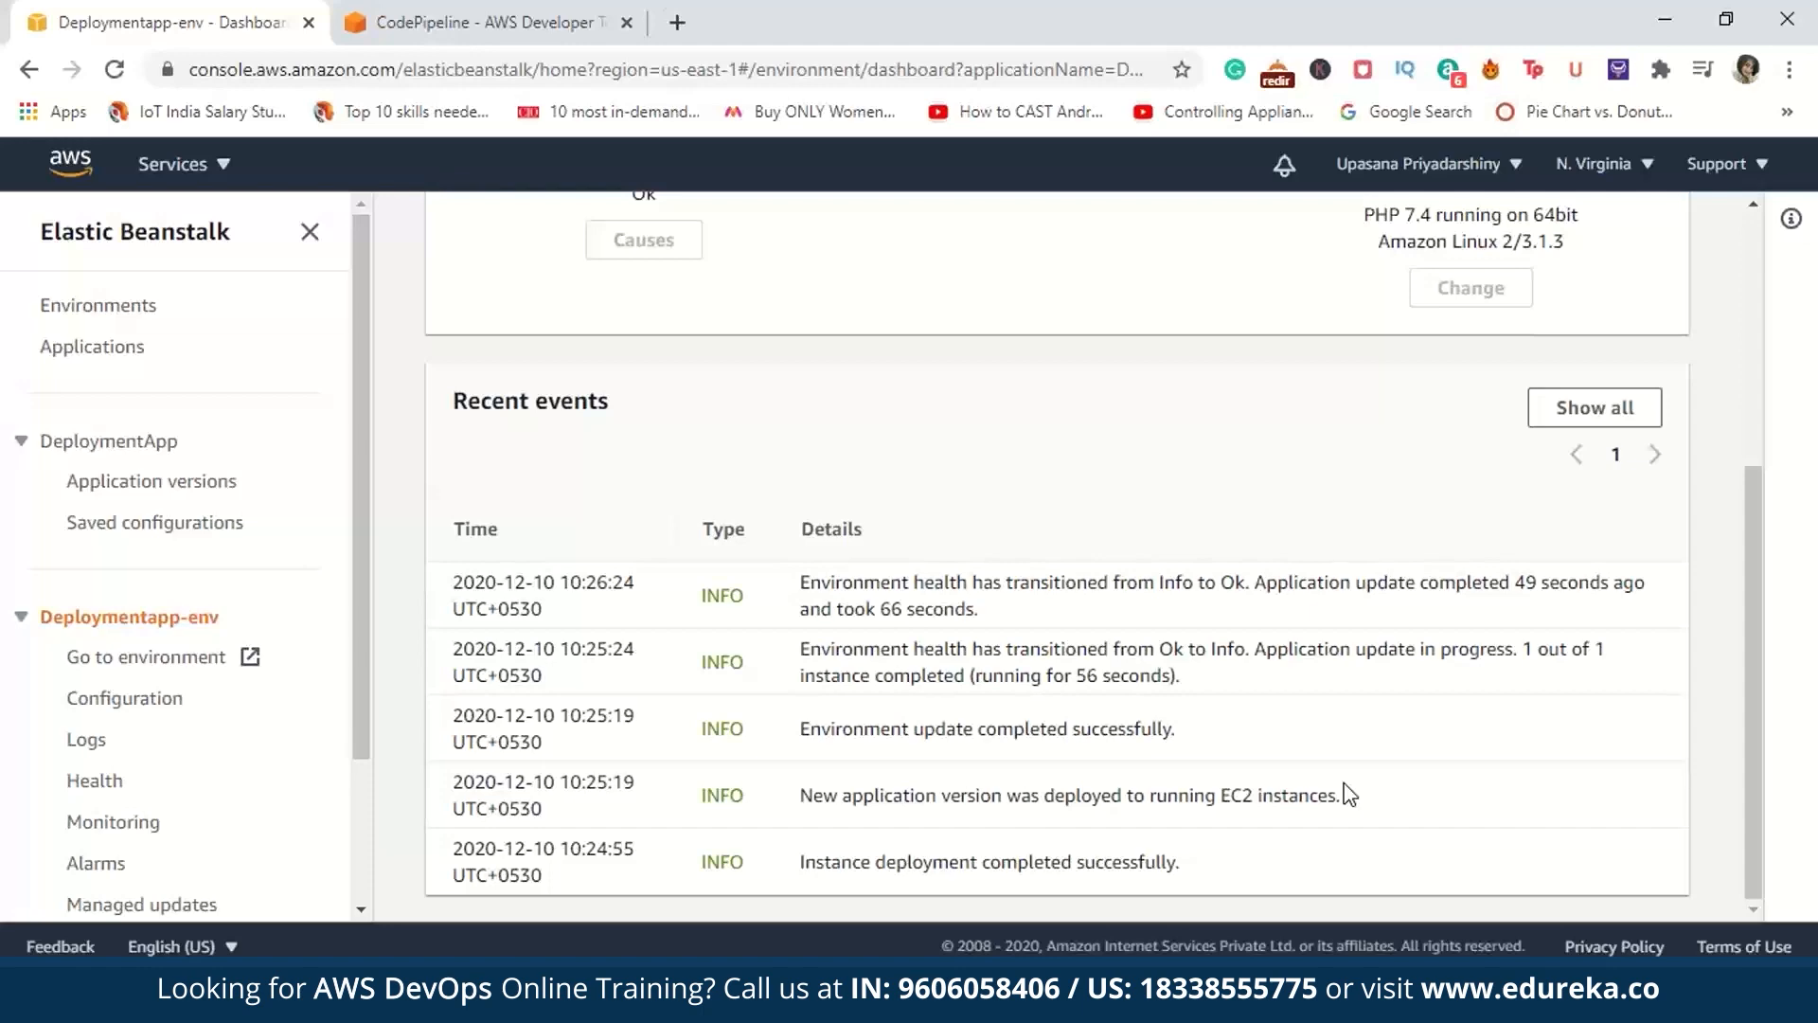
{"action": "scroll", "coordinate": [1731, 298], "scroll_direction": "up", "scroll_amount": 5}
Step: Search the services for ec2, open the details of the running Deploymentapp-env instance, and recheck the DemoPipeline stages
{"action": "left_click", "coordinate": [241, 166]}
{"action": "type", "text": "ec2"}
{"action": "left_click", "coordinate": [730, 350]}
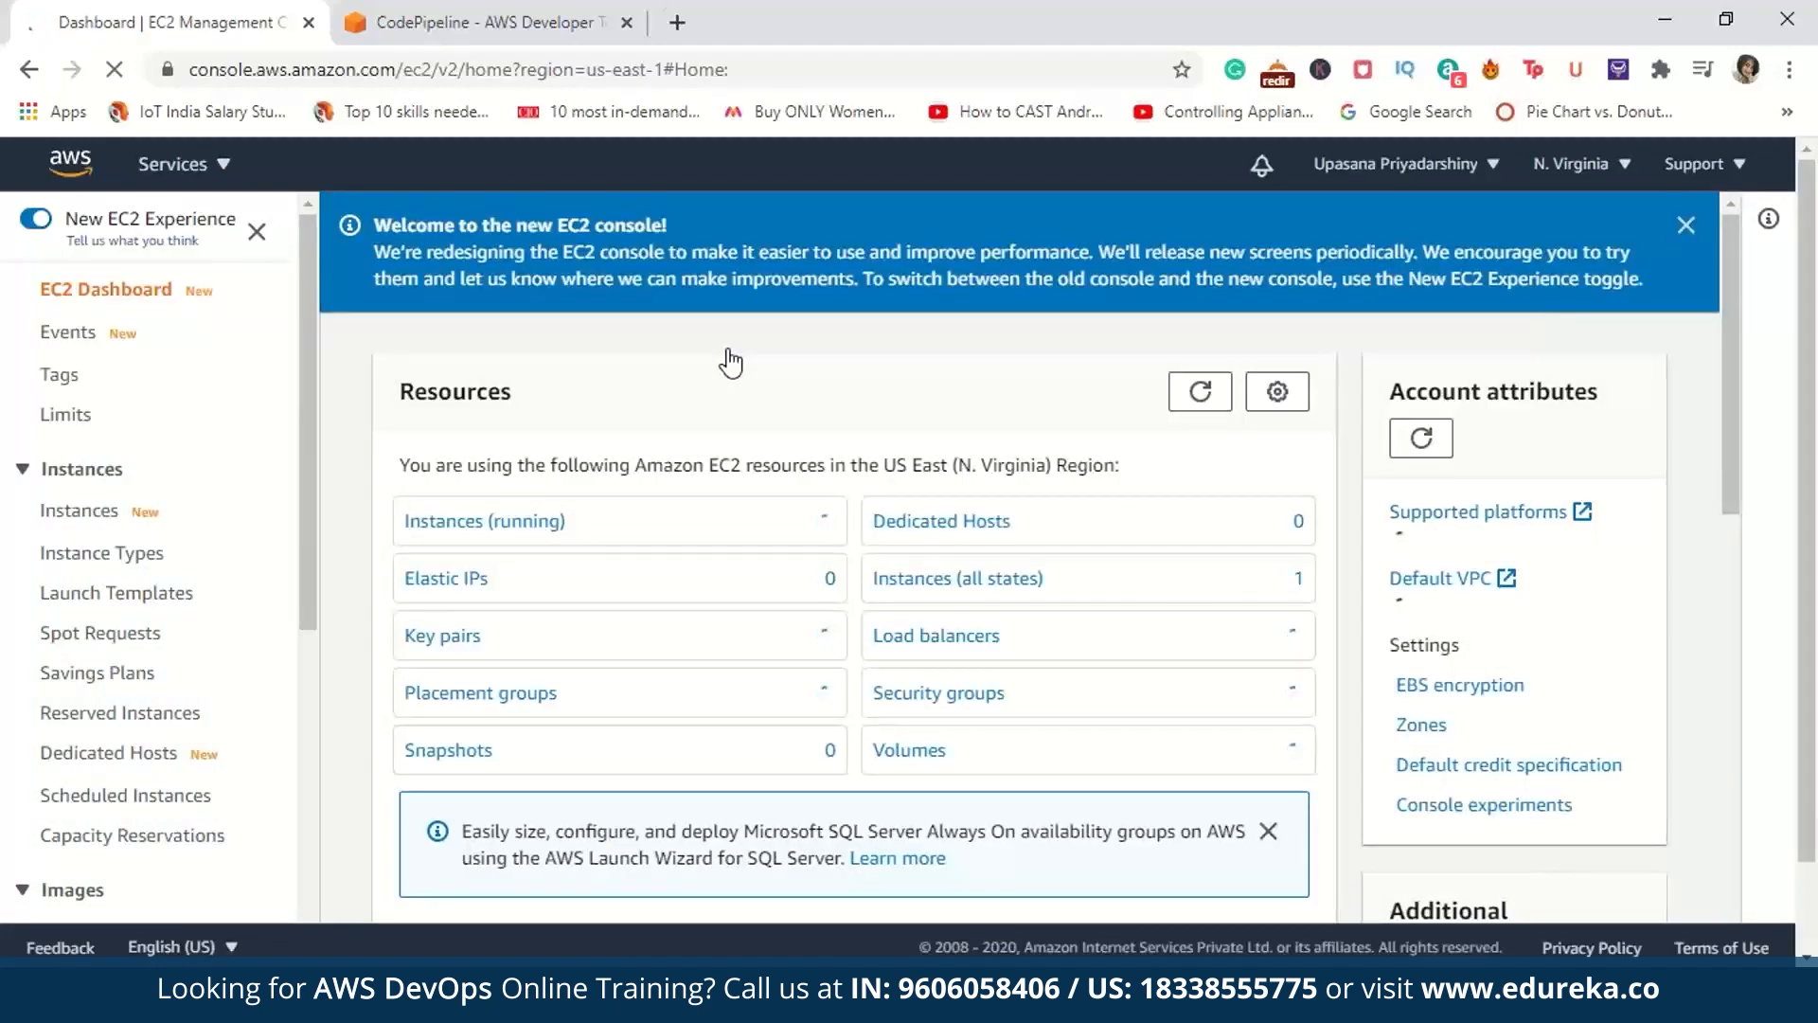
{"action": "left_click", "coordinate": [758, 524]}
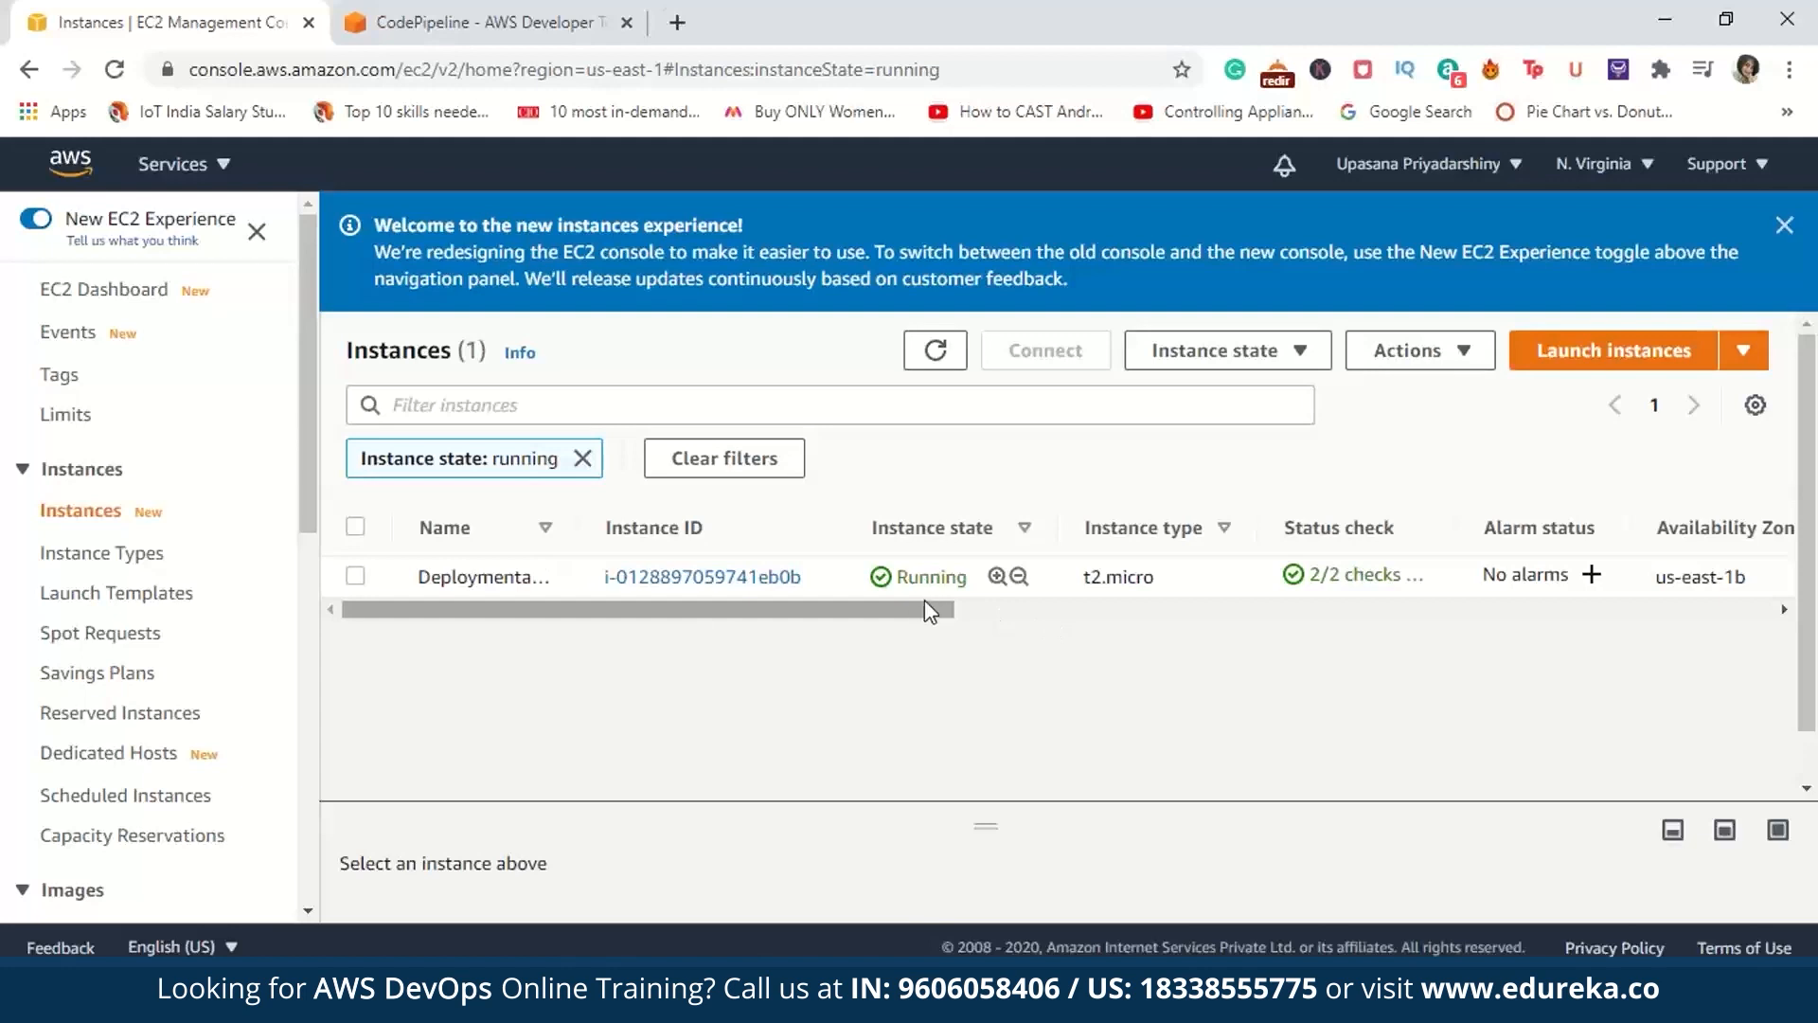
{"action": "left_click", "coordinate": [647, 580]}
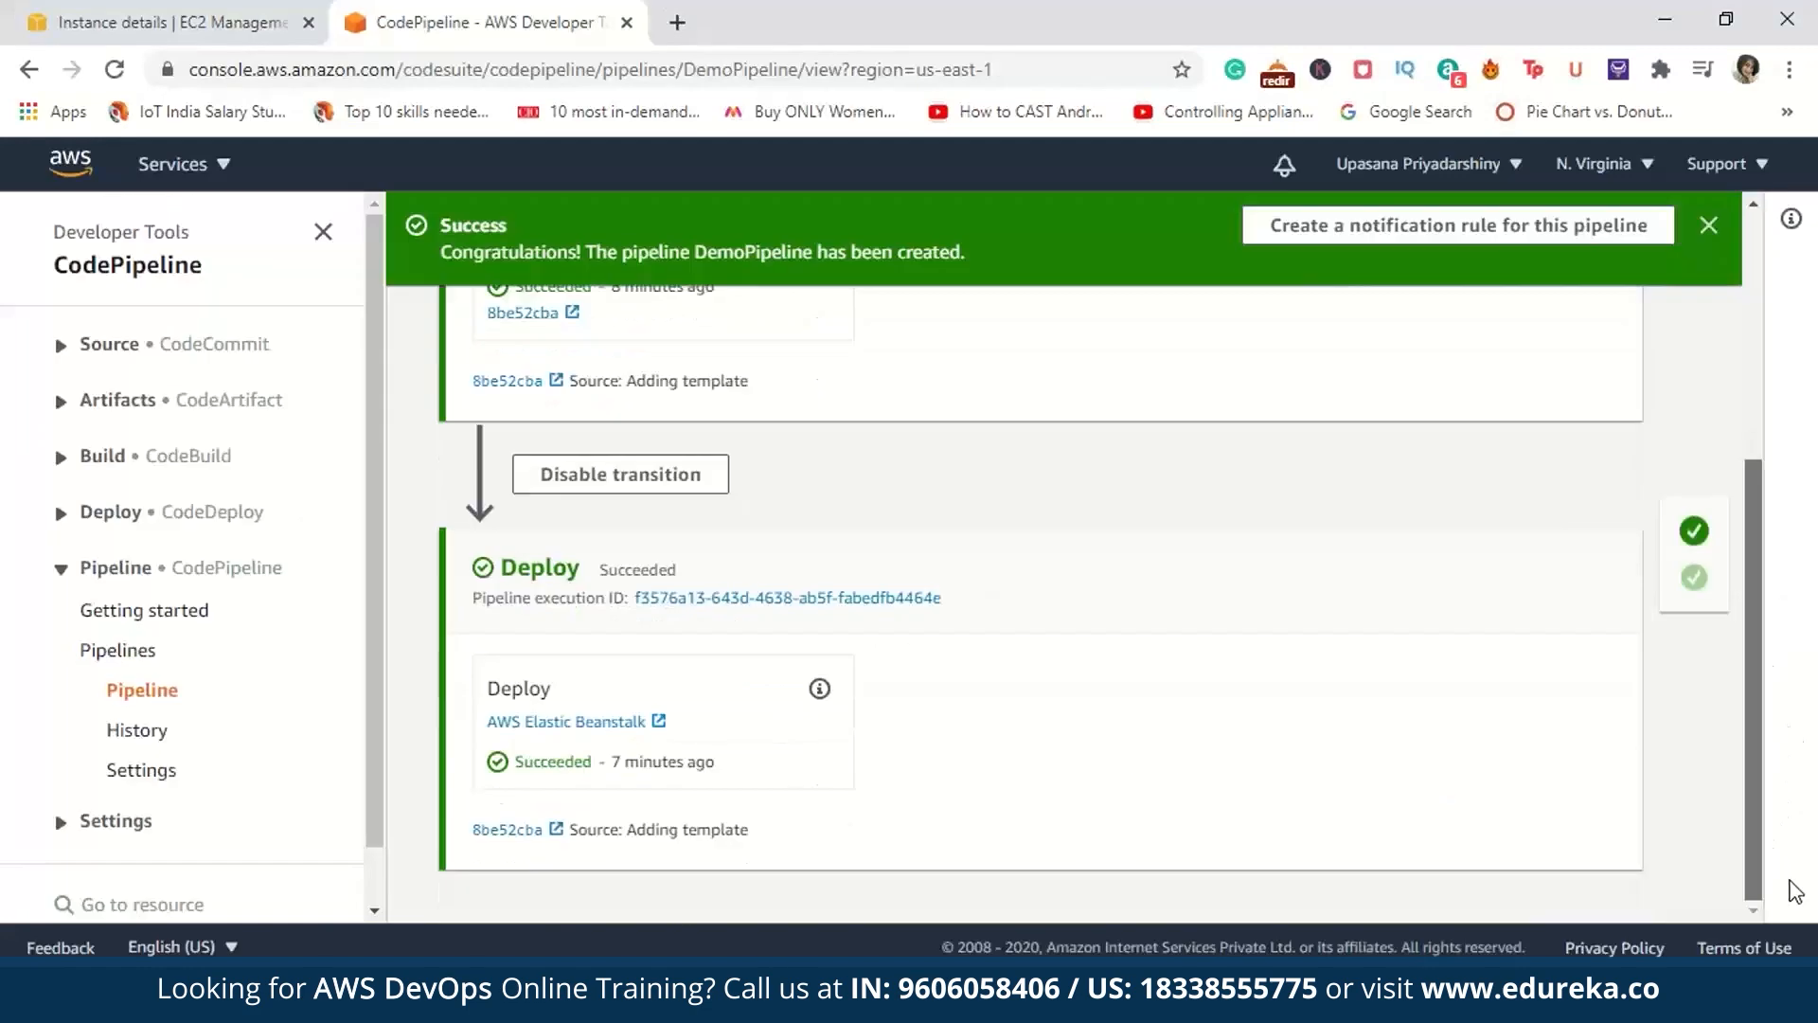
{"action": "left_click_drag", "start_coordinate": [1790, 884], "coordinate": [1749, 540]}
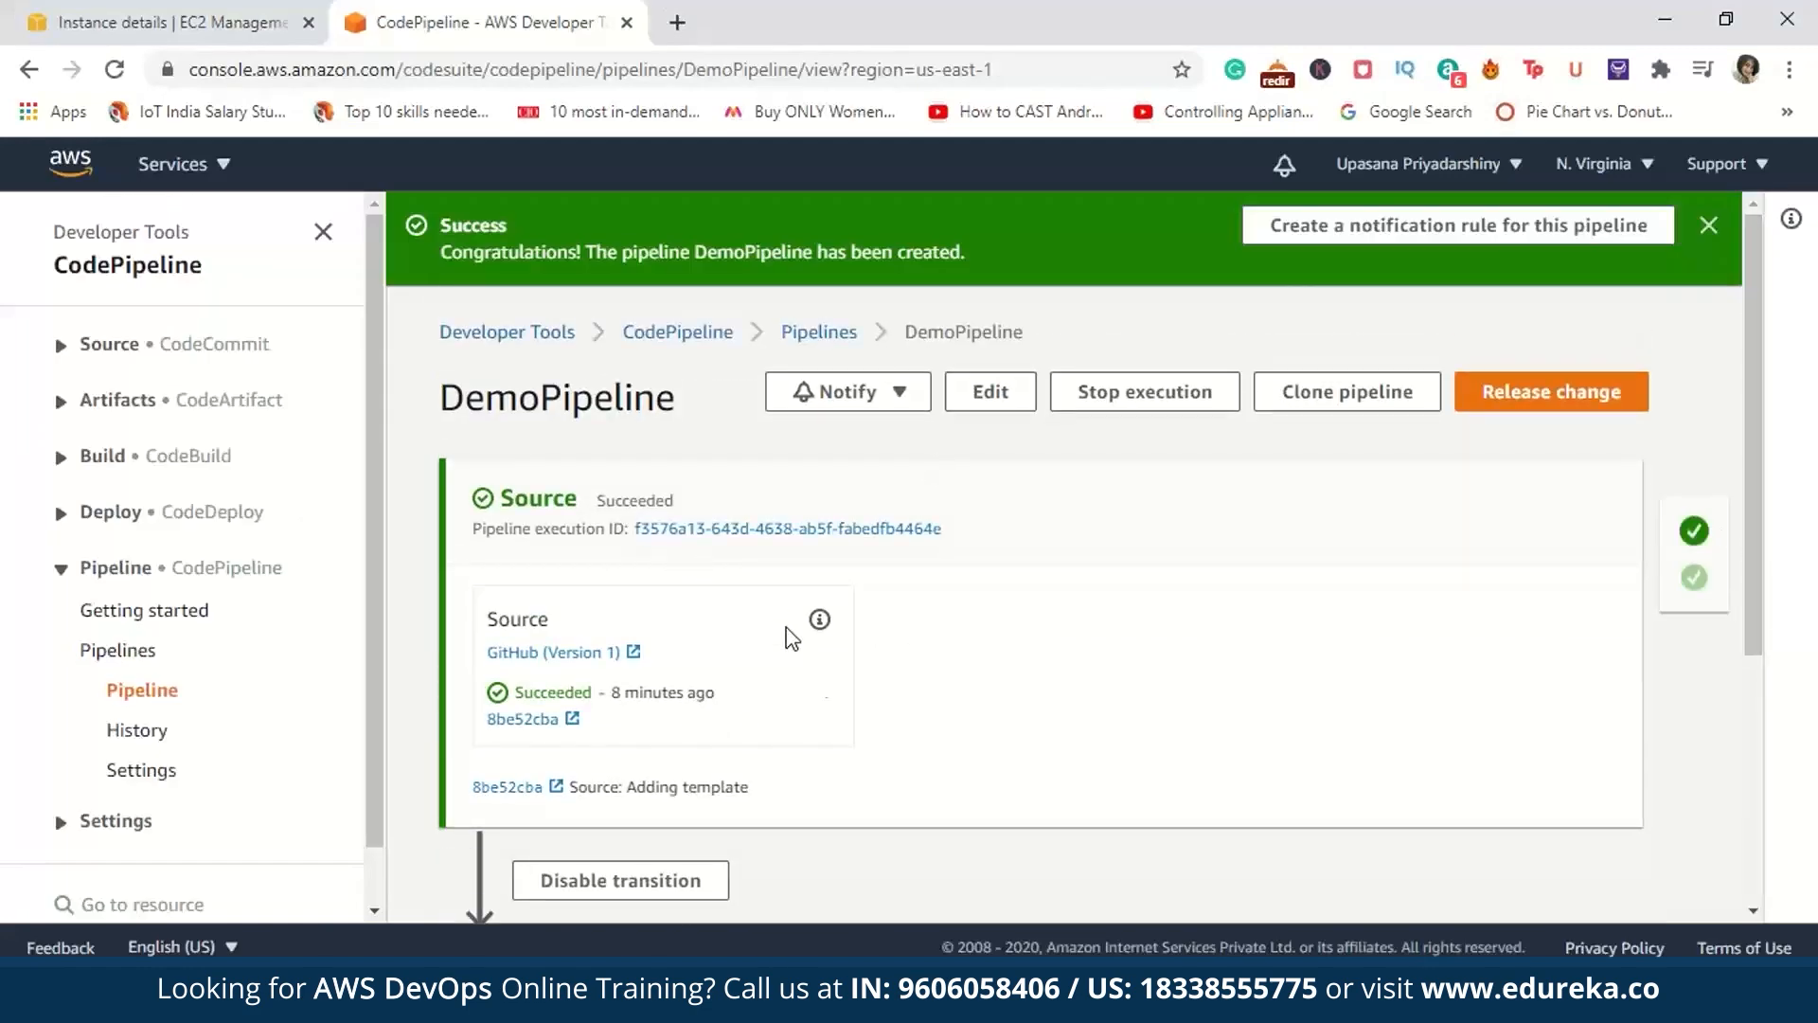
{"action": "left_click_drag", "start_coordinate": [1752, 413], "coordinate": [1741, 847]}
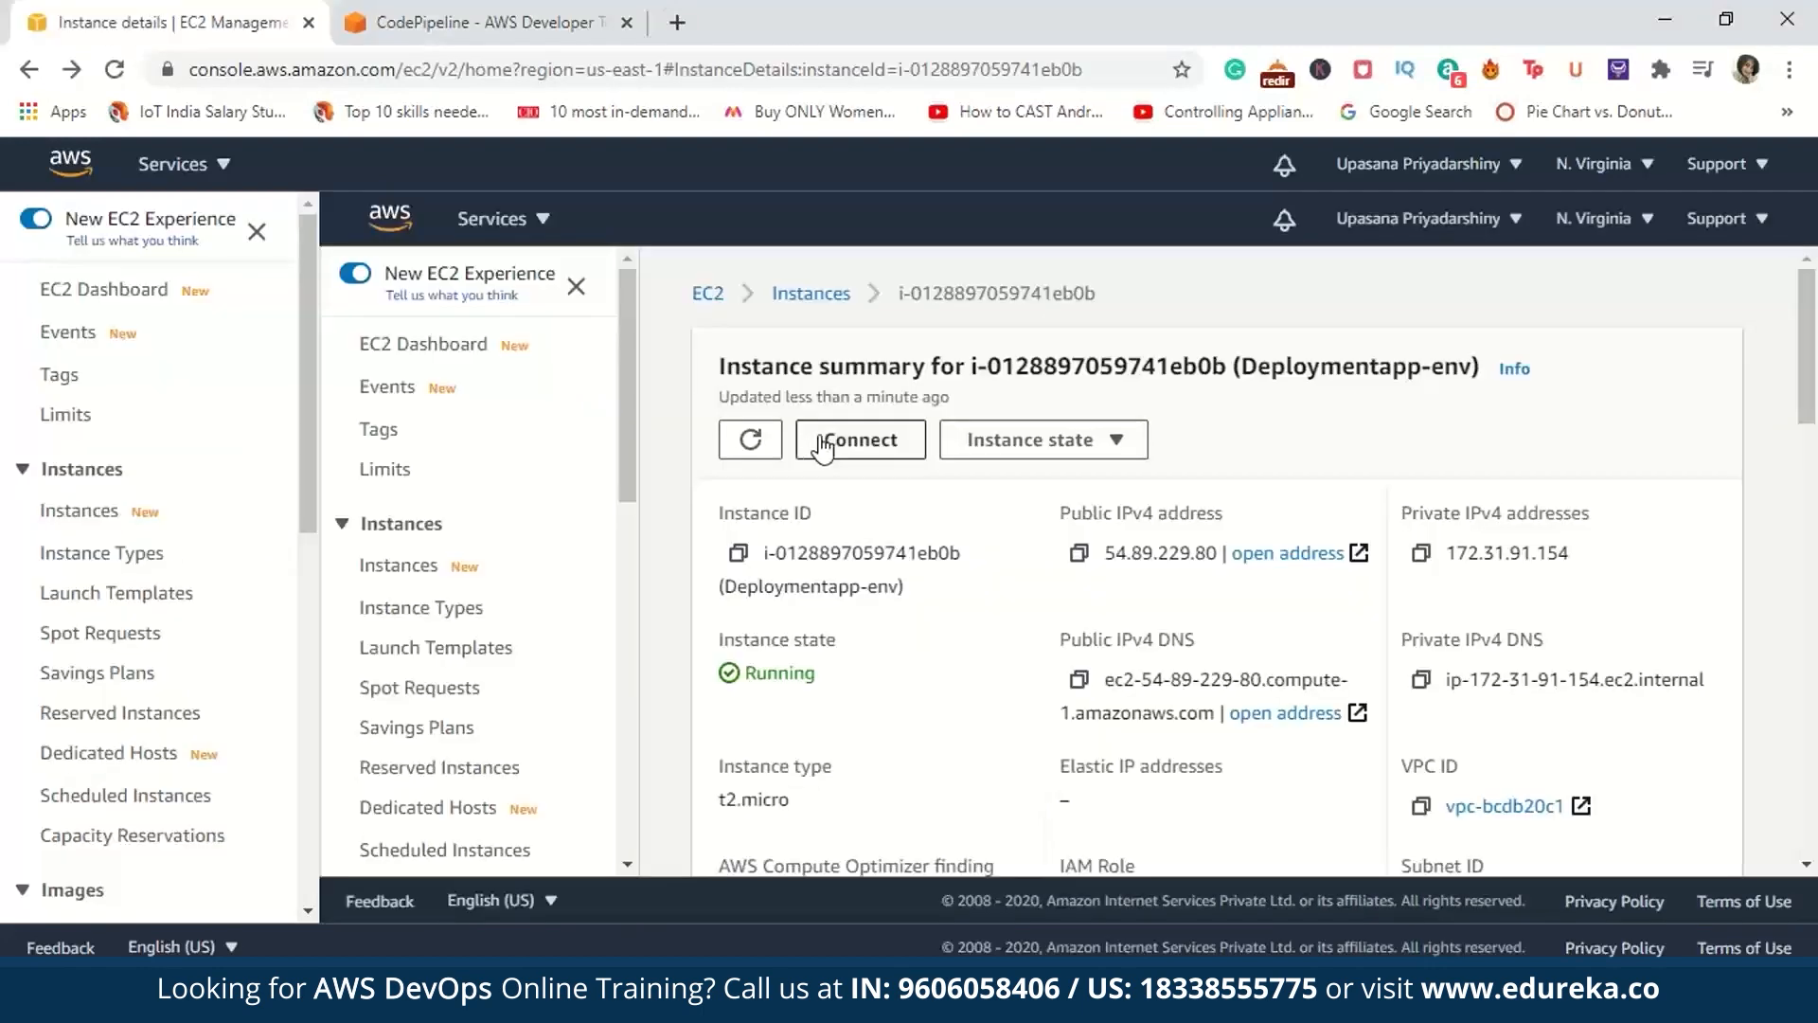
Step: Open the instance's private IPv4 address 172.31.91.154 in a new browser tab to check the deployed page, and close that tab
{"action": "scroll", "coordinate": [1807, 871], "scroll_direction": "down", "scroll_amount": 5}
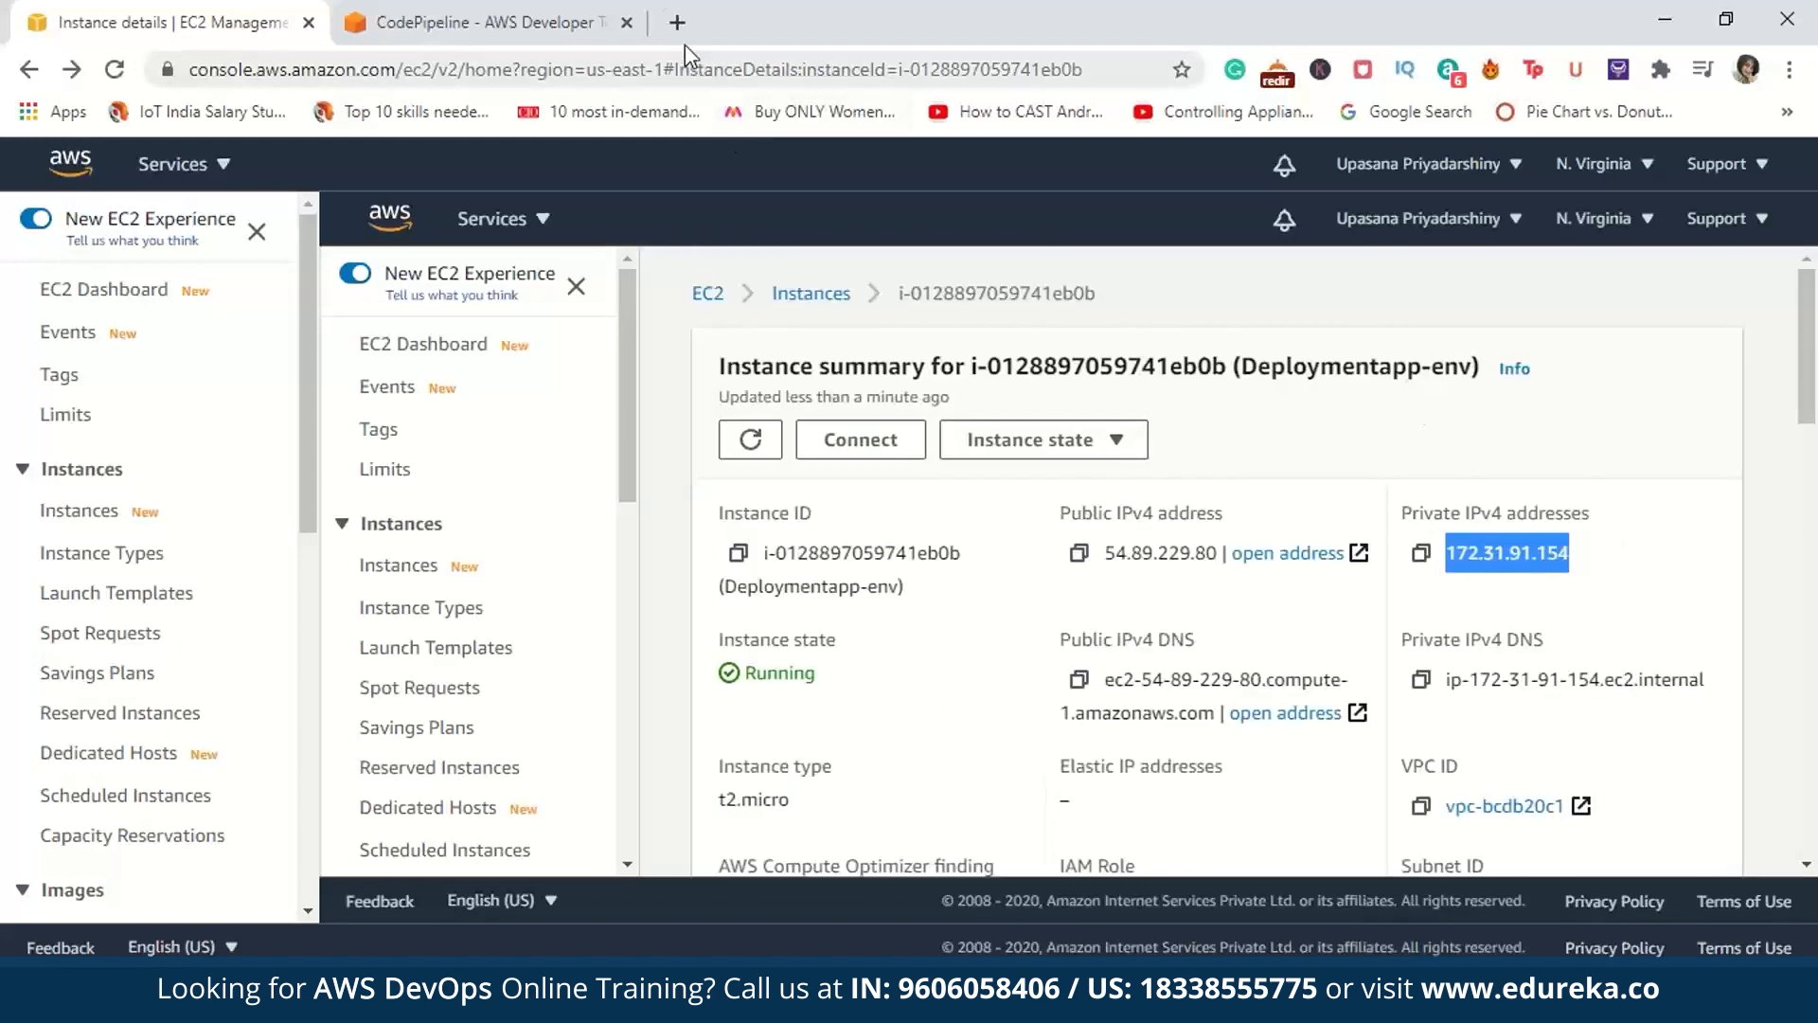
{"action": "left_click", "coordinate": [677, 22]}
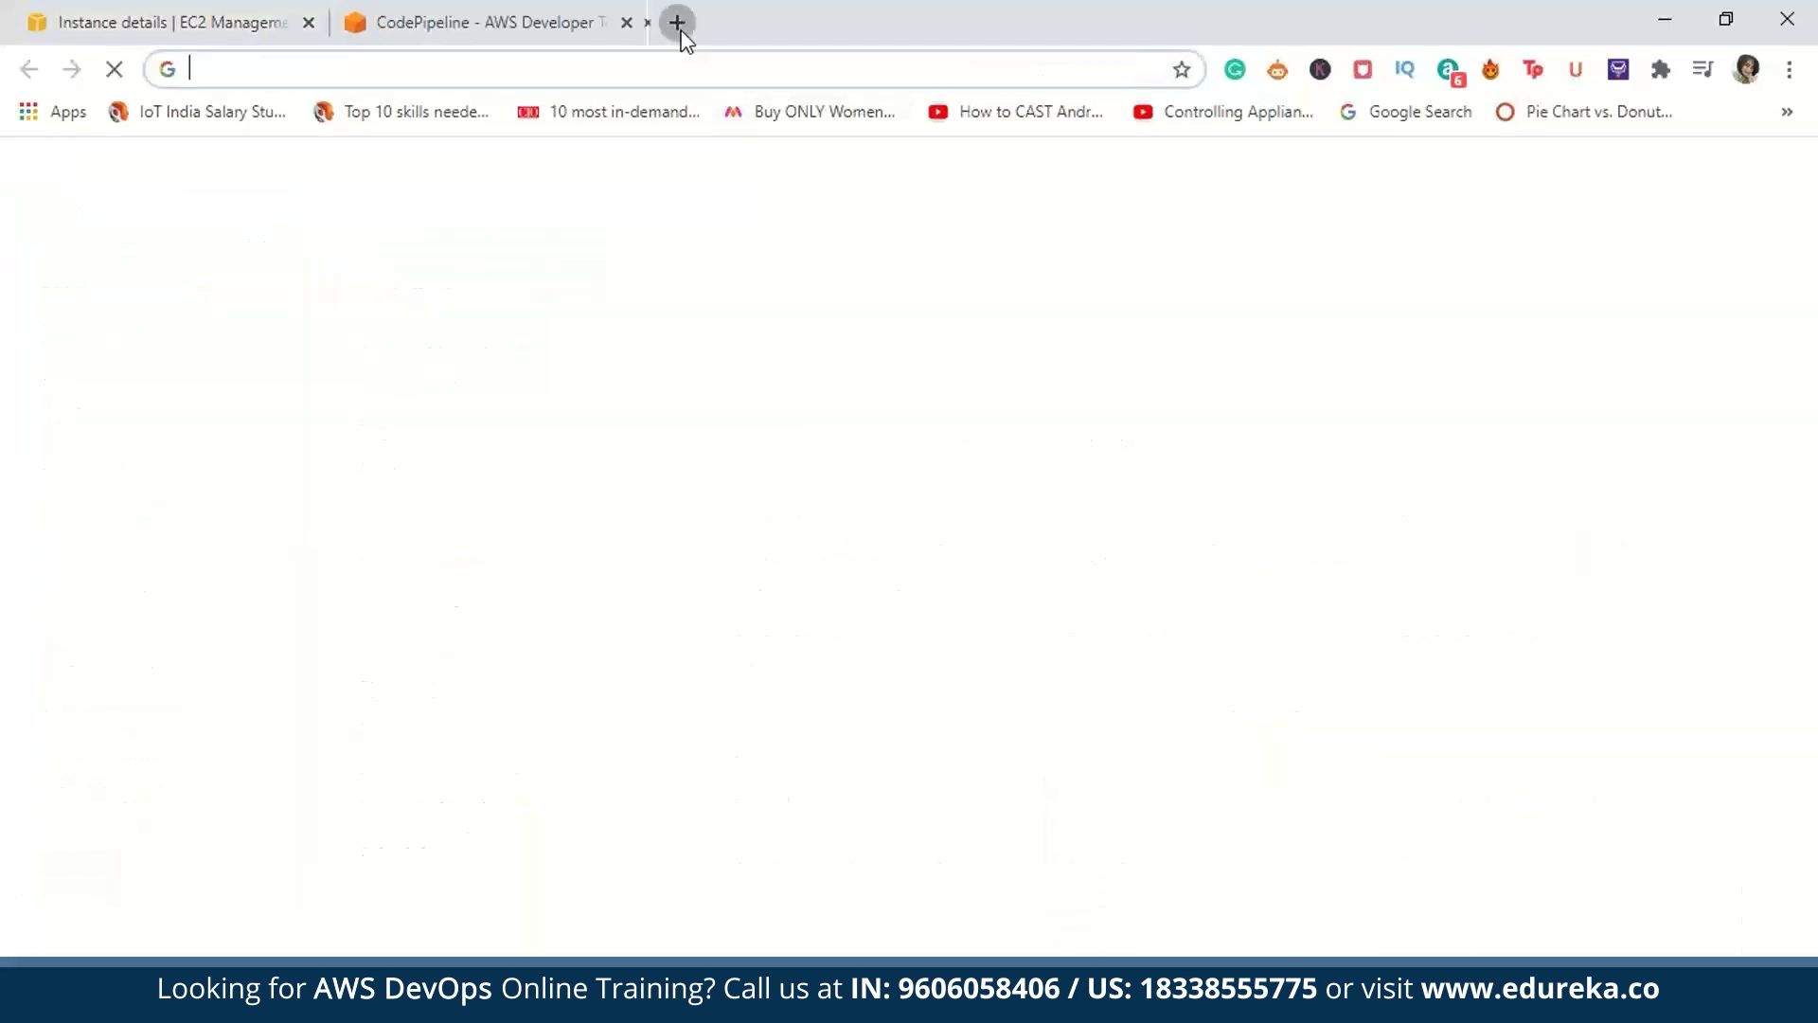
{"action": "type", "text": "172.31.91.154"}
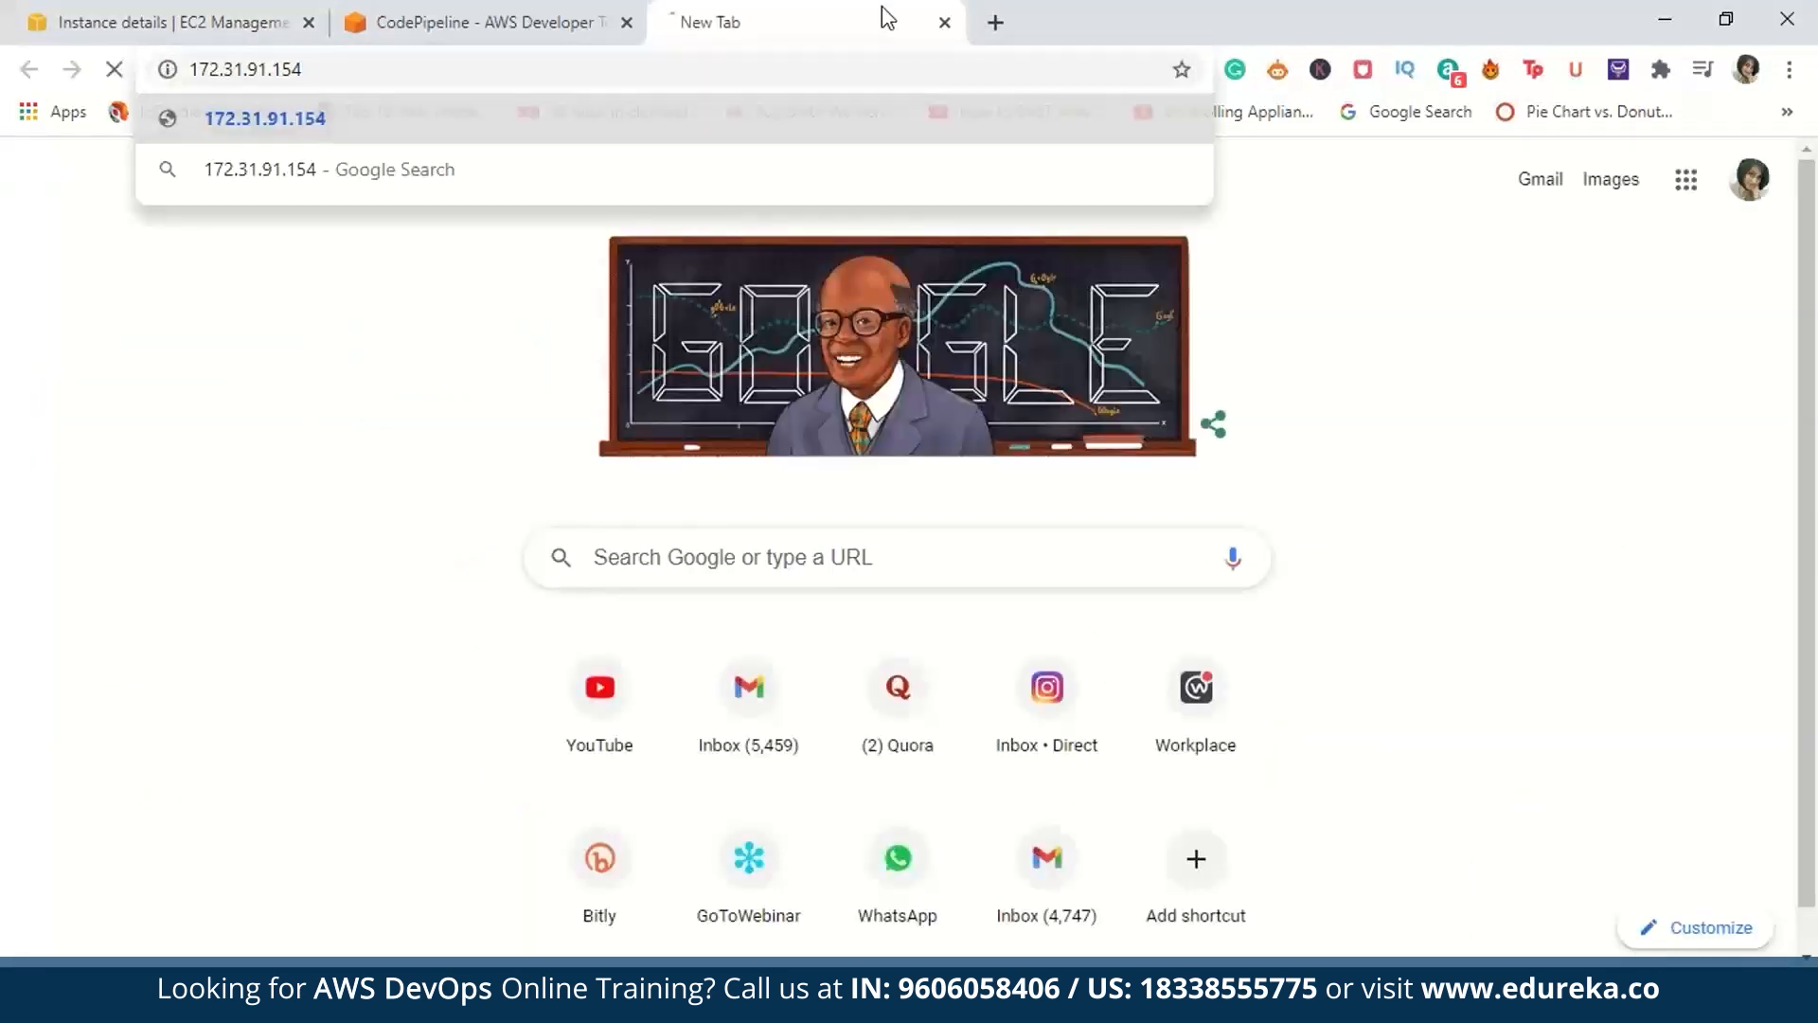
{"action": "key", "text": "Return"}
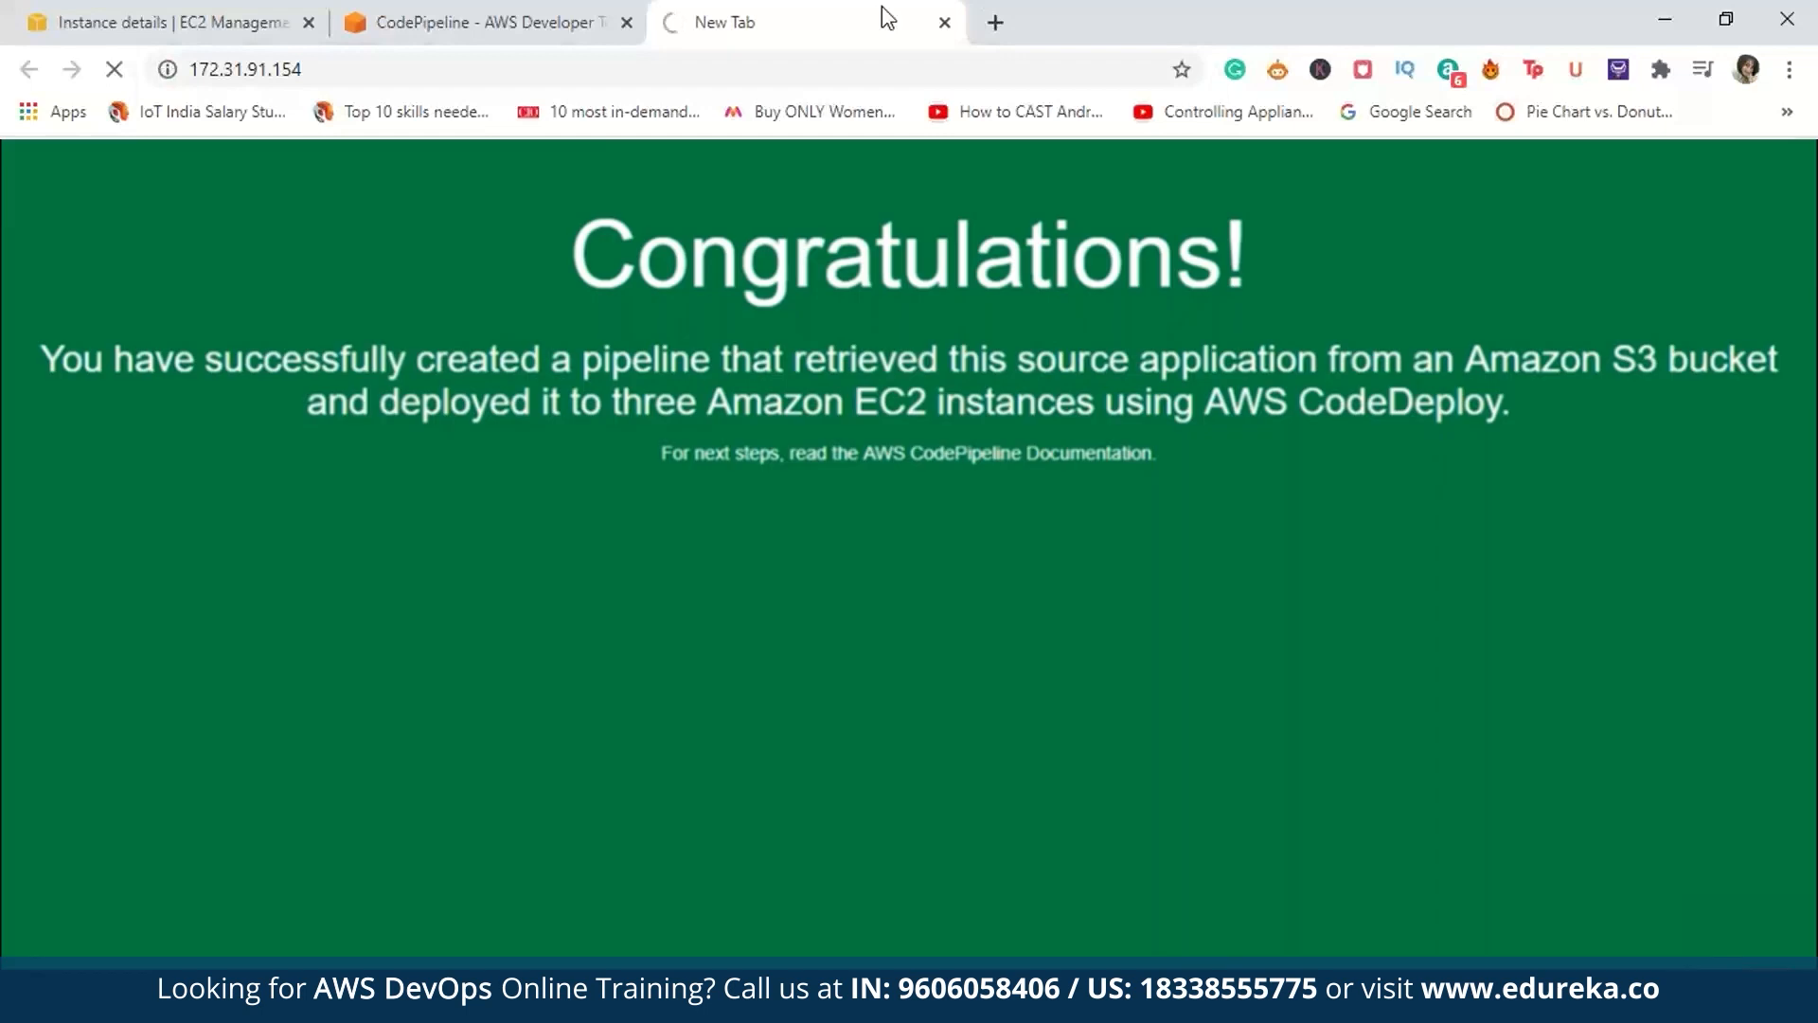
{"action": "left_click", "coordinate": [944, 22]}
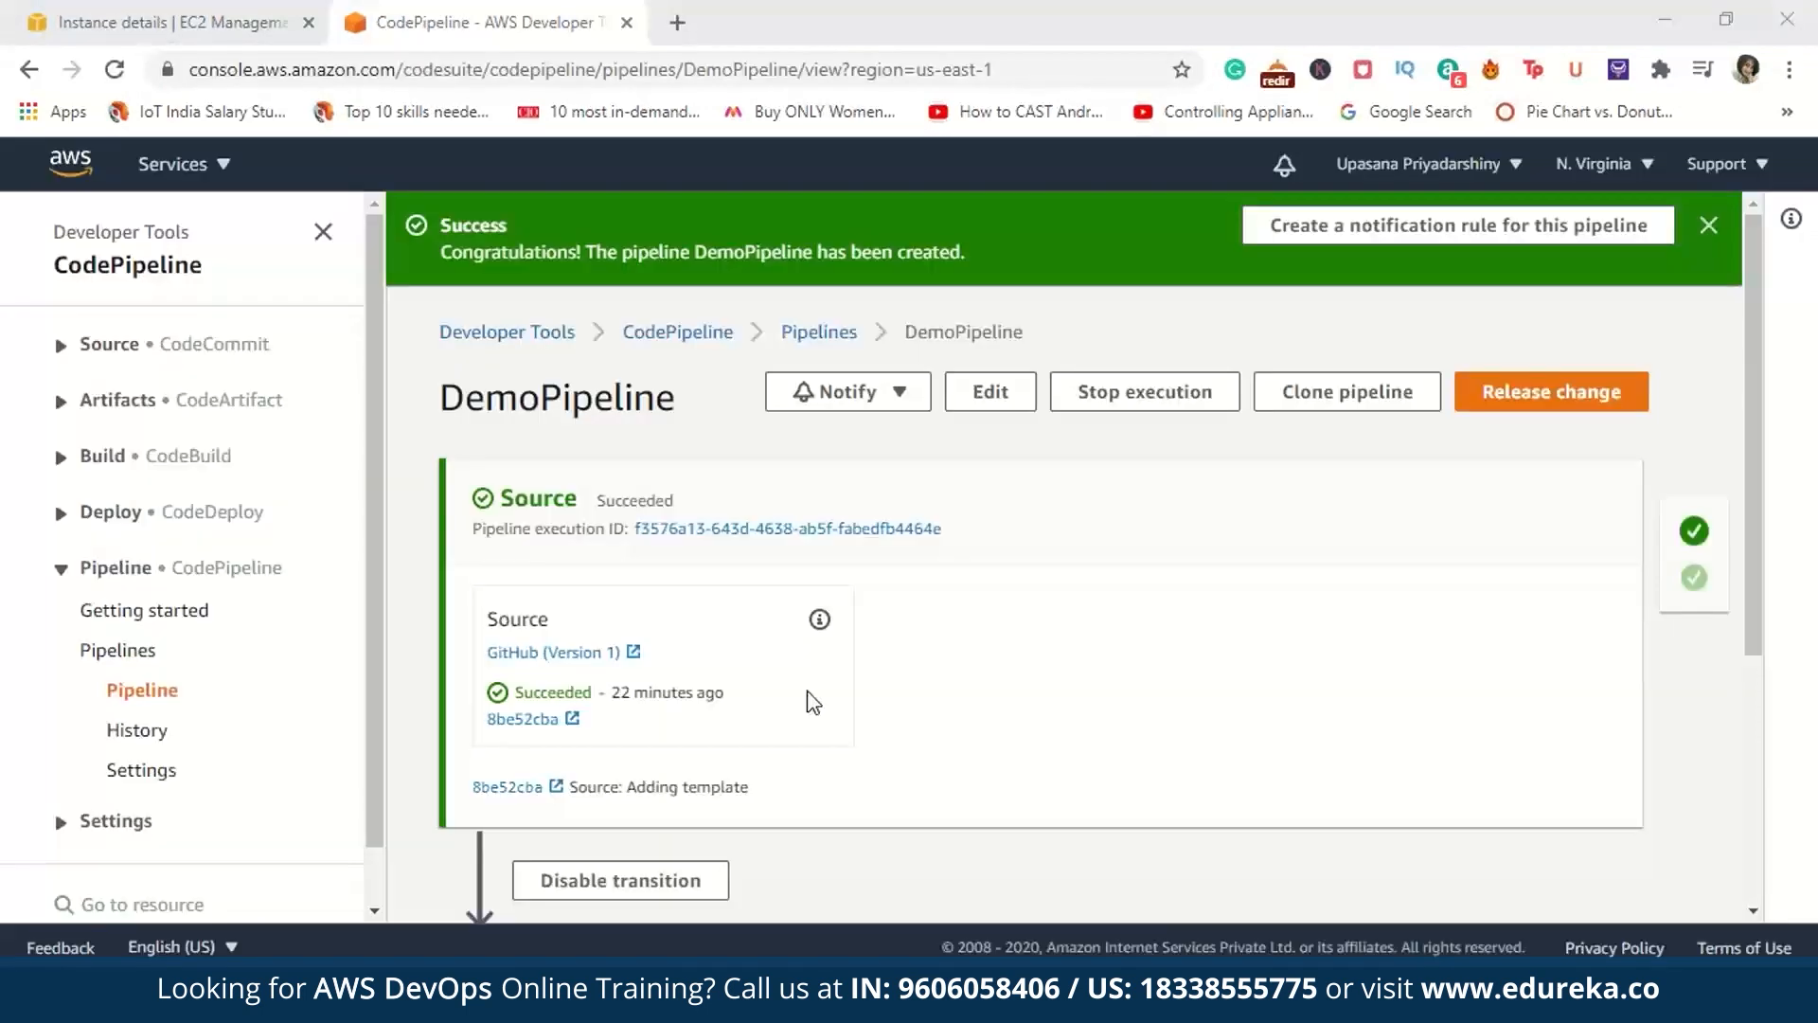